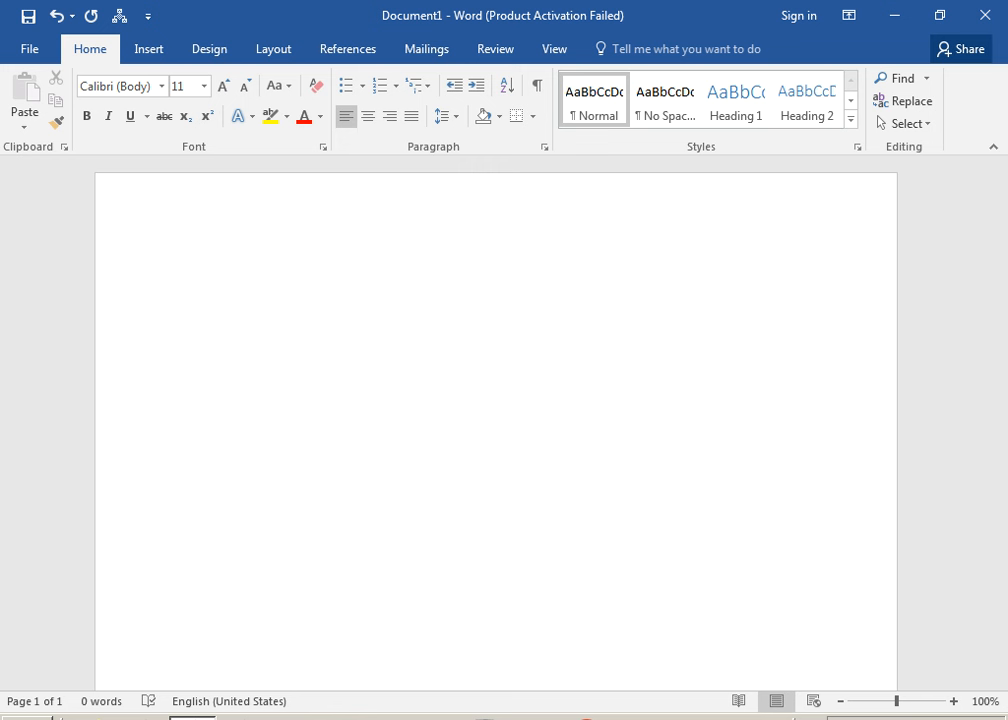
Generate sample paragraphs with =rand() and delete the last two of them
type("=rand()")
key("Return")
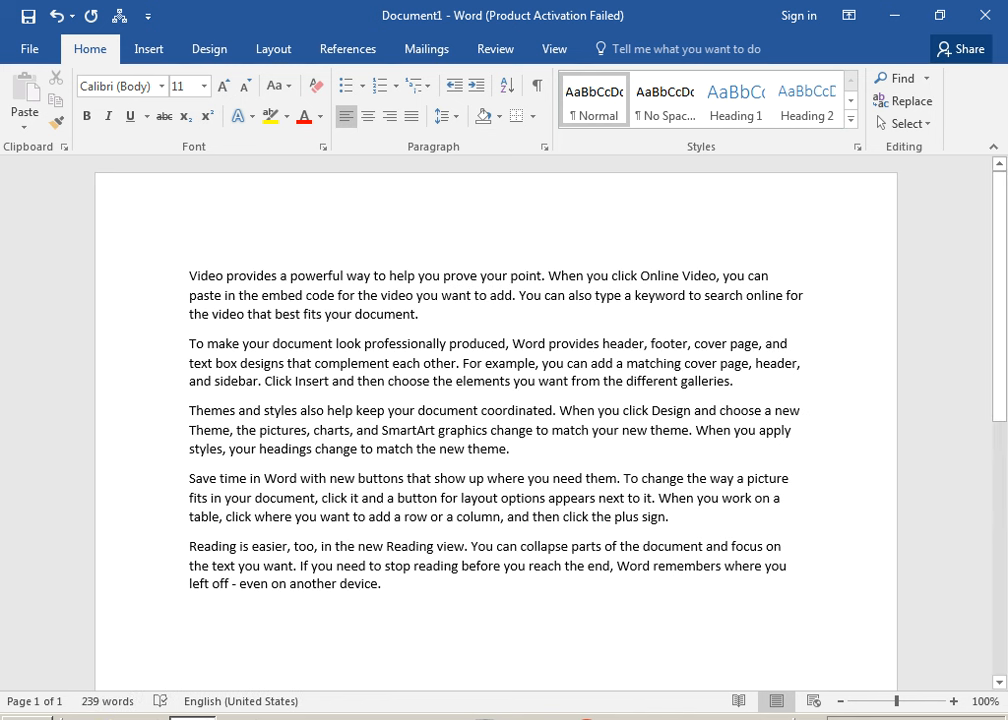
key("ctrl+shift+Up")
key("ctrl+shift+Up")
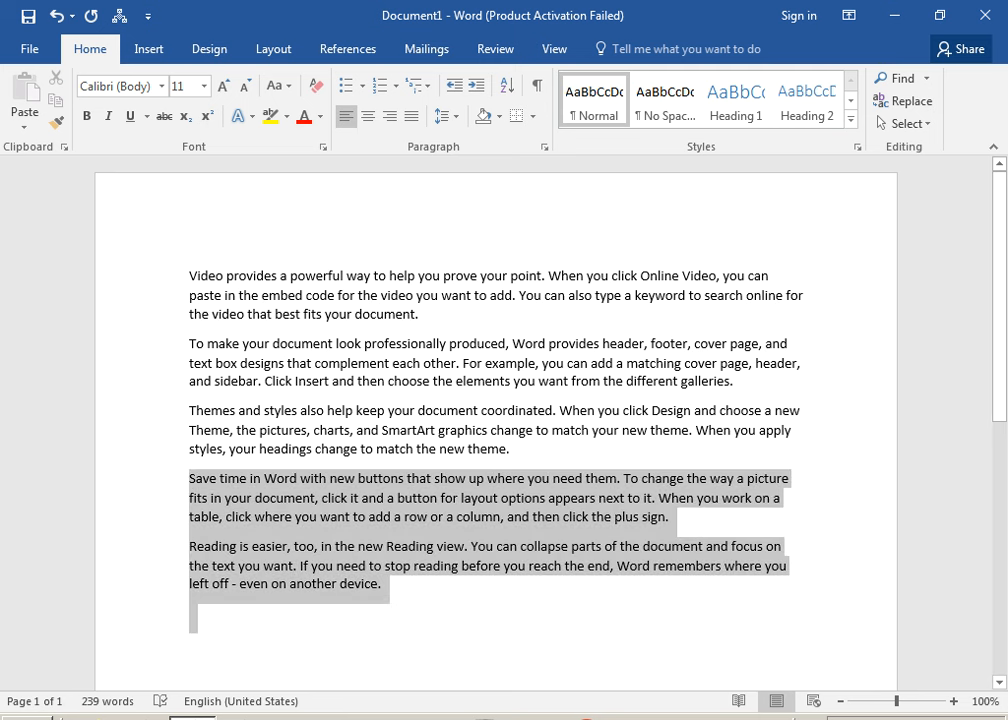
key("Delete")
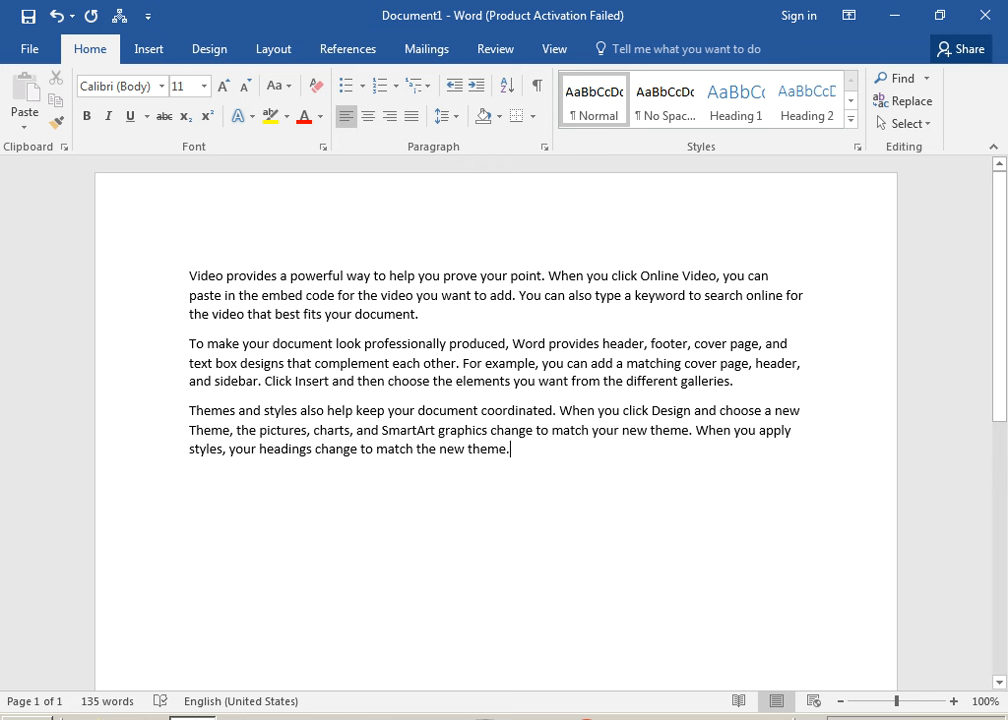
triple_click(331, 294)
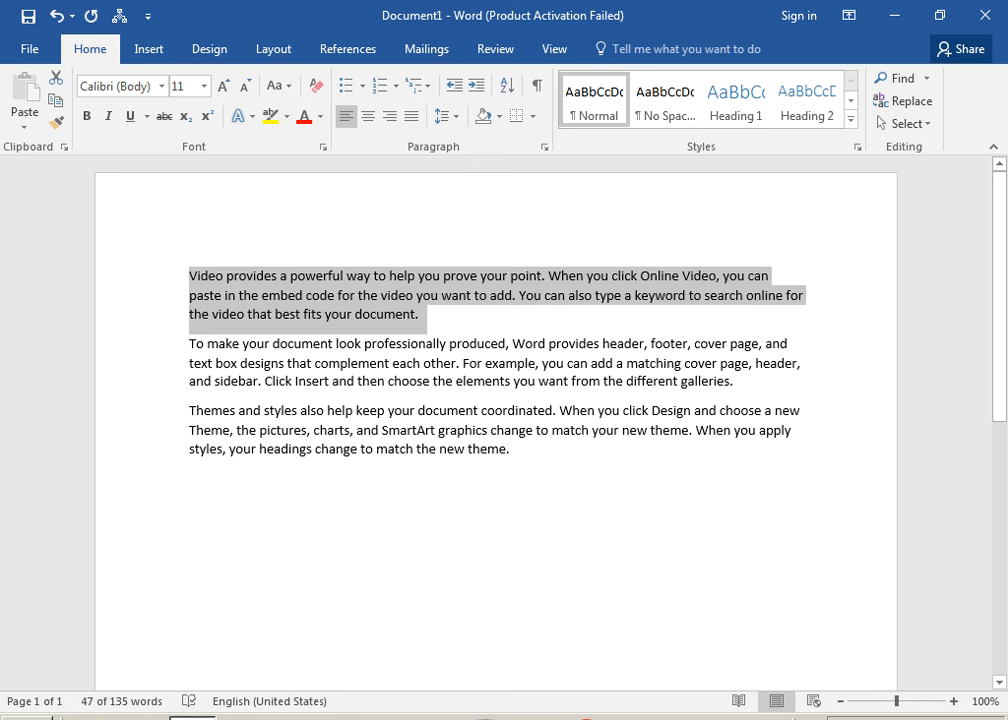
key("ctrl+a")
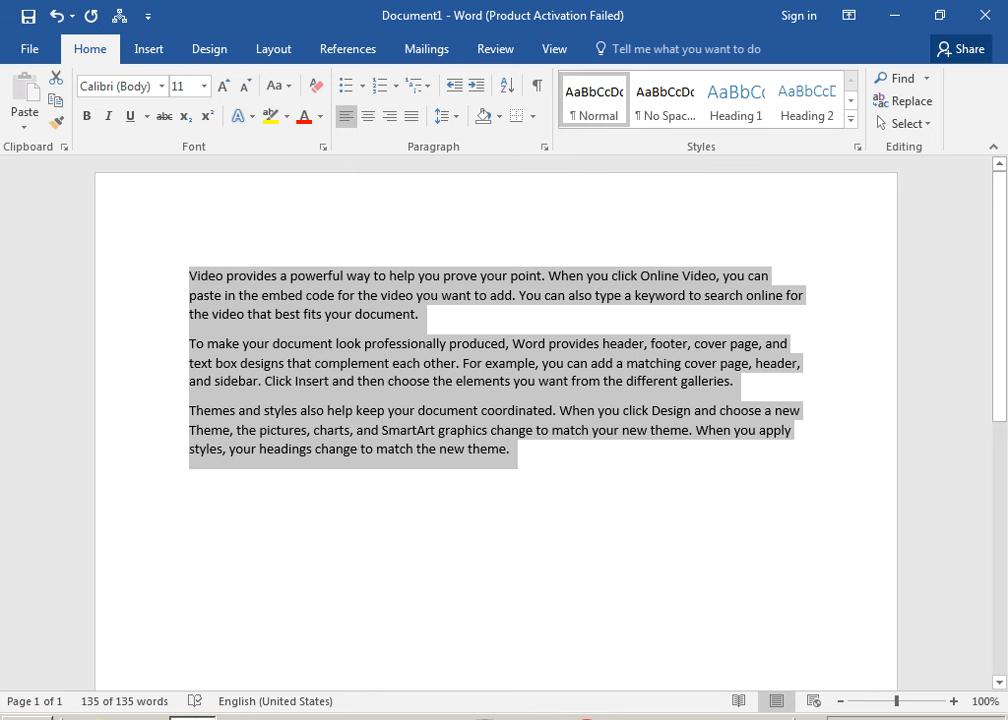
left_click(510, 449)
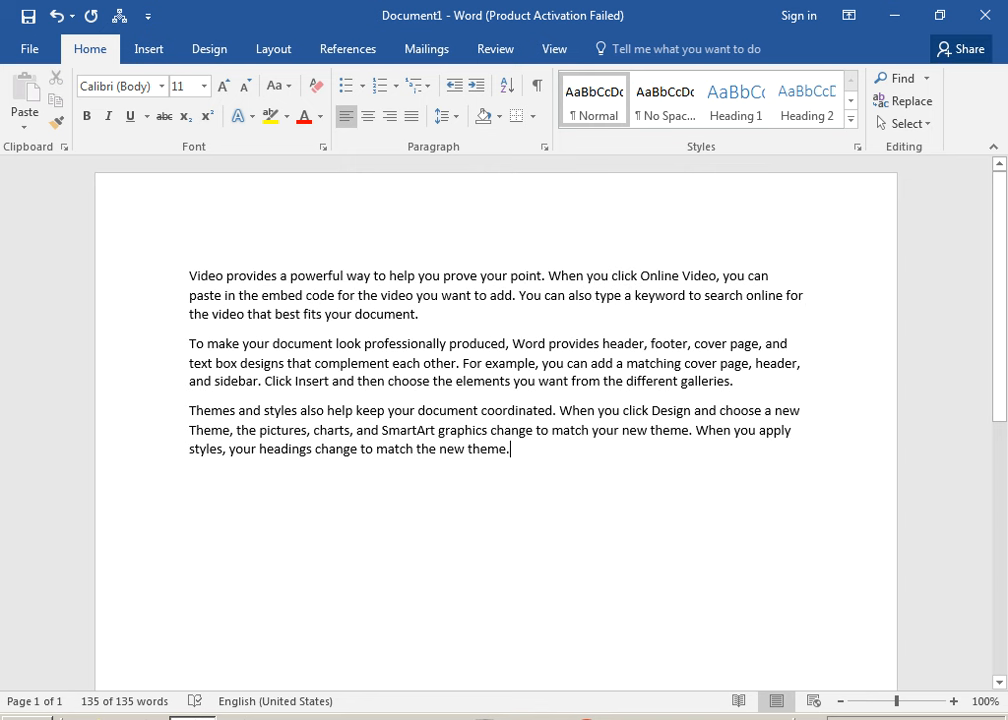
Set the font of all three paragraphs to Corbel at size 16
left_click_drag(189, 275, 489, 430)
key("ctrl+shift+End")
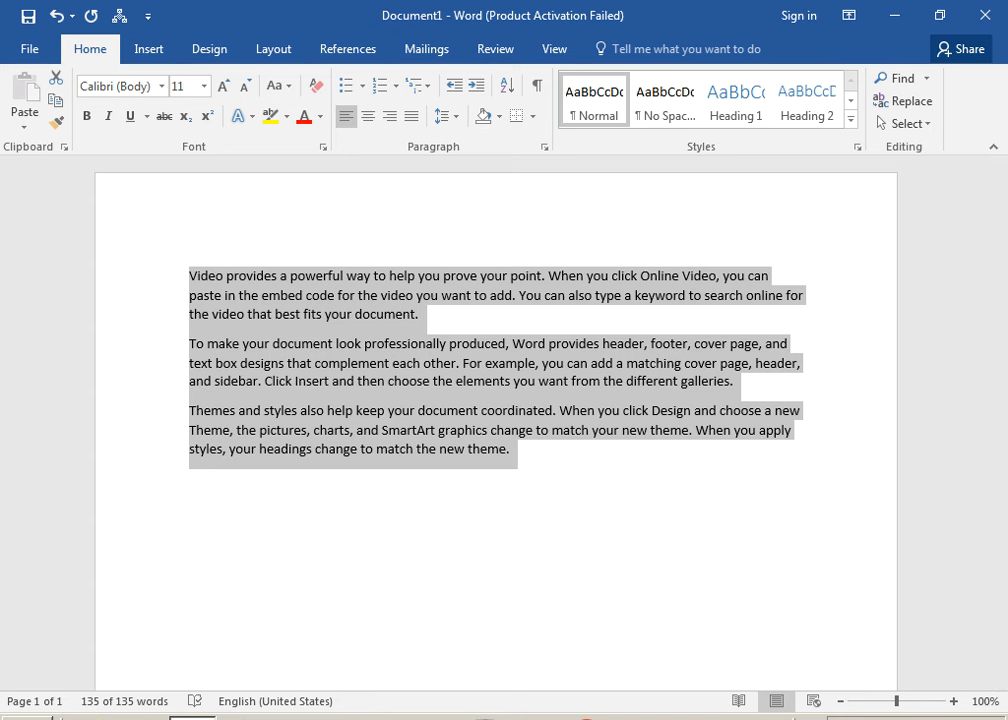
left_click(161, 86)
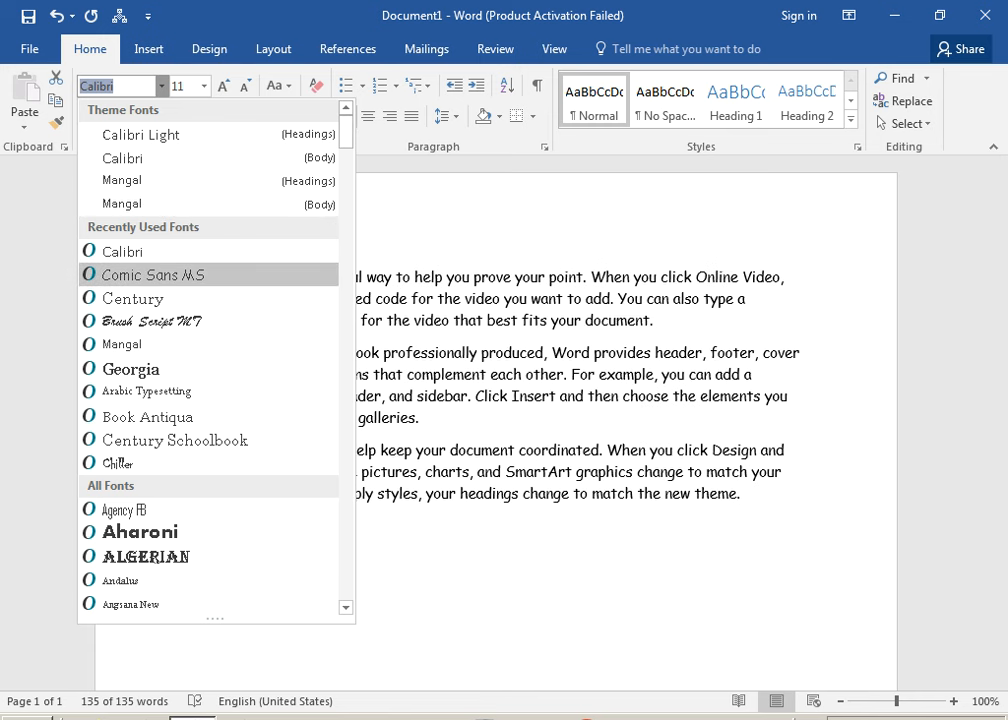
scroll(210, 360, "down", 5)
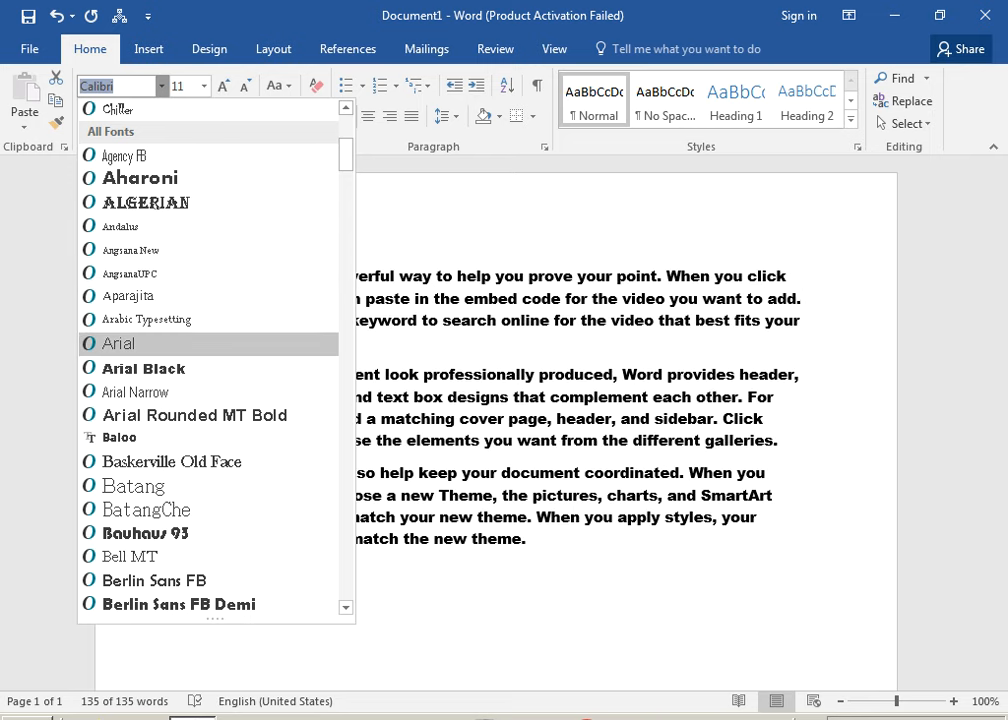
scroll(210, 343, "down", 10)
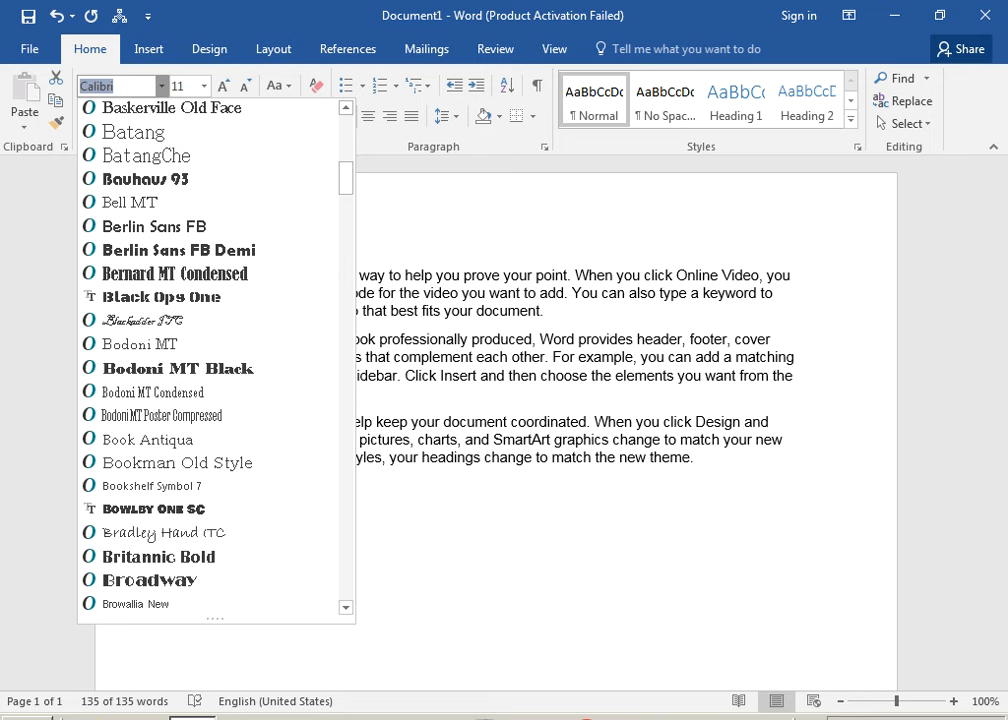
scroll(215, 360, "down", 2)
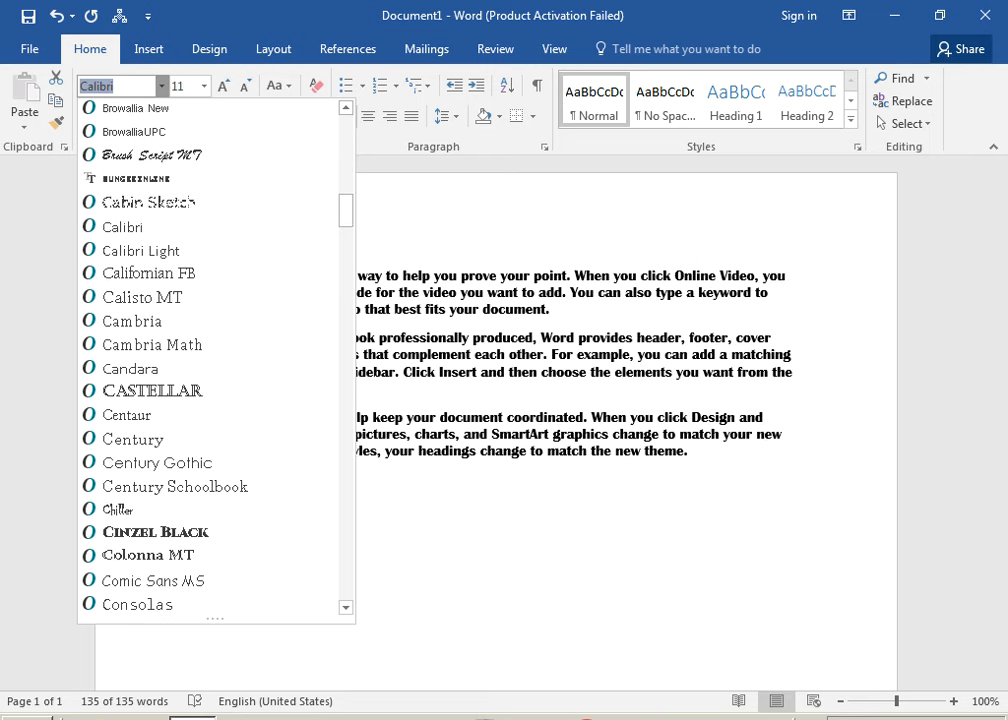
scroll(215, 360, "down", 5)
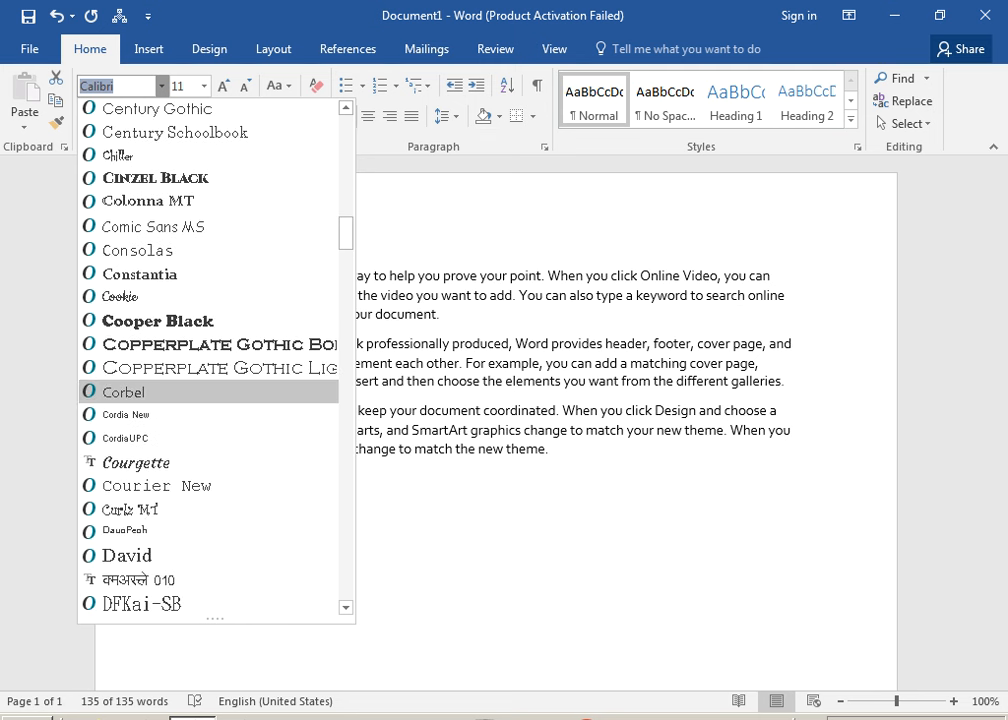
left_click(200, 392)
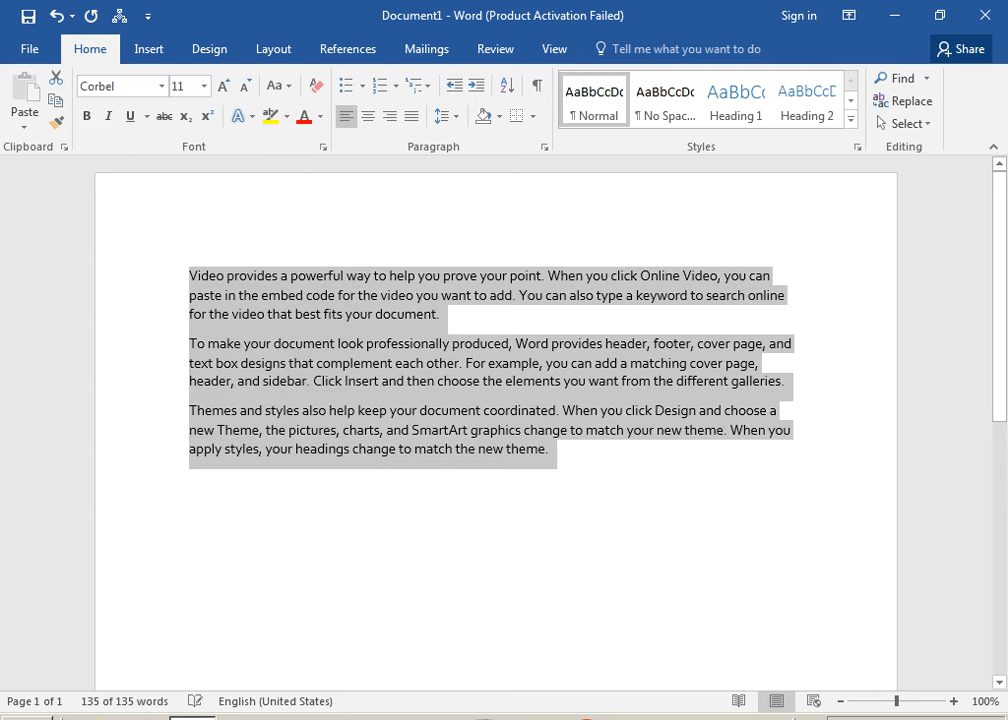
left_click(204, 86)
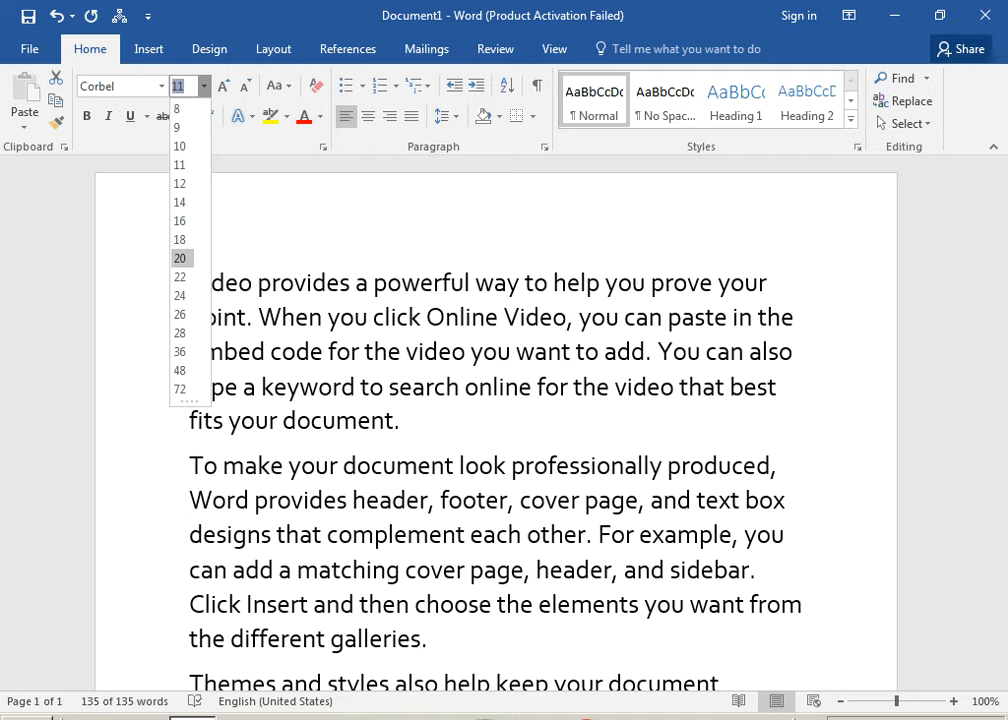
left_click(180, 221)
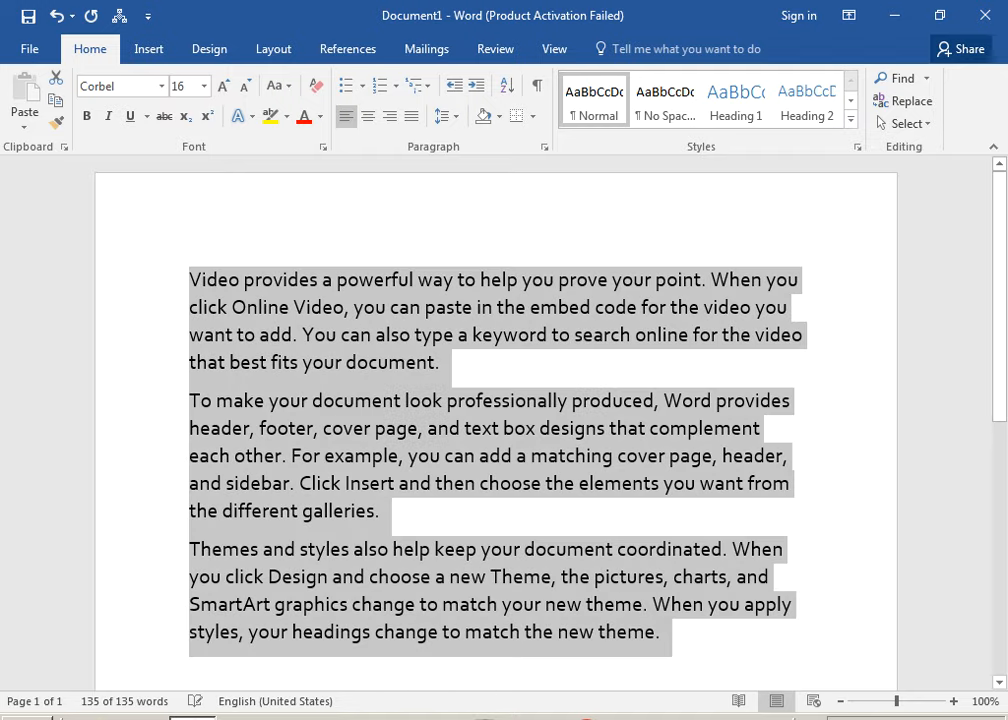
Try growing and shrinking the selected text's font size in increments, ending back at 16
left_click(223, 86)
left_click(223, 86)
left_click(223, 86)
left_click(223, 86)
left_click(223, 86)
left_click(223, 86)
left_click(245, 87)
left_click(245, 87)
left_click(245, 87)
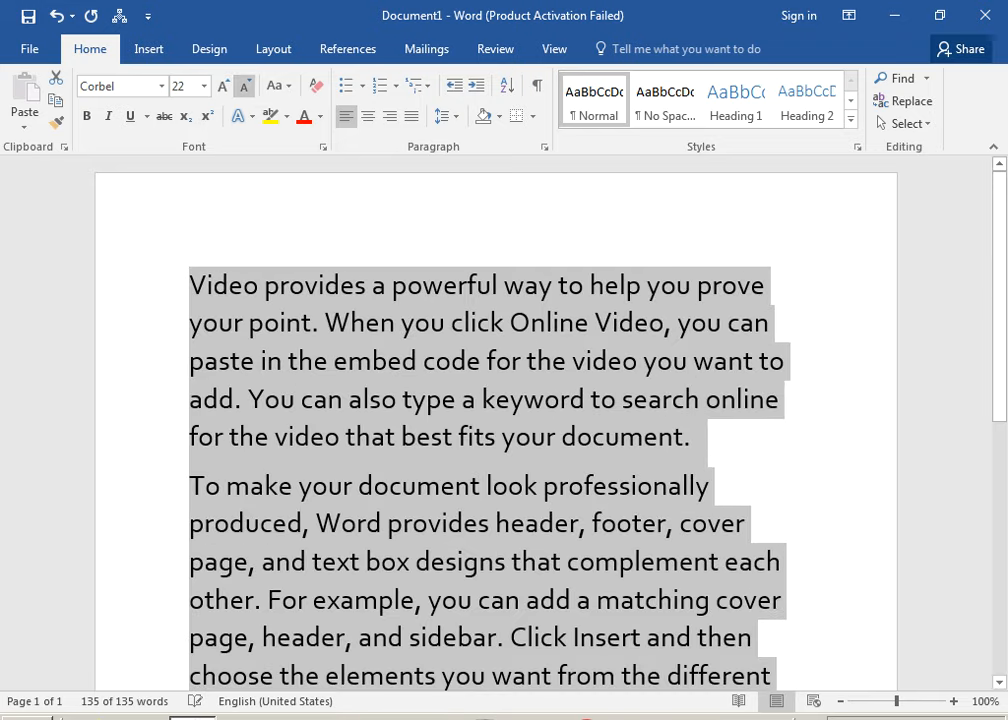
left_click(245, 87)
left_click(245, 87)
left_click(245, 87)
left_click(245, 87)
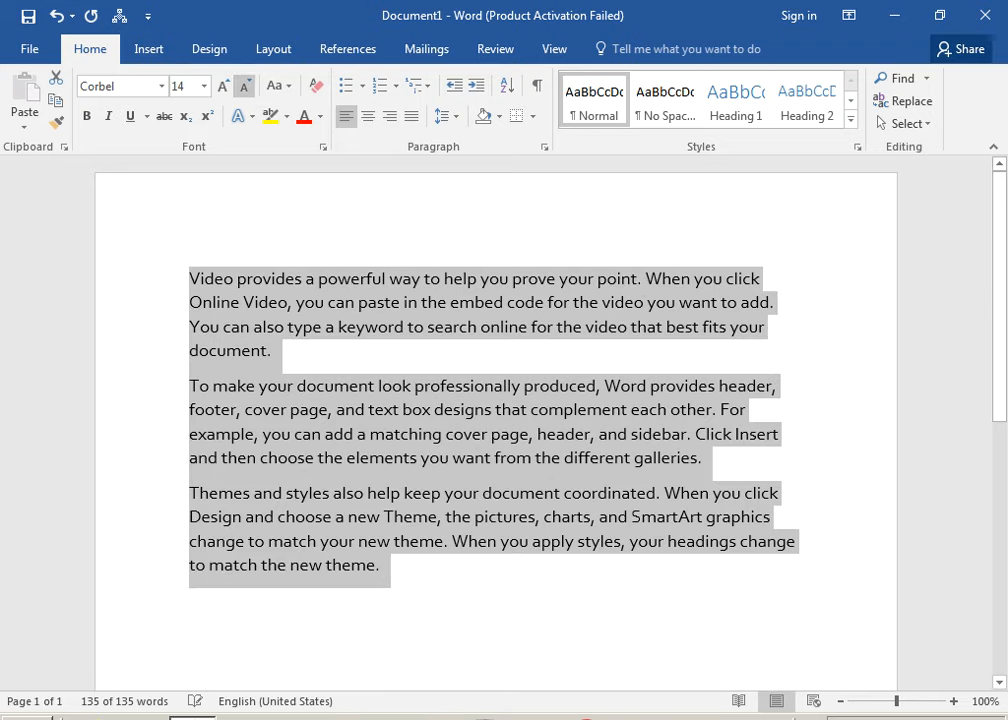
left_click(223, 86)
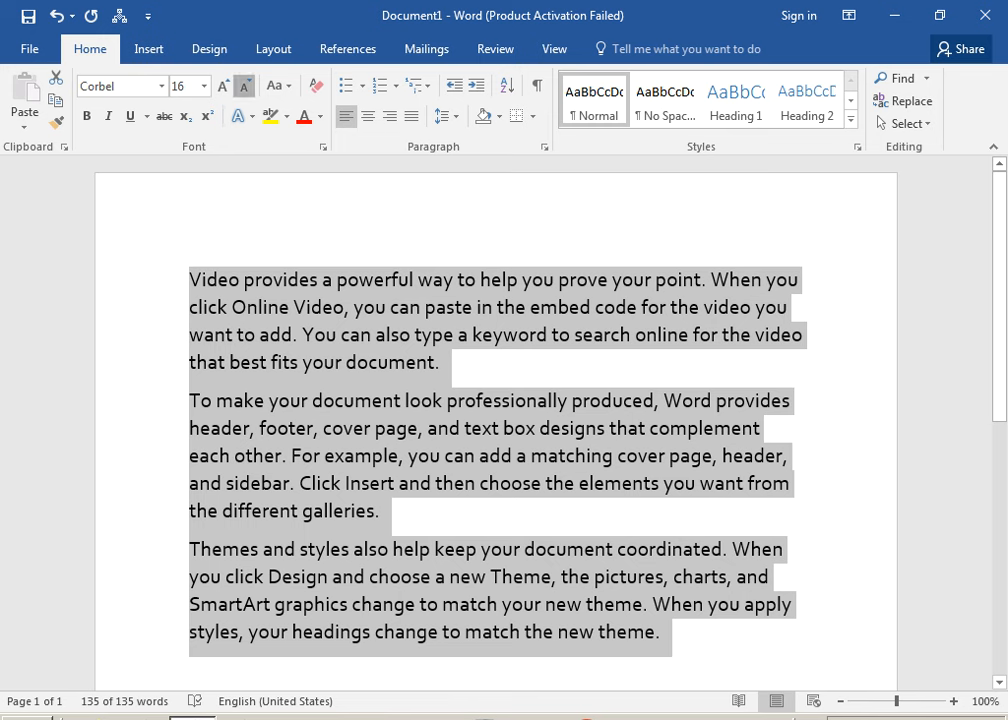
left_click(245, 87)
left_click(223, 86)
Change the selected text to sentence case, followed by lowercase
left_click(278, 86)
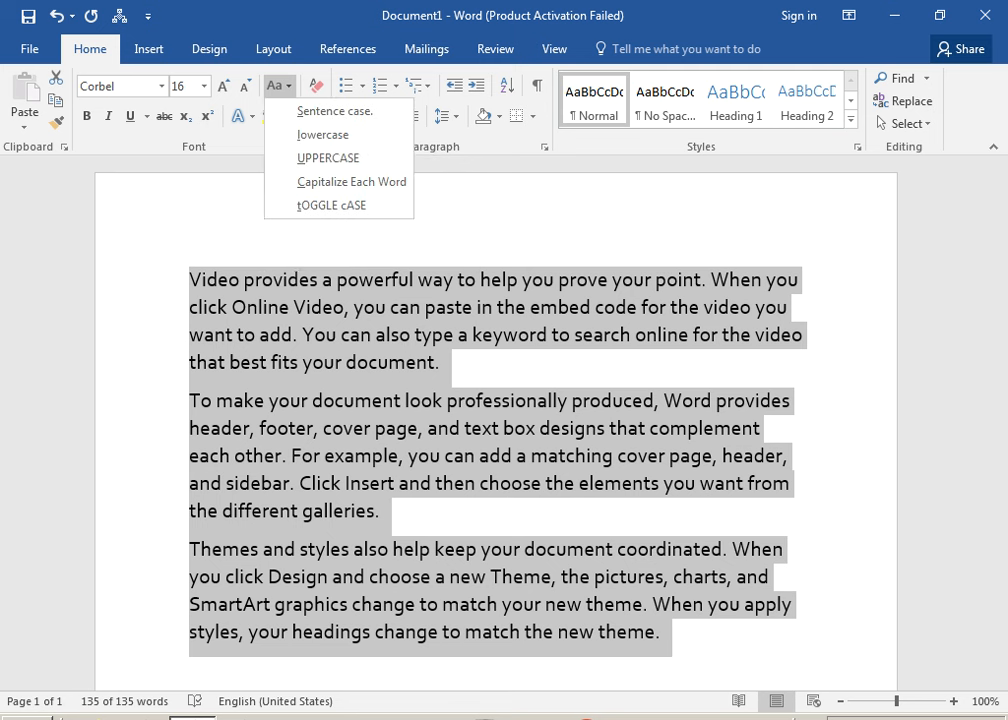
left_click(335, 108)
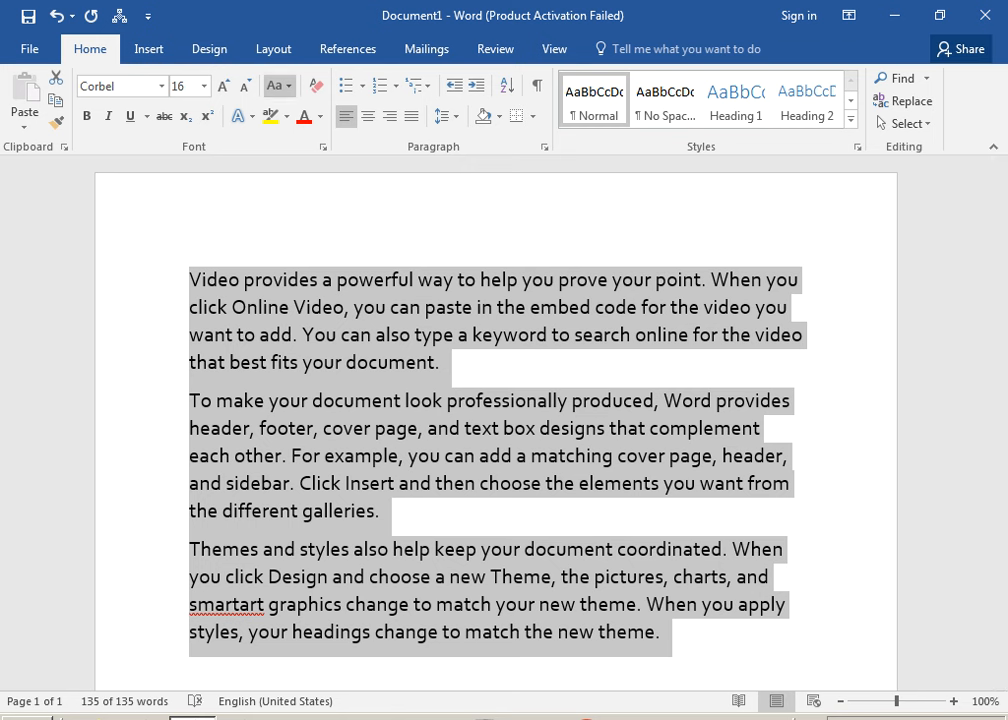
left_click(278, 86)
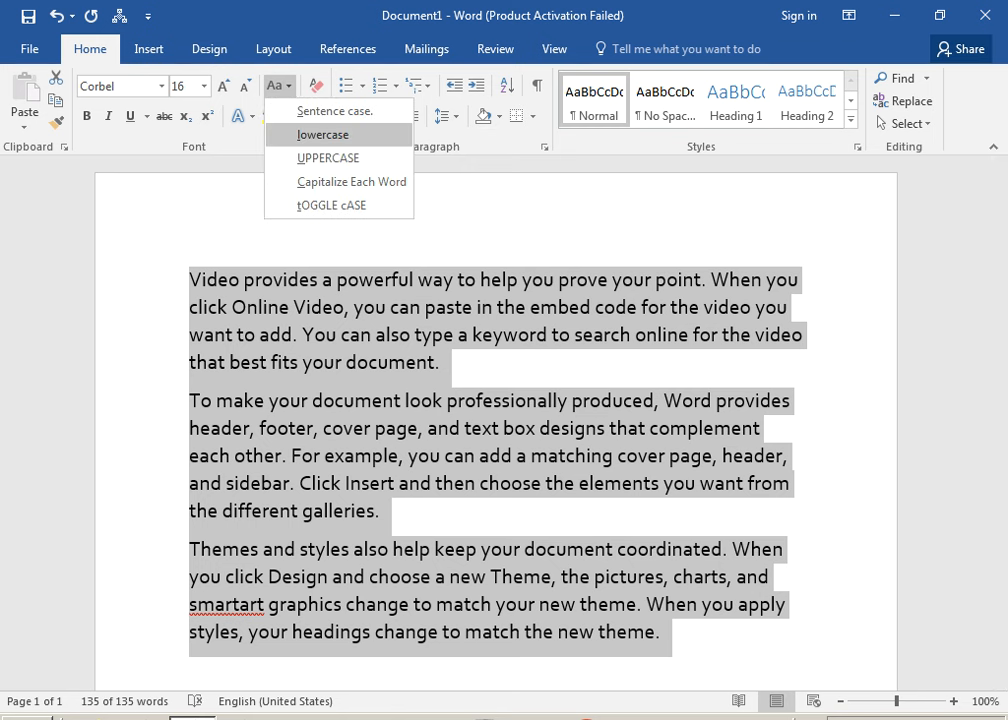
left_click(322, 134)
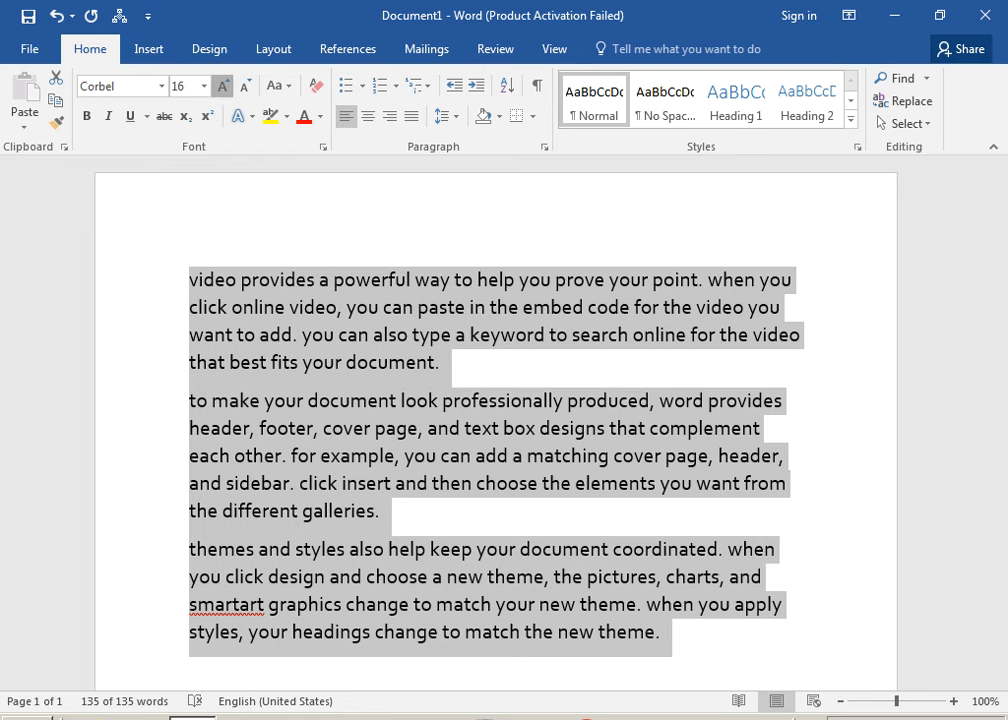
Increase the selected text's font size to 18 and convert it to uppercase
left_click(222, 86)
left_click(278, 86)
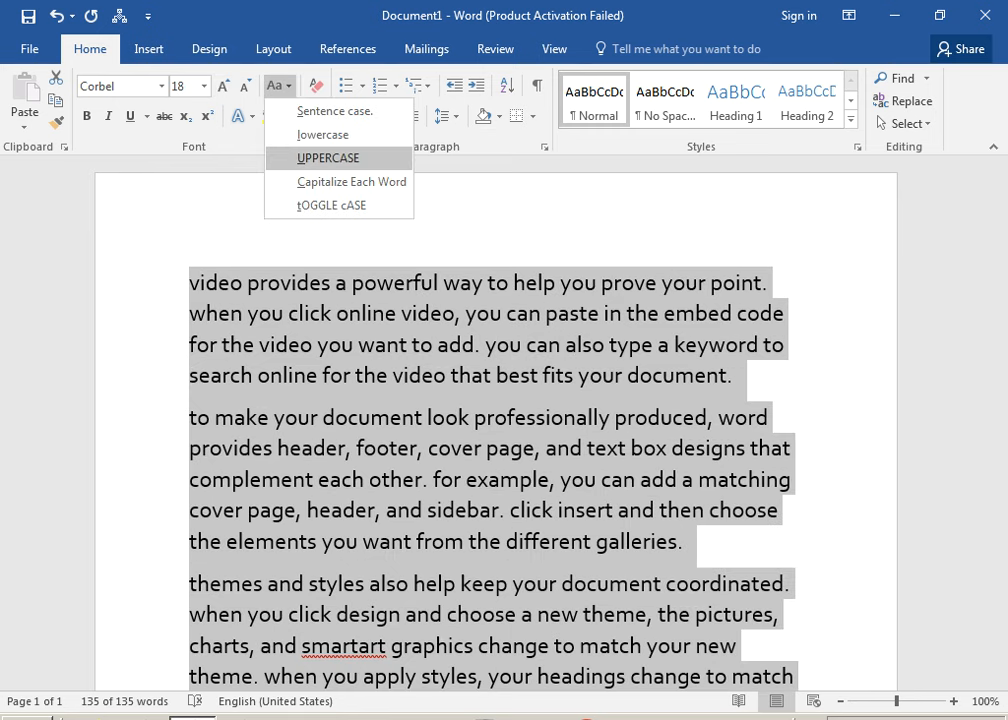
left_click(328, 158)
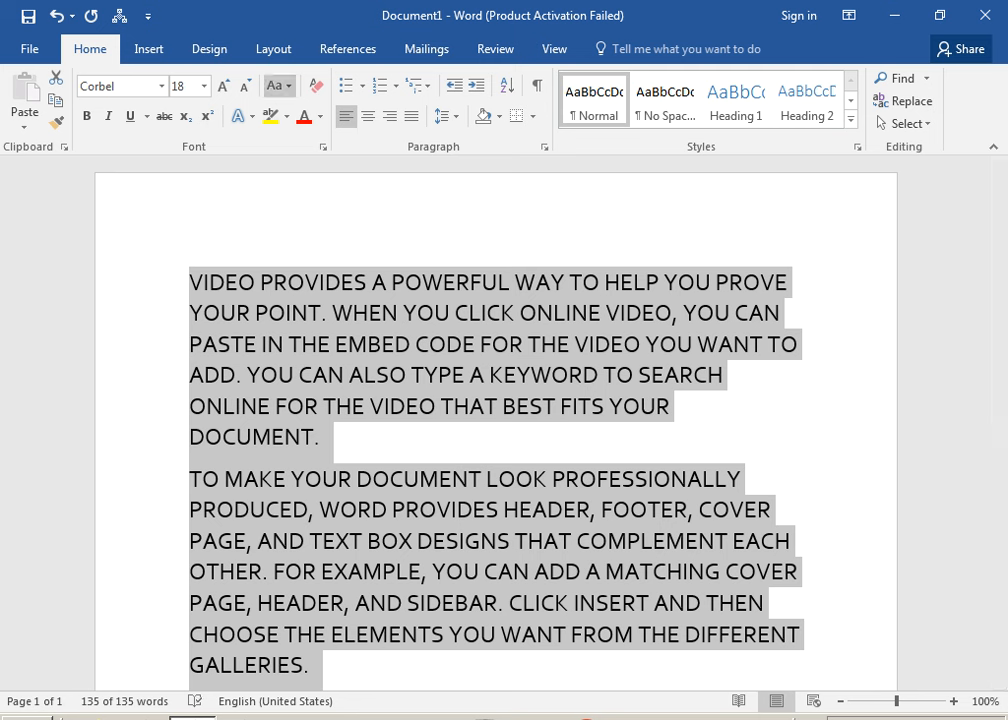
Capitalize each word of the selected text, followed by a return to sentence case
left_click(278, 86)
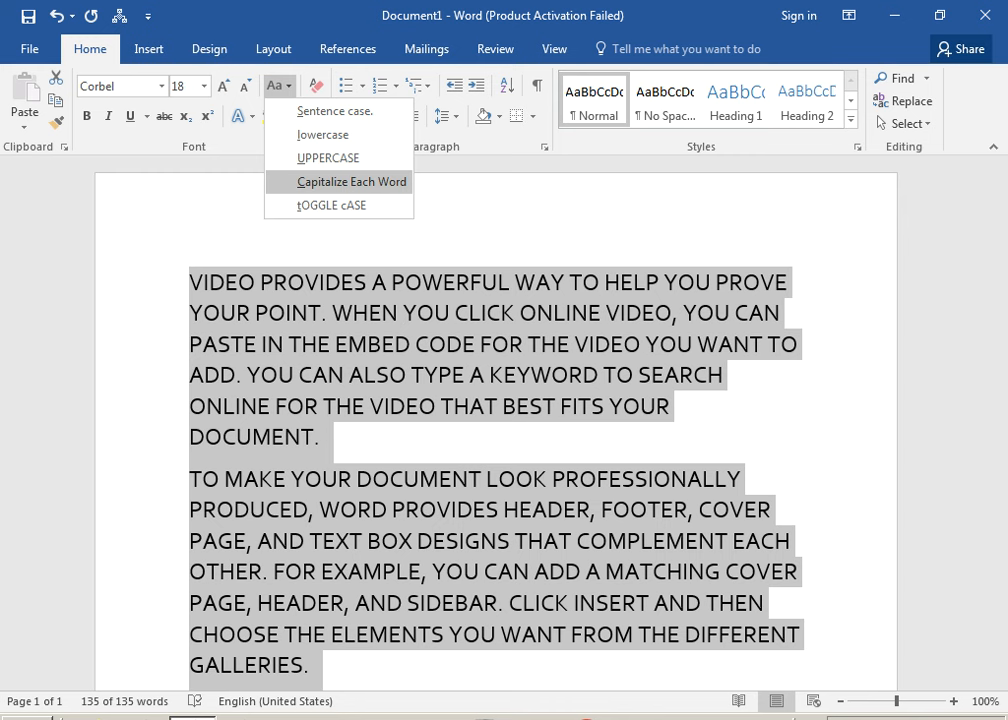
left_click(351, 181)
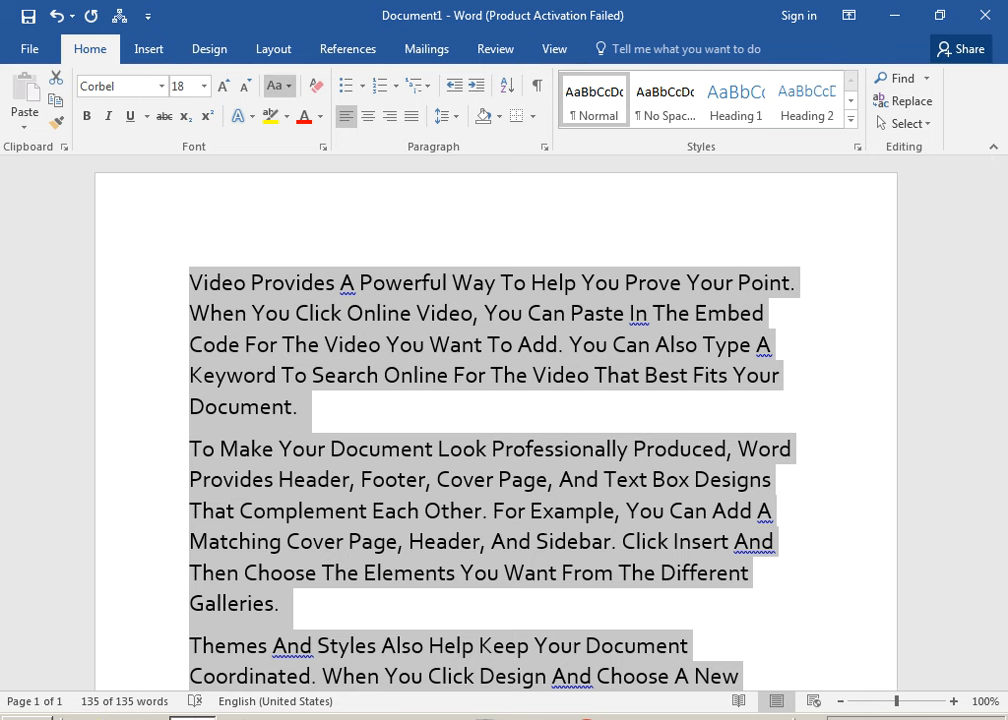
left_click(279, 85)
left_click(333, 108)
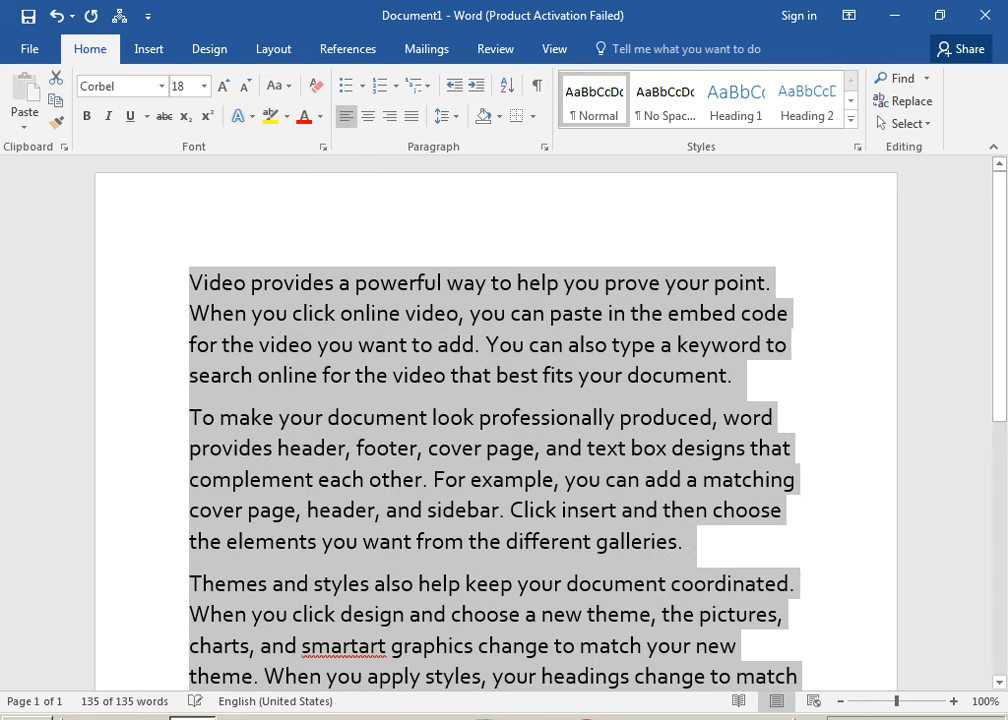
Apply toggle case to the first paragraph only
left_click(338, 346)
left_click_drag(189, 282, 740, 375)
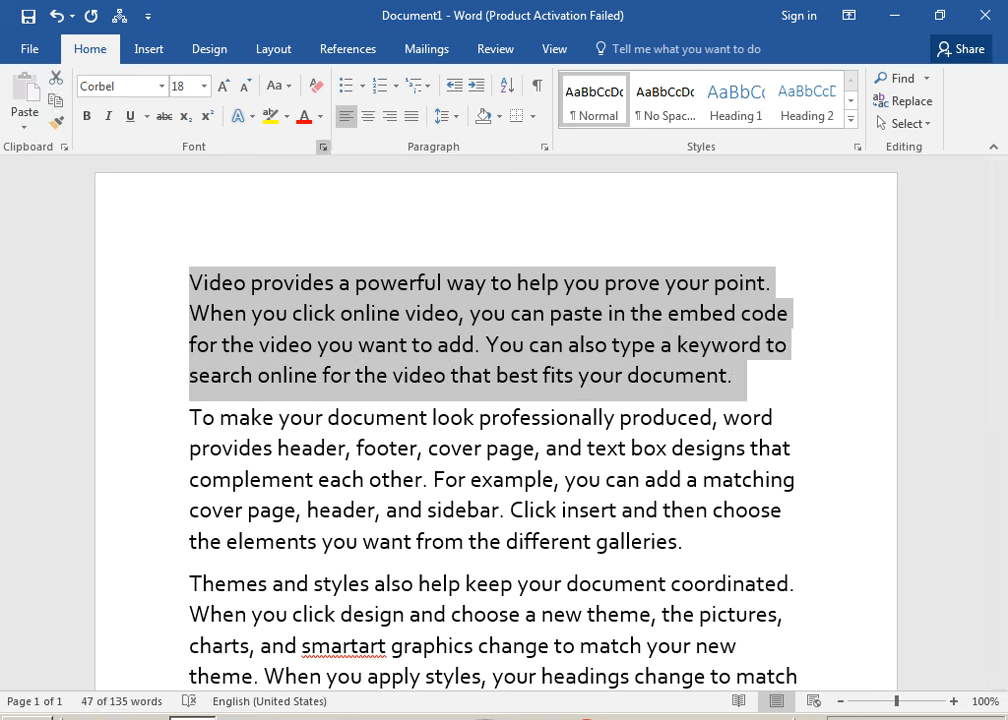
left_click(279, 85)
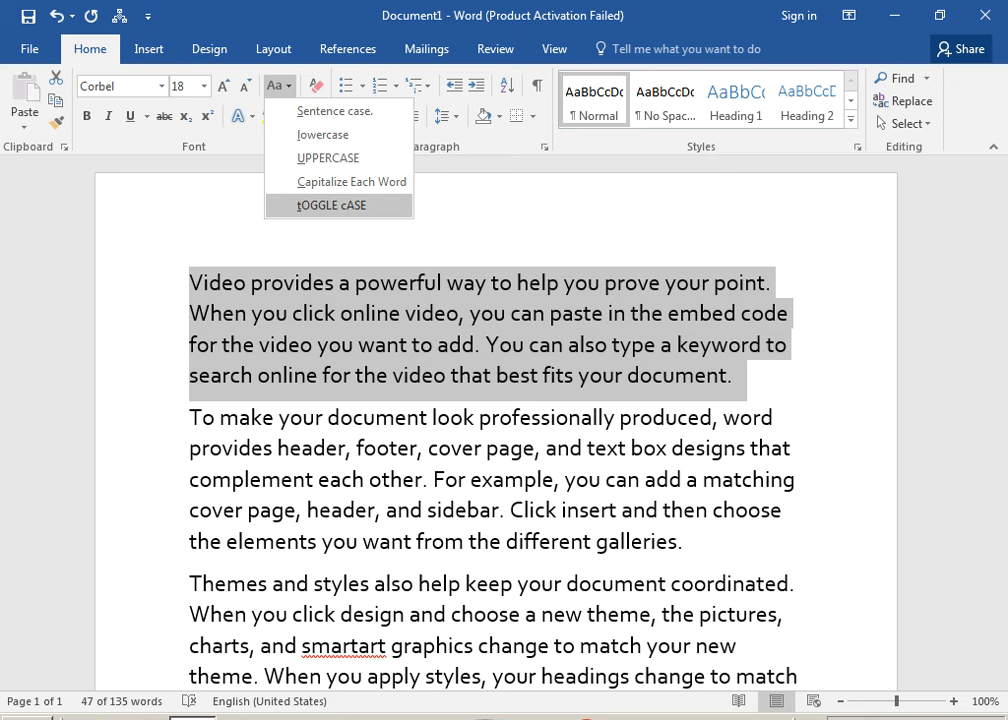
key("Return")
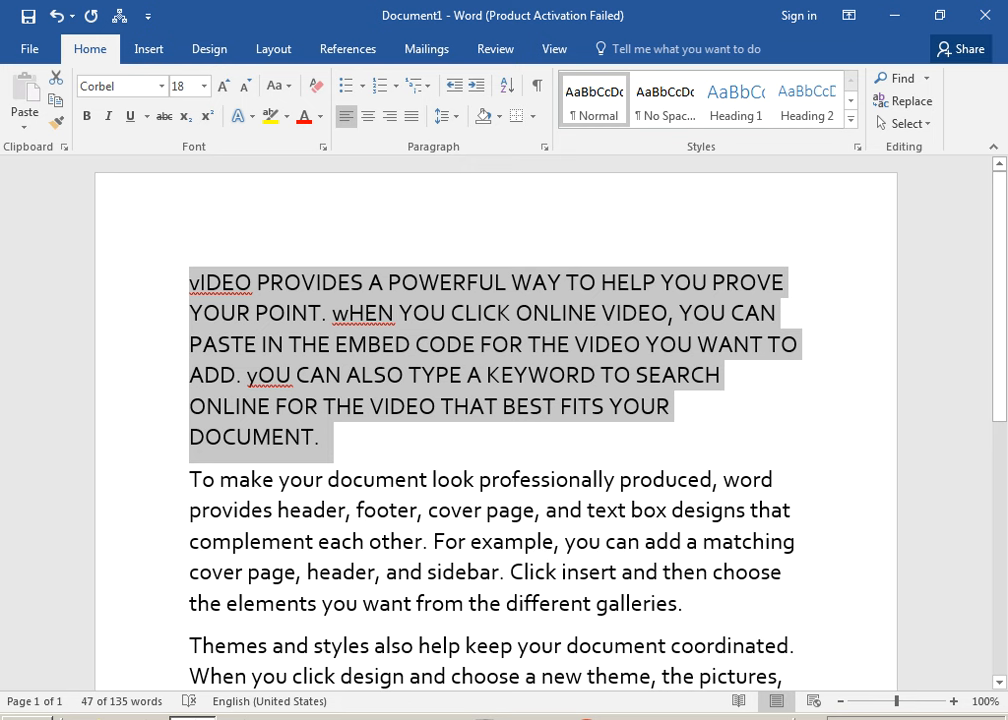
Convert the text of the whole document to lowercase
key("ctrl+a")
key("alt+h")
key("7")
key("Down")
key("Return")
Convert all three paragraphs to uppercase
key("alt+h")
key("7")
key("Down")
key("Down")
key("Return")
key("alt+h")
key("7")
key("Down")
key("Down")
key("Return")
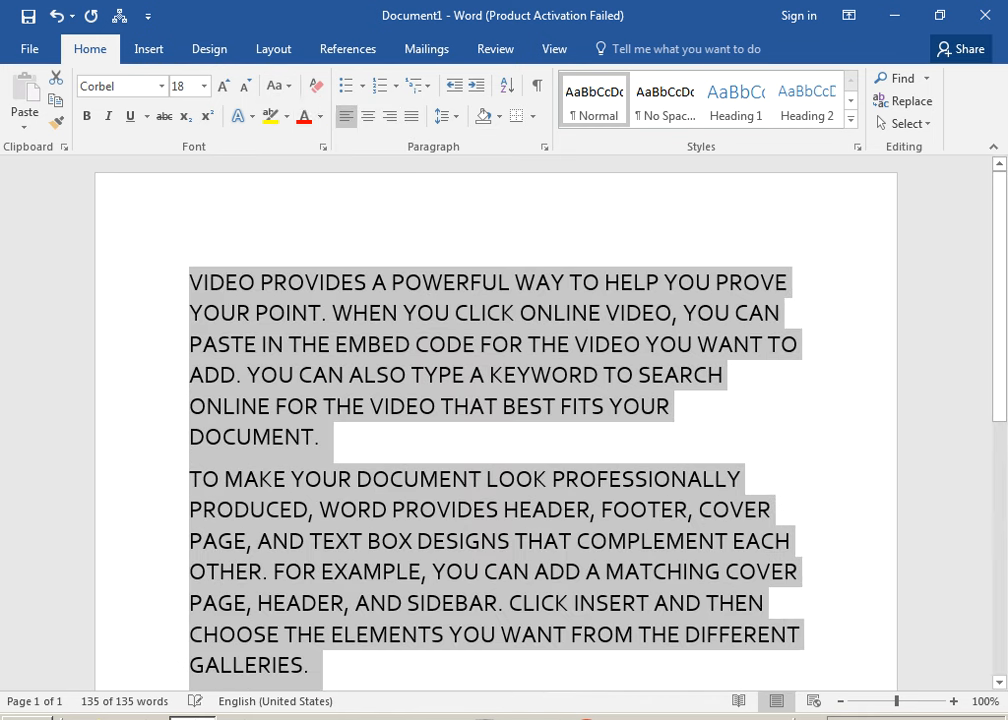
Change the whole document's text to sentence case and justify its paragraphs
key("alt+h")
key("7")
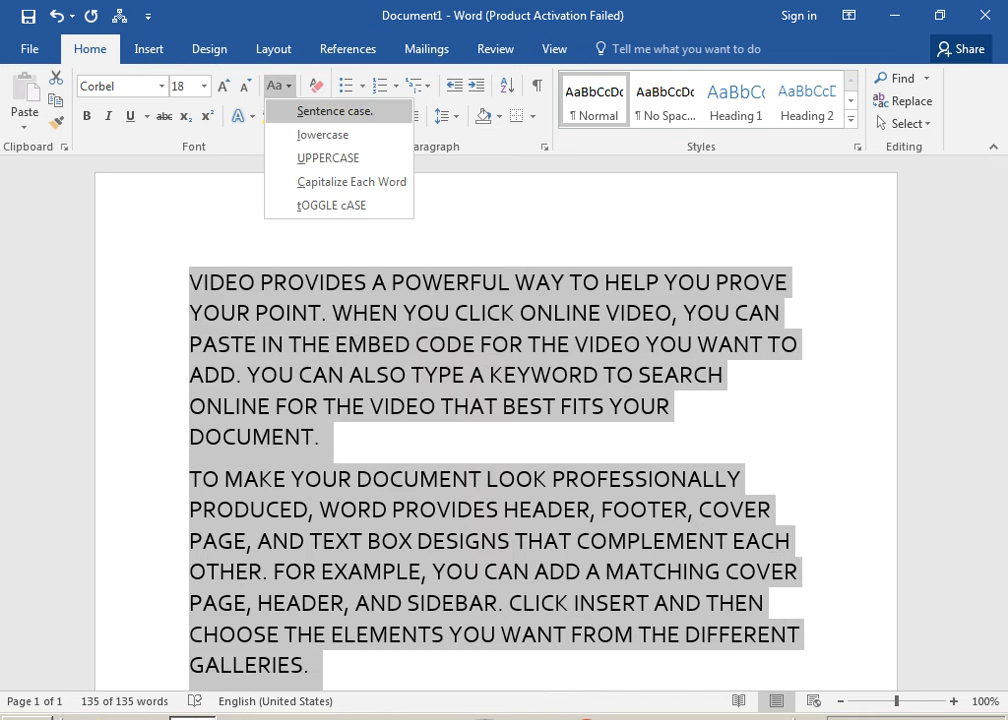
key("Return")
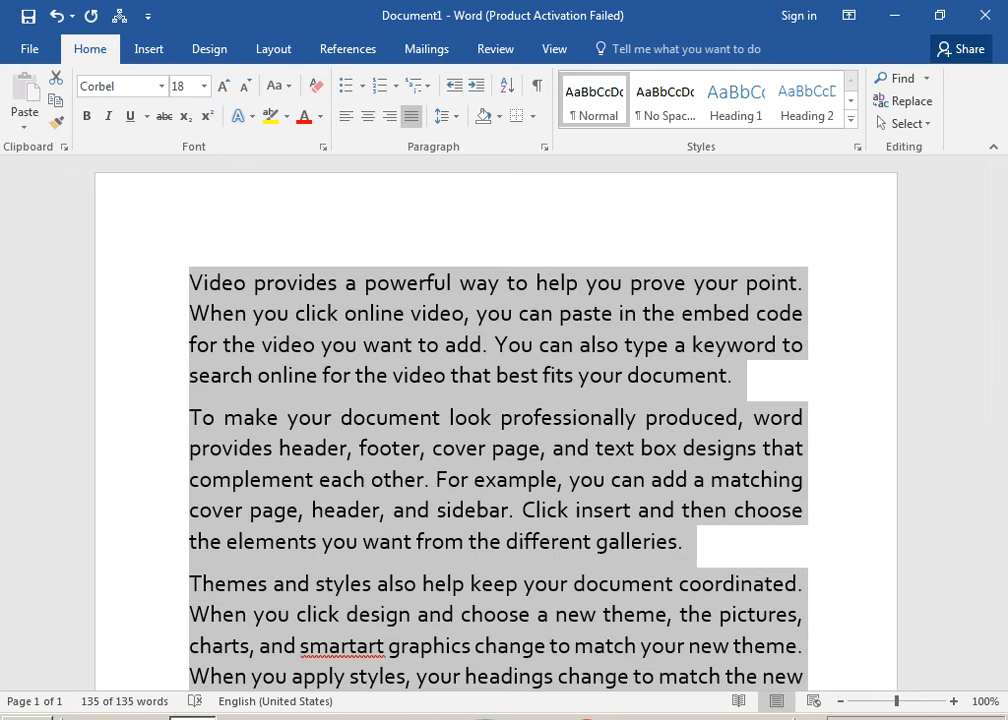
Format all the paragraphs as bold and italic
key("ctrl+b")
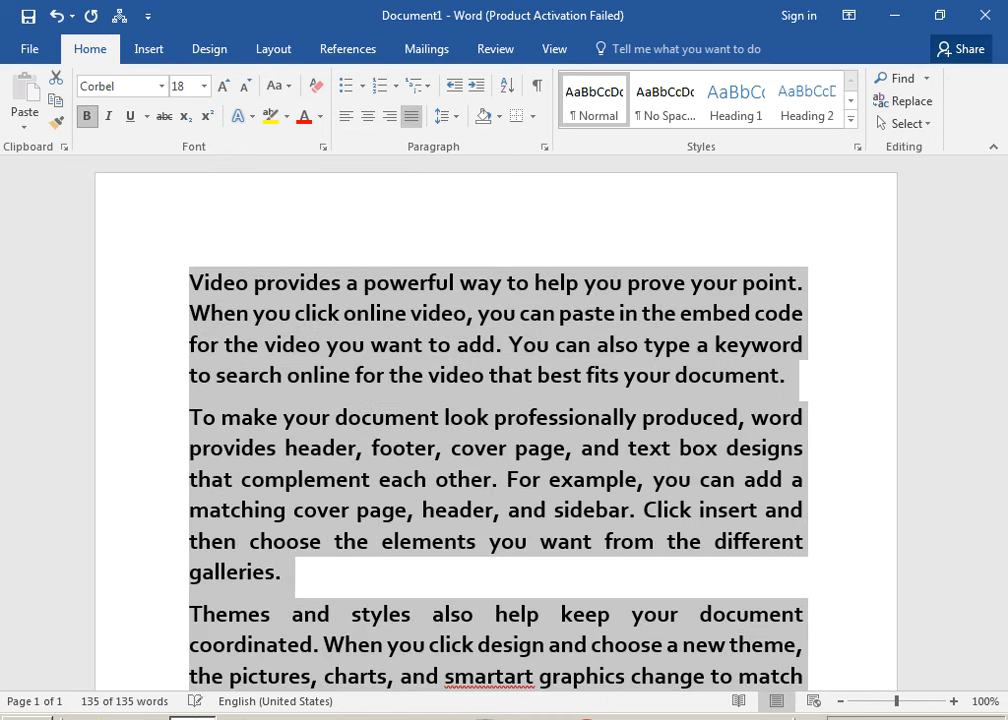
key("ctrl+i")
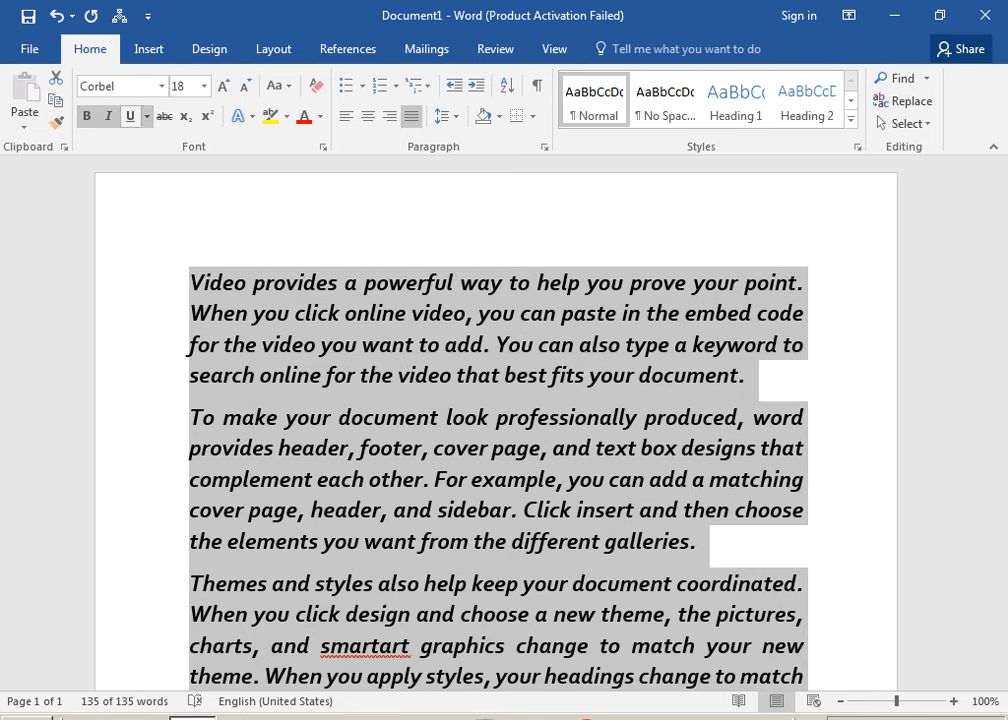
Apply a dotted underline to all the paragraphs, and clear all formatting from the text
left_click(147, 116)
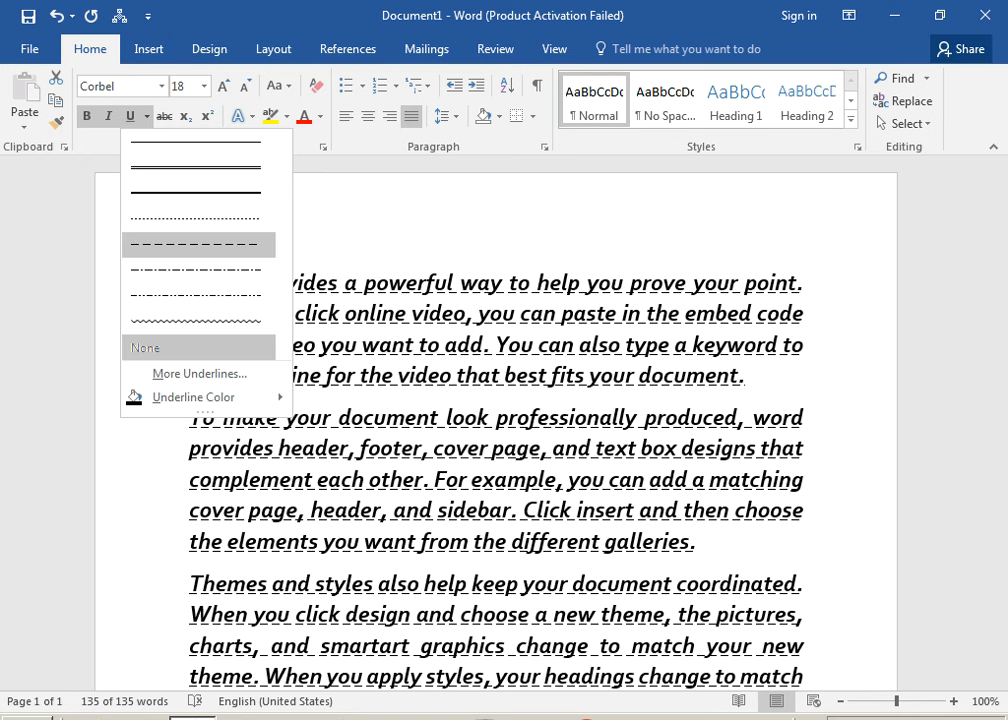
left_click(198, 218)
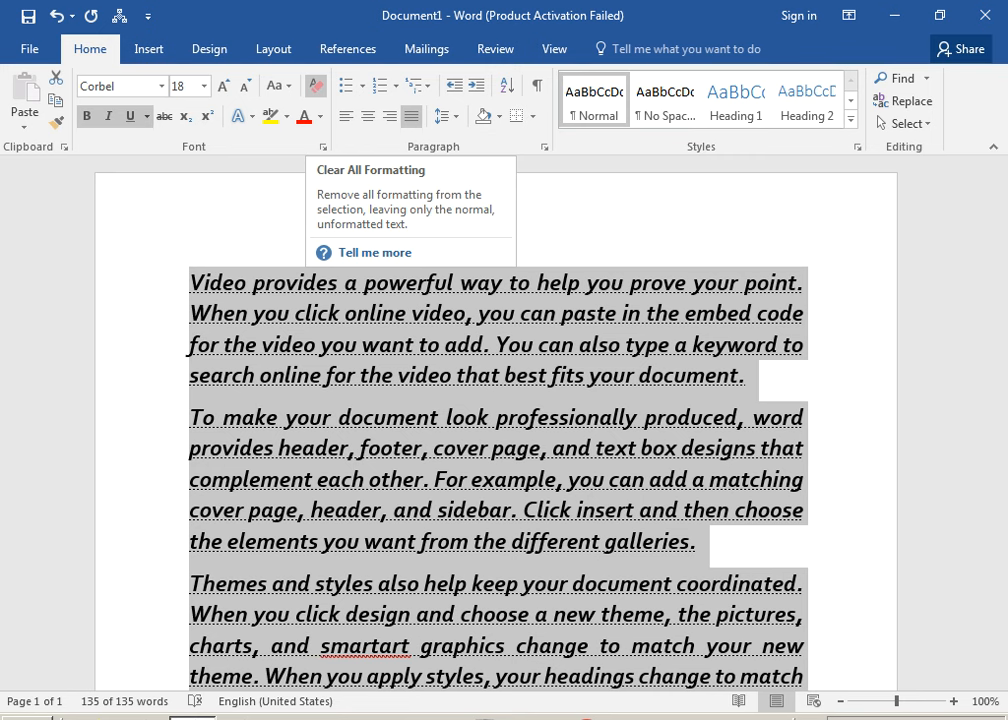
left_click(315, 85)
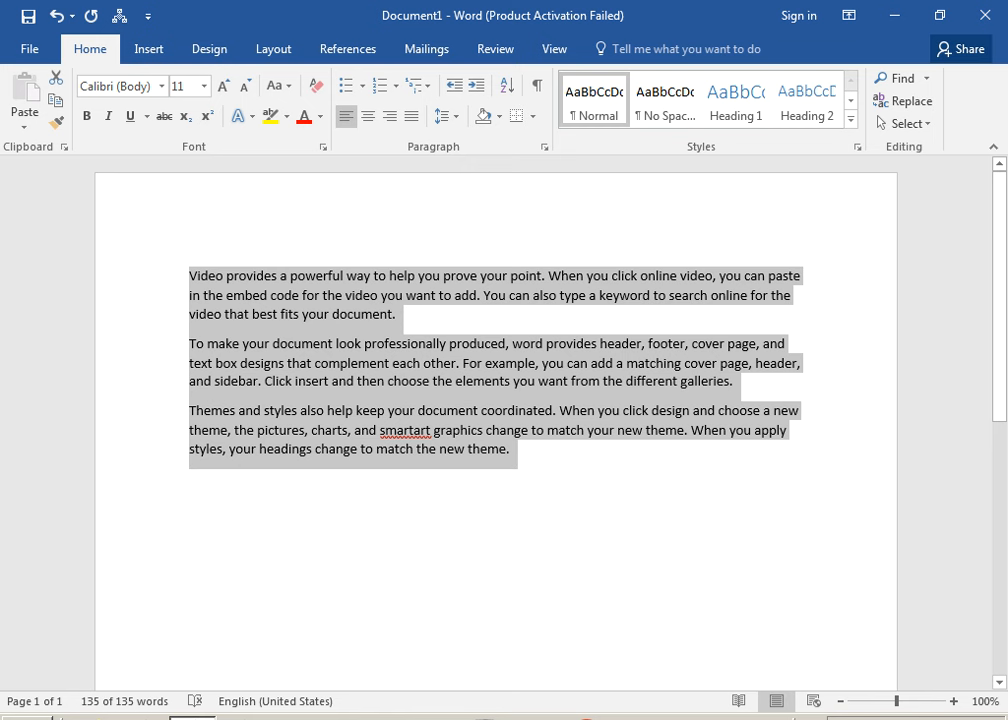
left_click(437, 449)
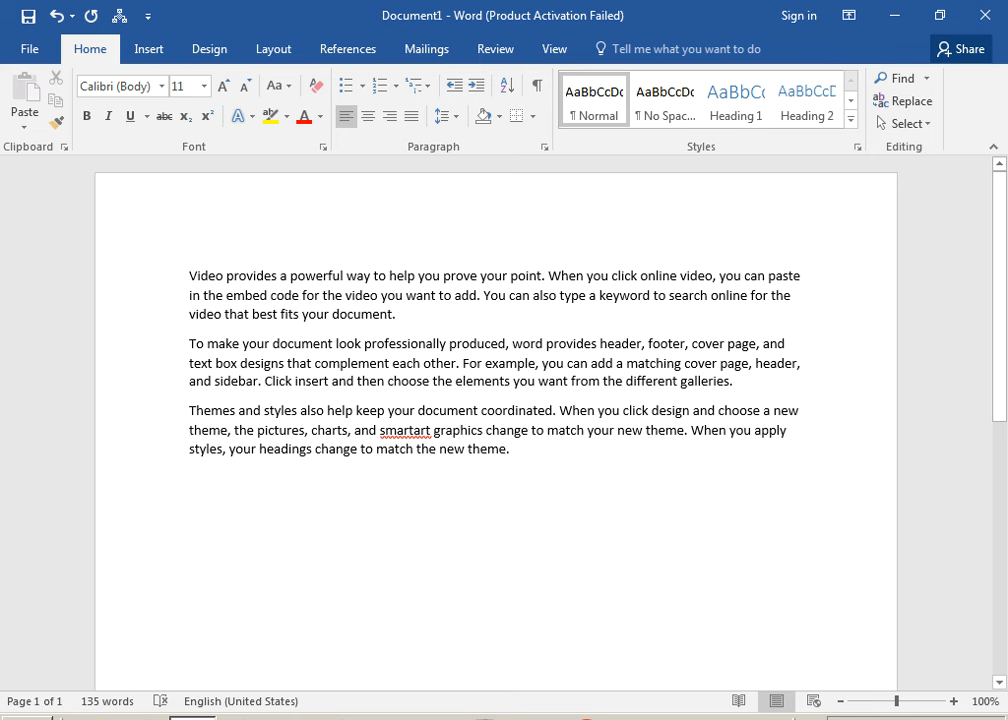
Increase the font size of the whole document's text to 16
key("ctrl+a")
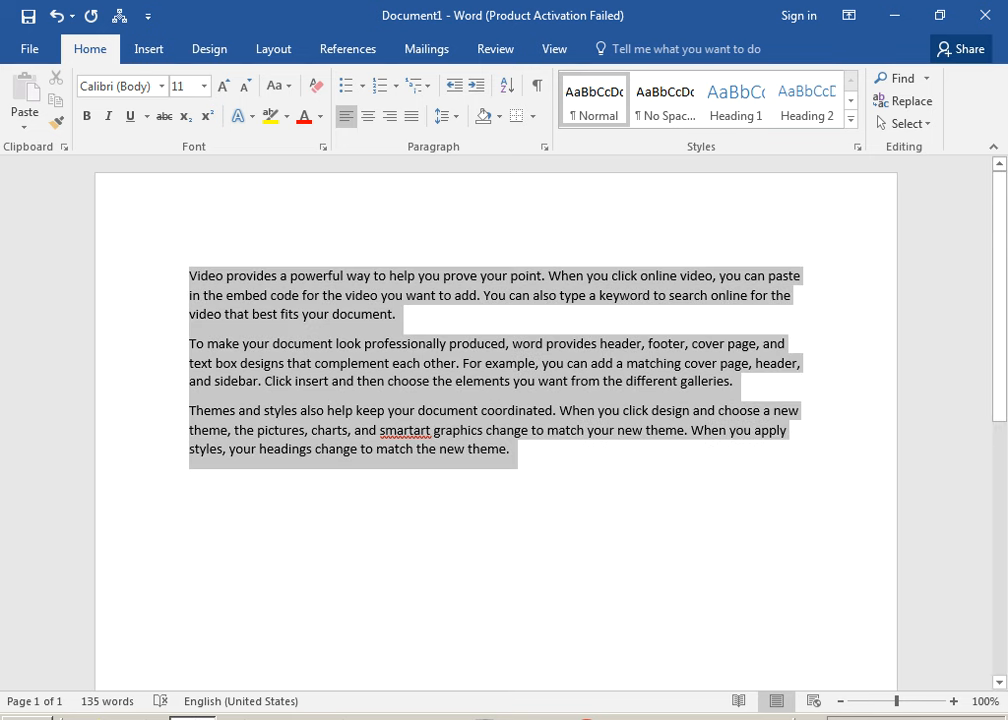
key("ctrl+shift+period")
key("ctrl+shift+period")
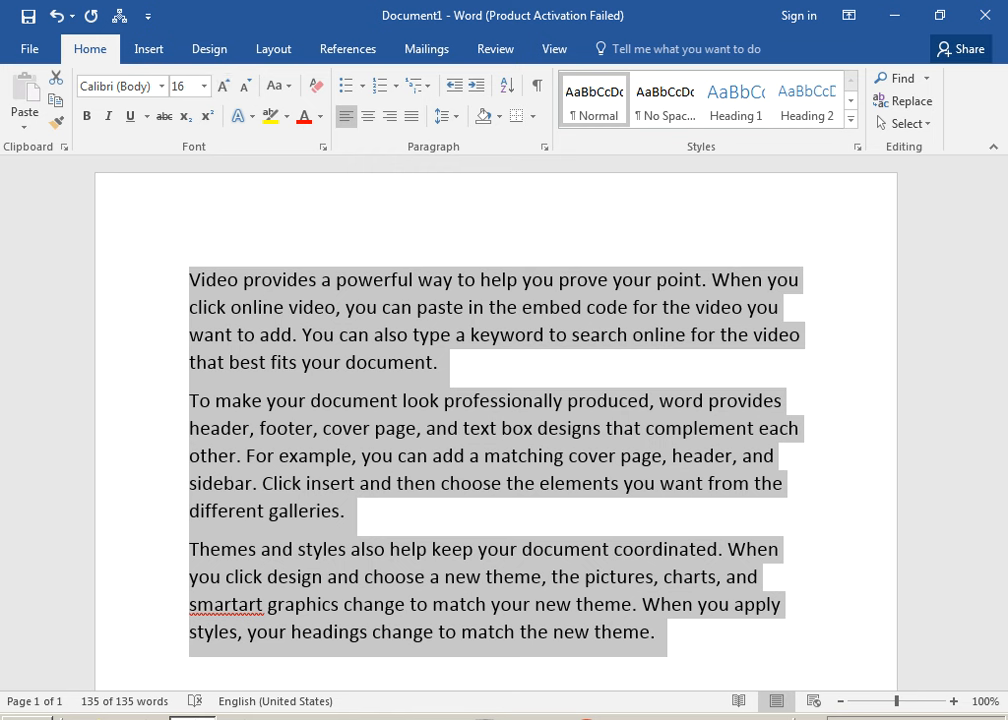
left_click(286, 280)
Enlarge the word "powerful" in the first paragraph to font size 48
left_click_drag(336, 280, 413, 281)
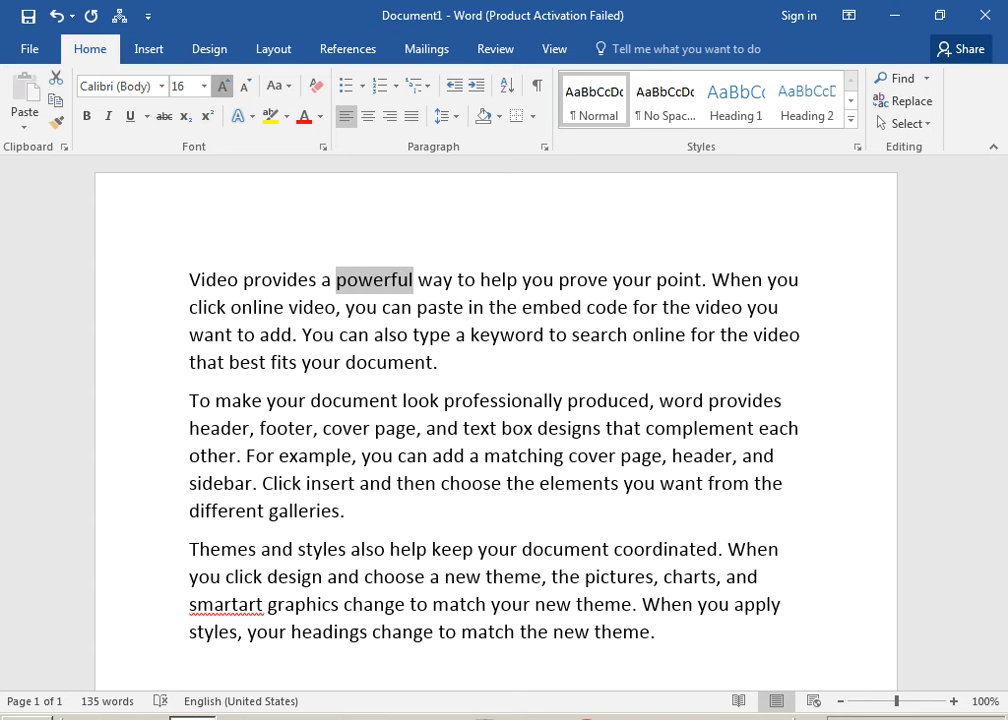
left_click(222, 86)
left_click(222, 86)
left_click(222, 86)
left_click(222, 86)
left_click(222, 86)
left_click(222, 86)
left_click(222, 86)
left_click(222, 86)
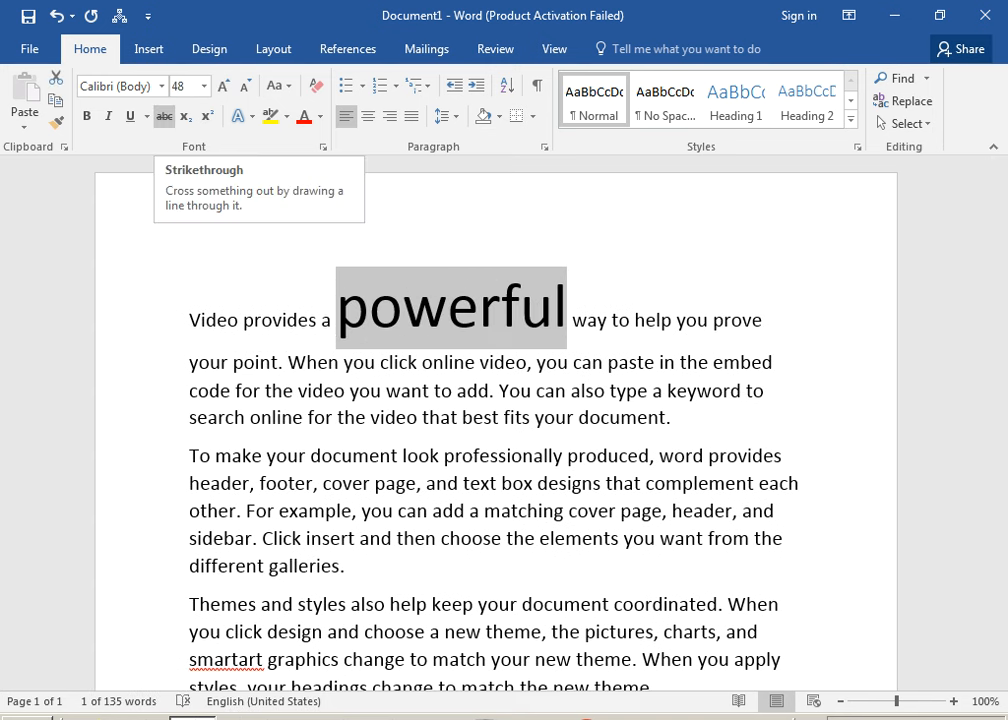
Apply strikethrough to the enlarged word "powerful", toggling it off and on to show the effect
left_click(164, 116)
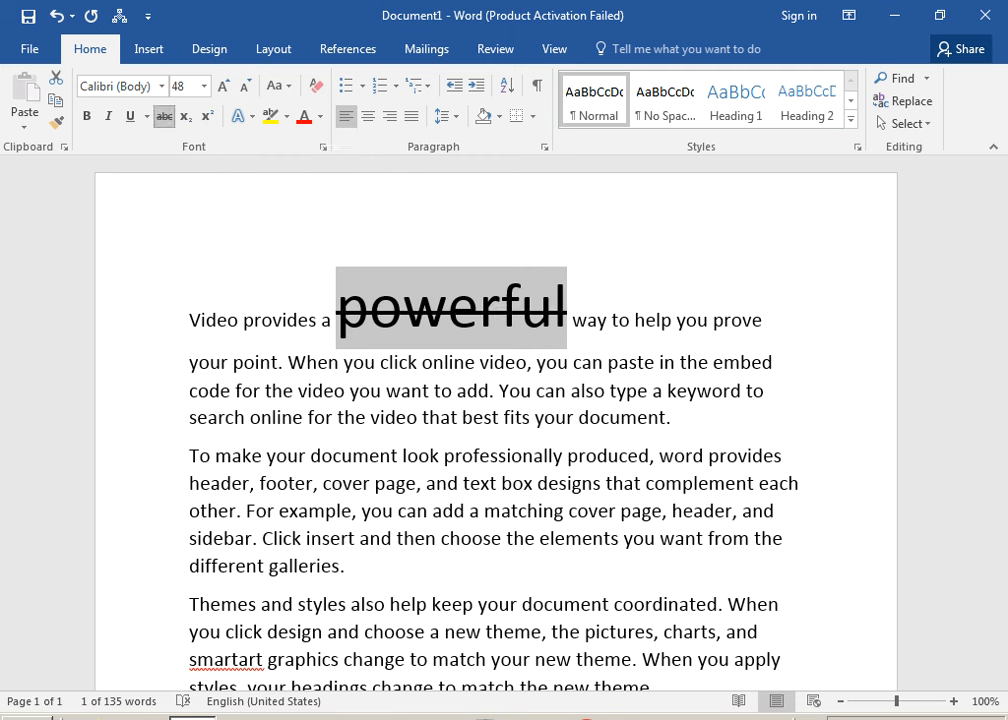
left_click(164, 116)
left_click(164, 116)
left_click(164, 116)
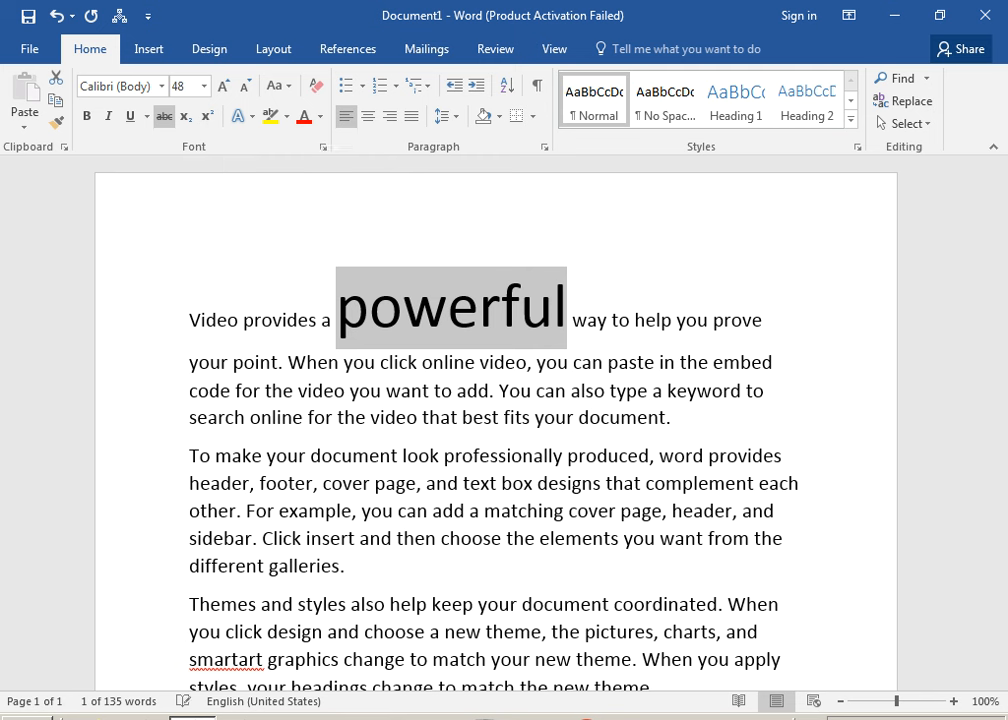
left_click(164, 116)
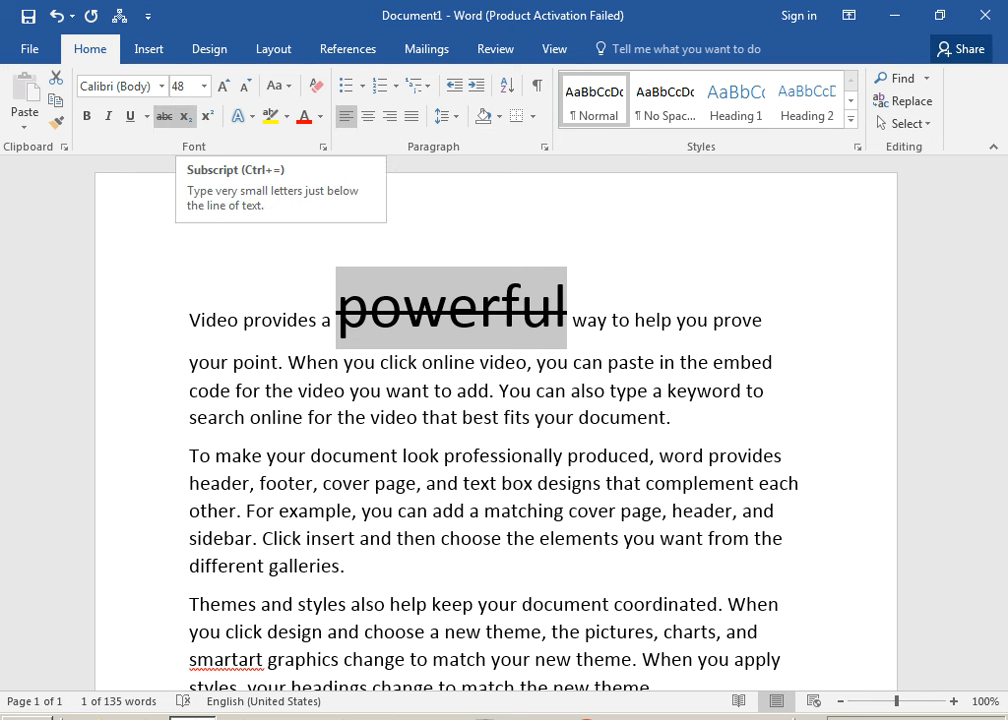
Try the subscript format on the word "powerful" and turn it off again
left_click(185, 116)
left_click(185, 116)
left_click(185, 116)
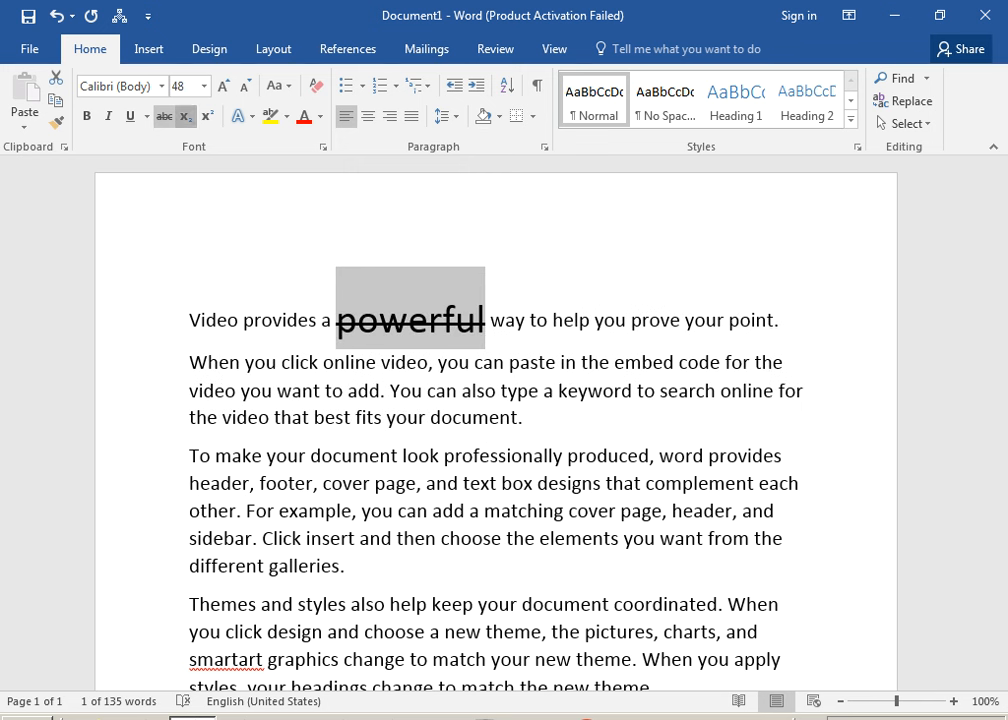
left_click(185, 116)
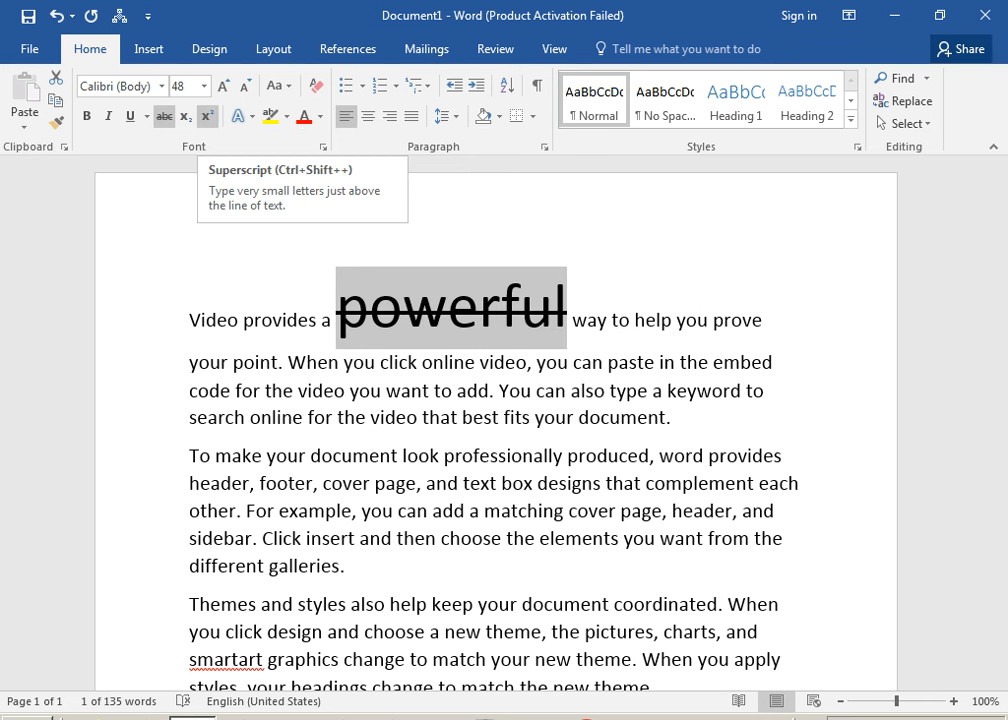
Format the struck-through word "powerful" as superscript
left_click(207, 116)
left_click(207, 116)
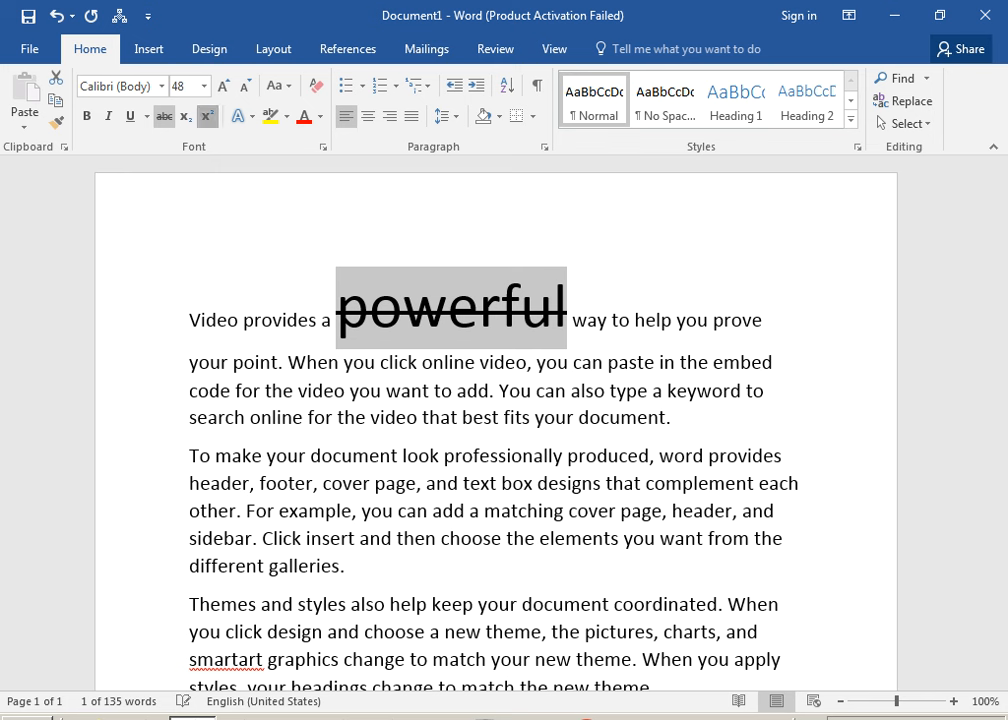
left_click(207, 116)
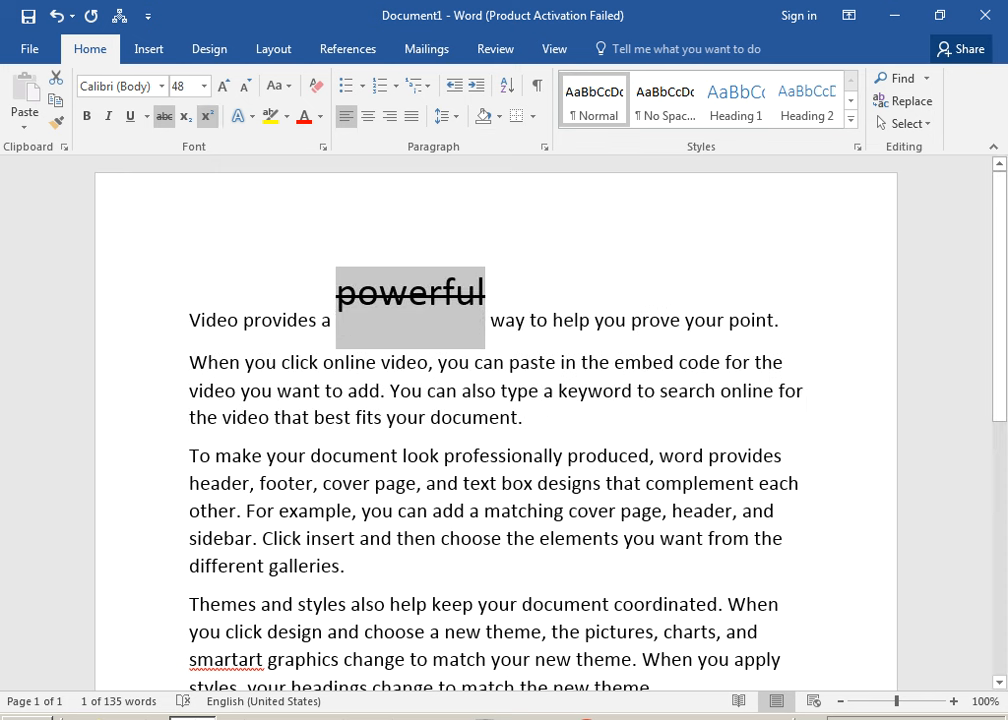
Insert two blank lines after the second paragraph and enter H2SO4 on the first of them
left_click(345, 566)
scroll(496, 420, "down", 2)
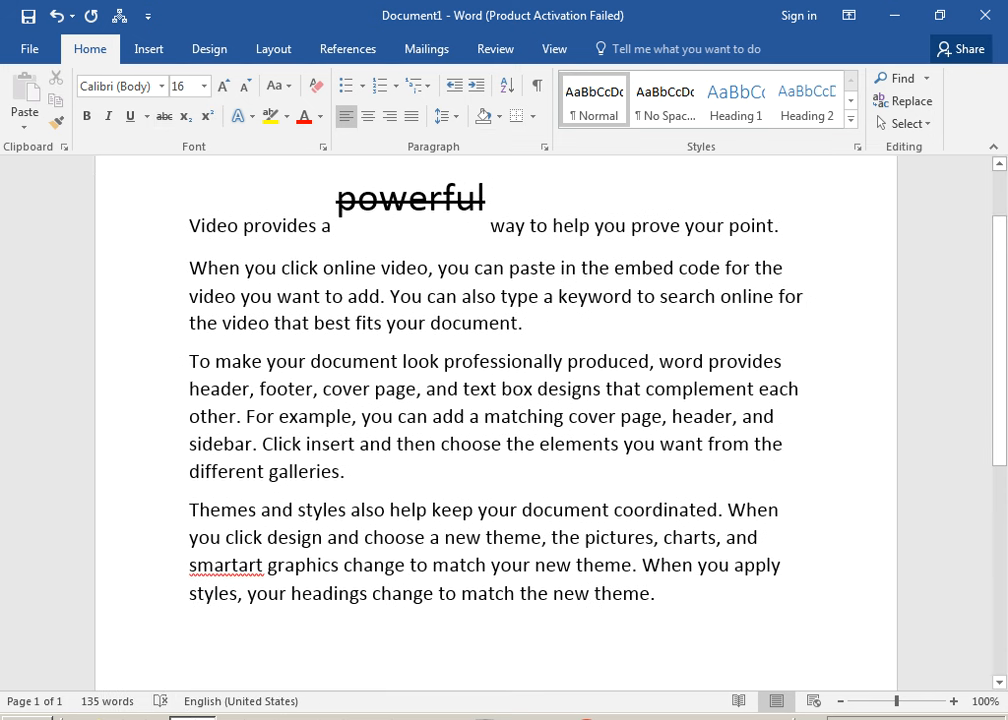
key("Return")
key("Return")
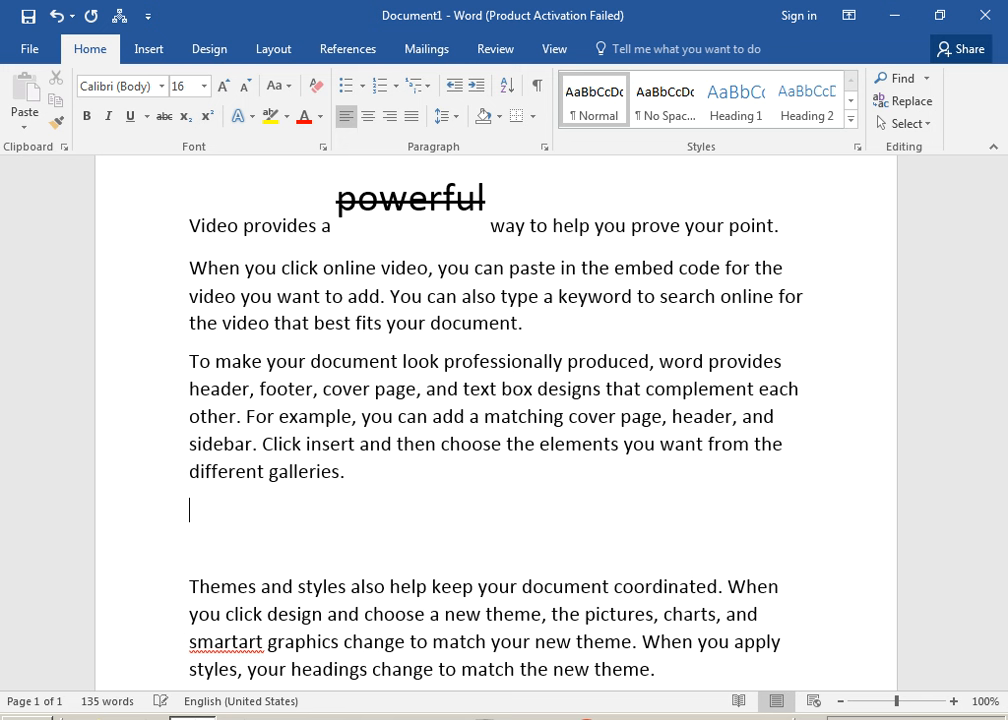
type("H2SO4")
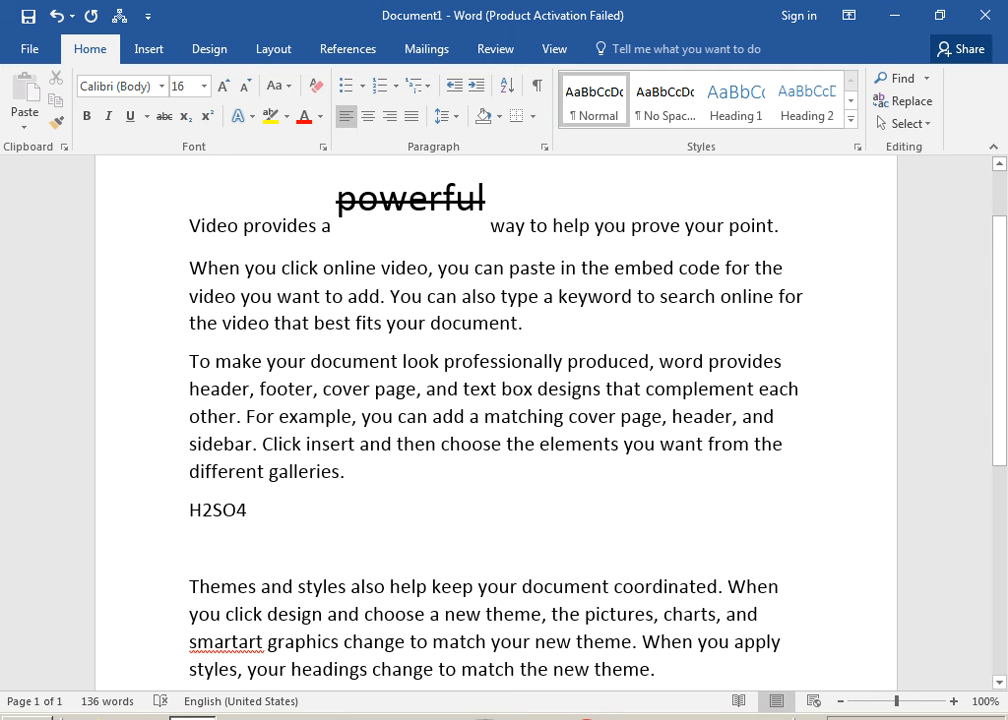
Center the H2SO4 line and make it bold
key("shift+Home")
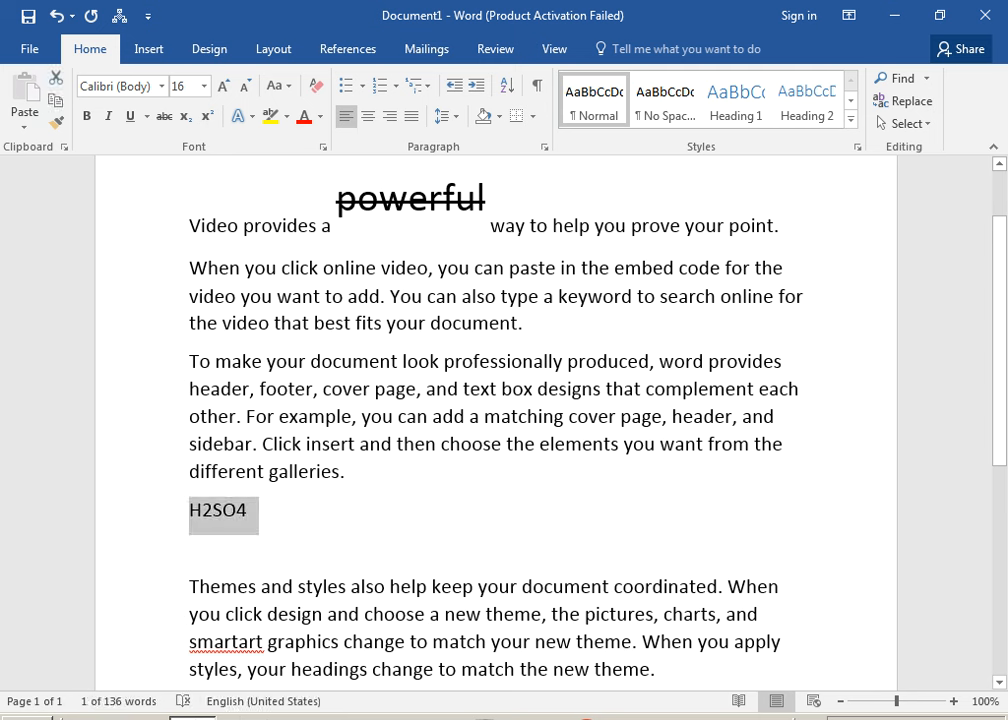
left_click(368, 116)
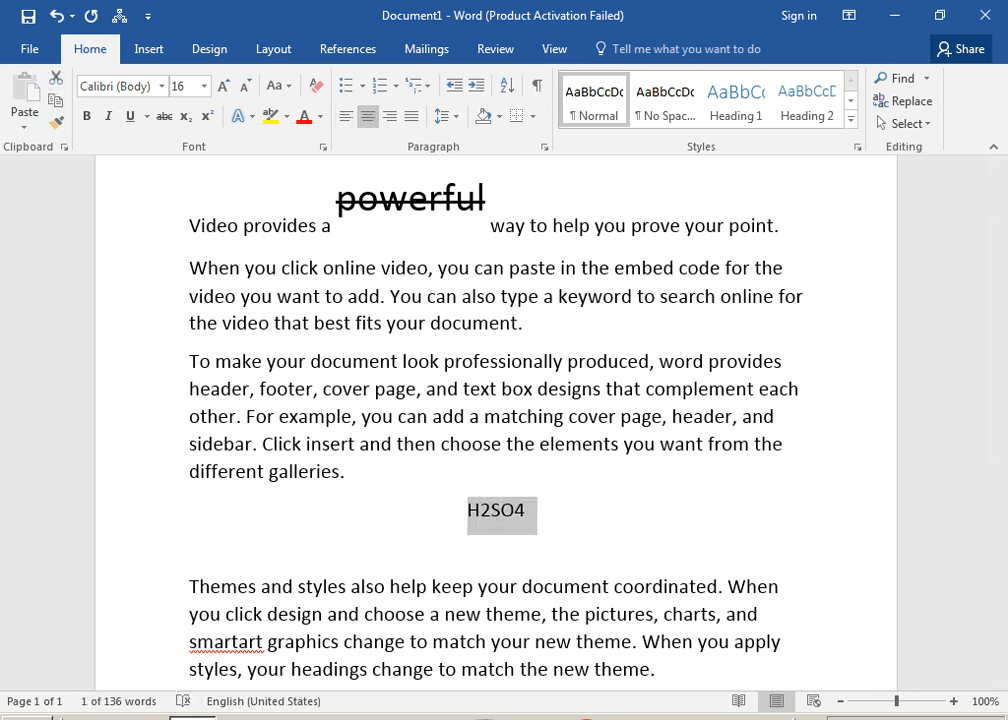
left_click(86, 116)
Enlarge the H2SO4 text to font size 72
left_click(223, 86)
left_click(223, 86)
left_click(223, 86)
left_click(223, 86)
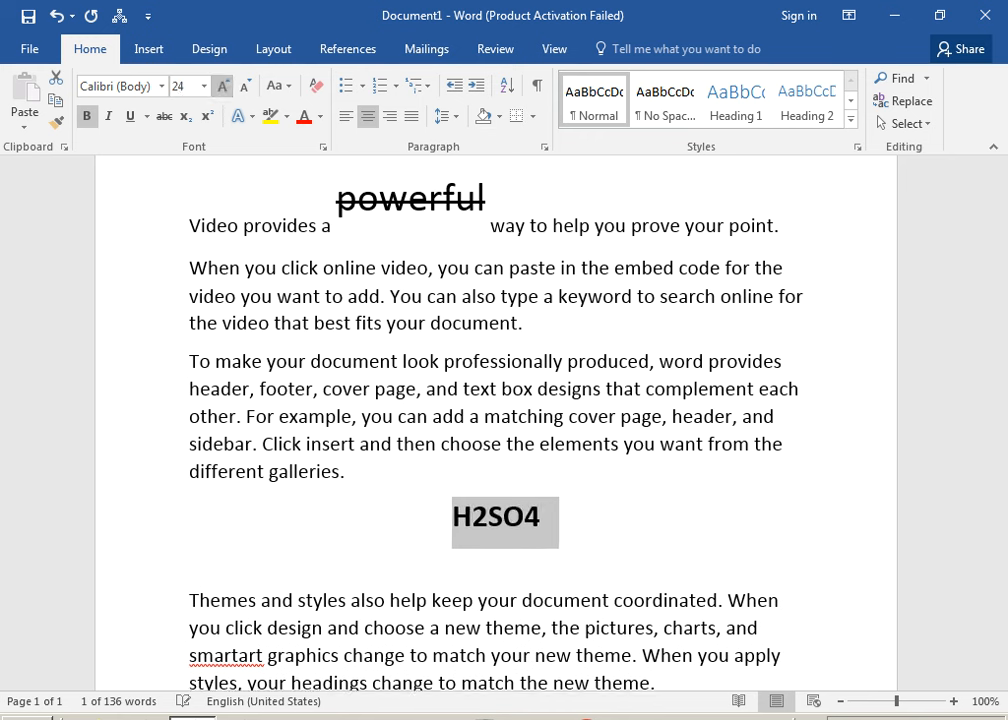
left_click(223, 86)
left_click(223, 86)
left_click(223, 86)
left_click(223, 86)
left_click(223, 86)
left_click(344, 472)
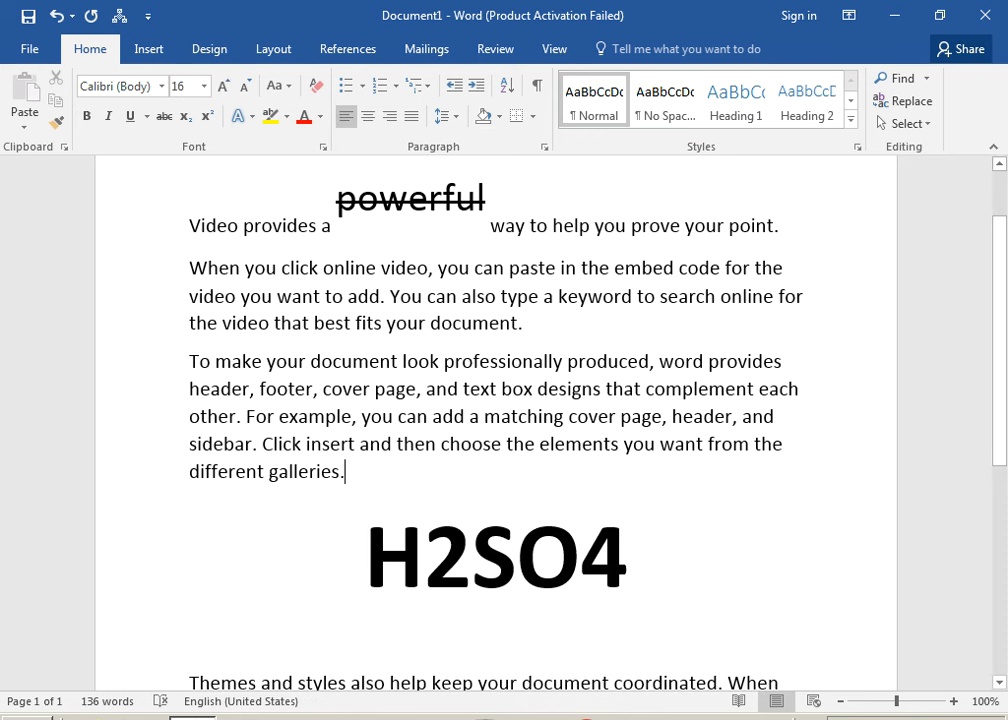
Format the digits 2 and 4 in H2SO4 as subscript
scroll(500, 420, "down", 2)
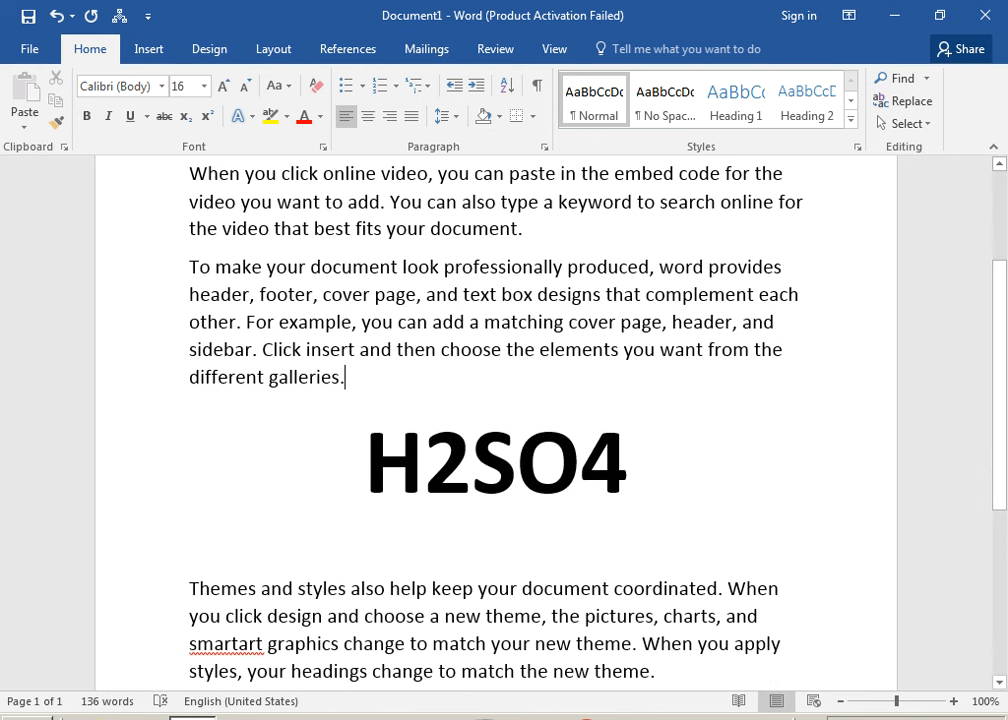
left_click_drag(424, 468, 468, 468)
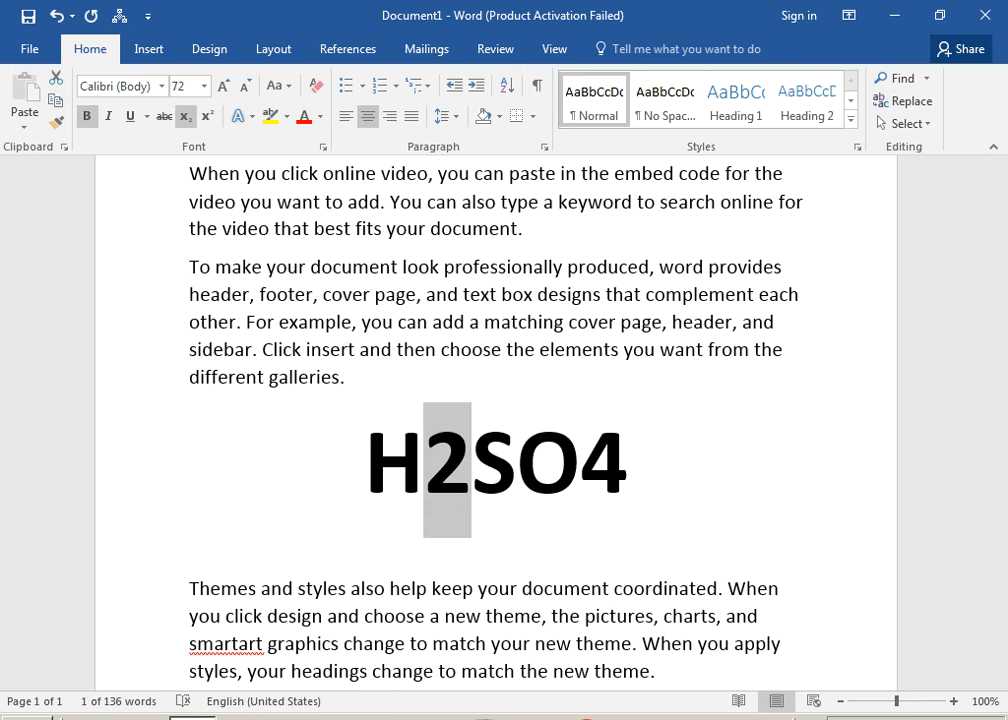
left_click(185, 116)
left_click_drag(574, 470, 616, 470)
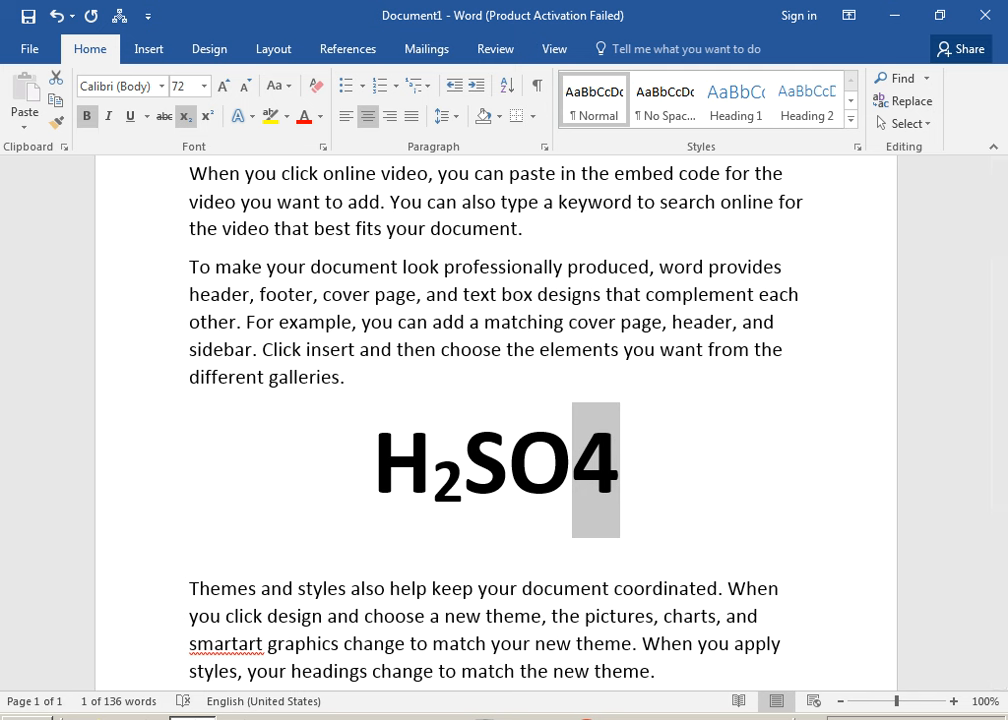
left_click(185, 116)
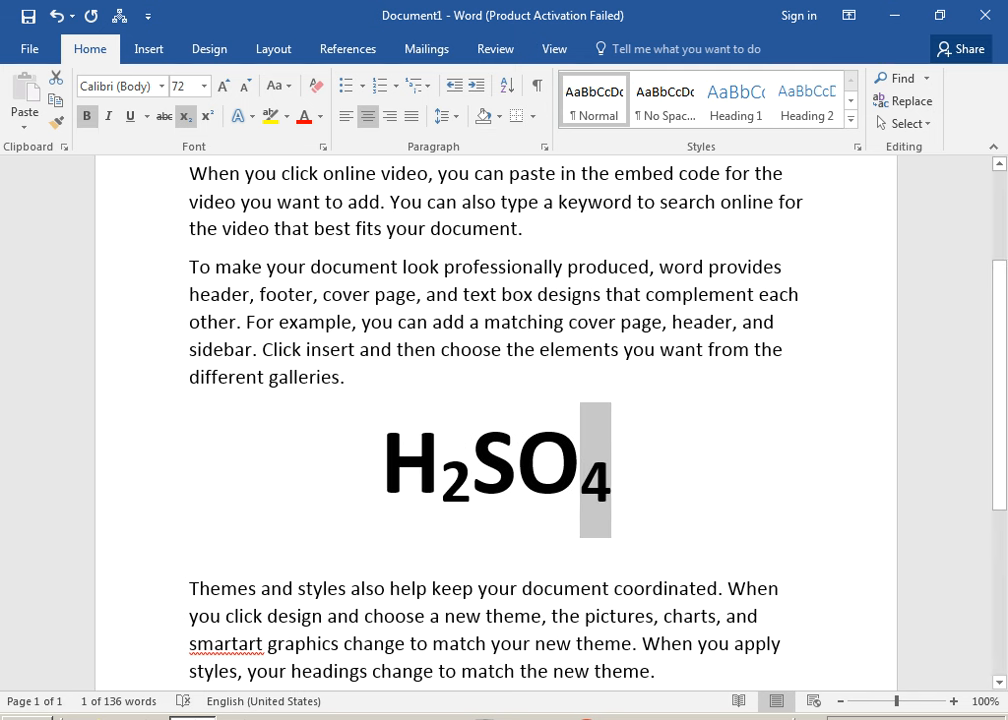
Enter X2+Y+2XY on the blank line below the chemical formula, formatted bold and centered
left_click(191, 550)
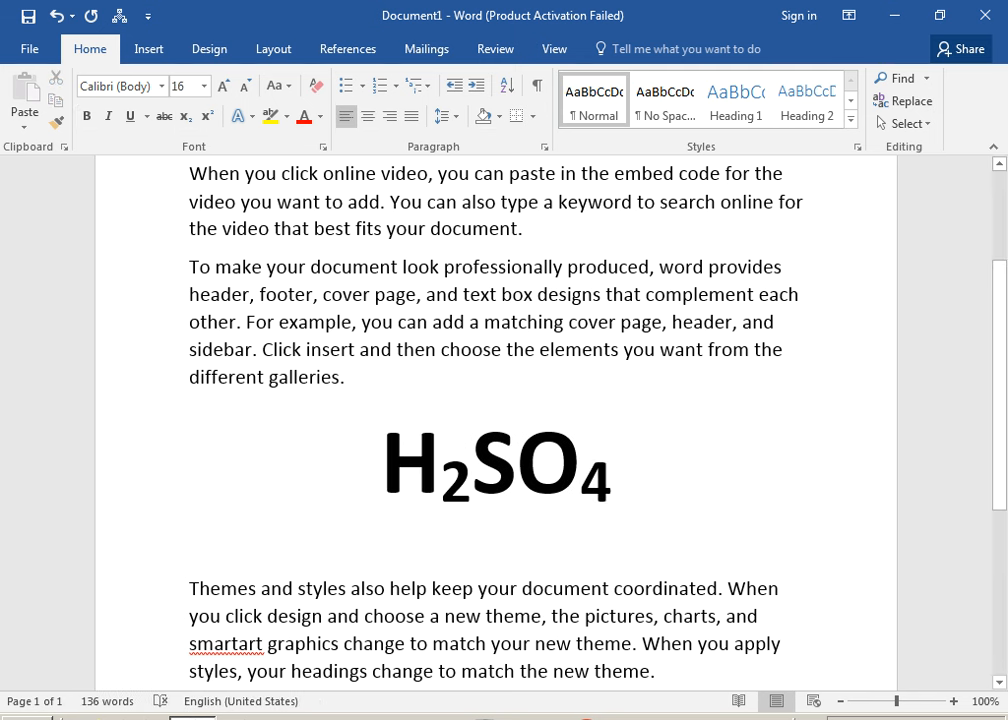
type("X2+Y+2XY")
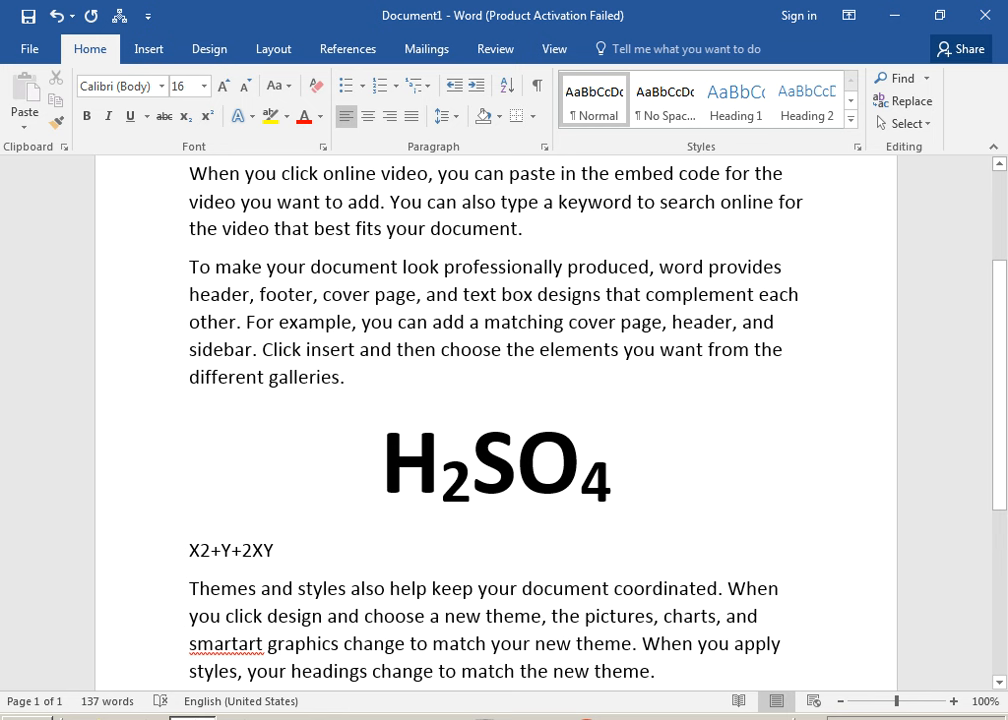
key("shift+Home")
key("ctrl+b")
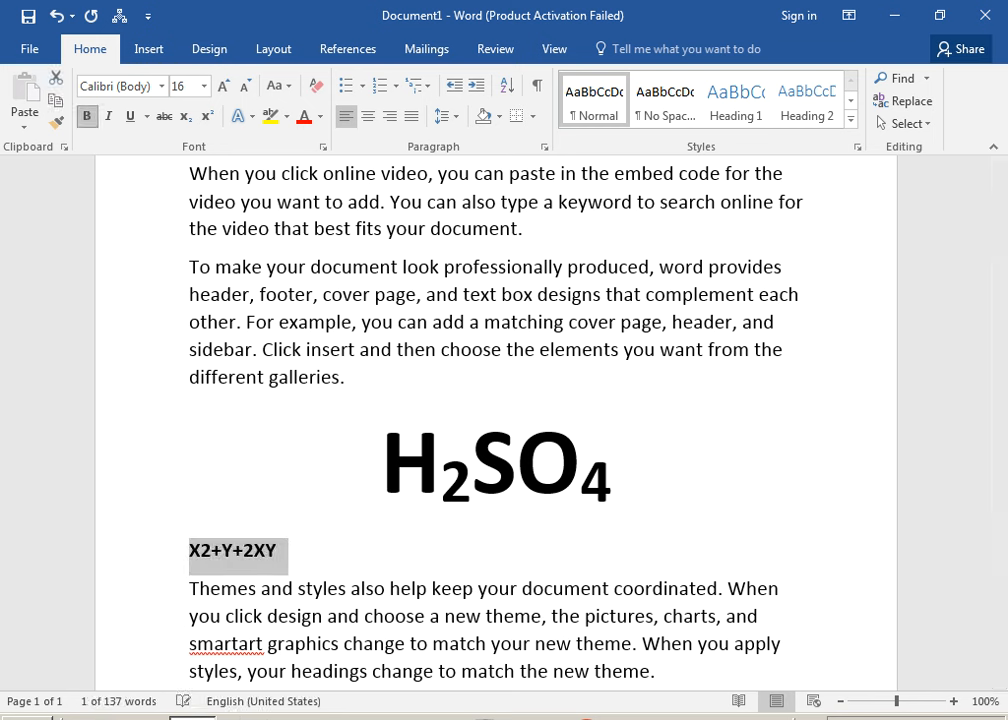
key("ctrl+e")
Enlarge the X2+Y+2XY expression to font size 80
key("ctrl+shift+period")
key("ctrl+shift+period")
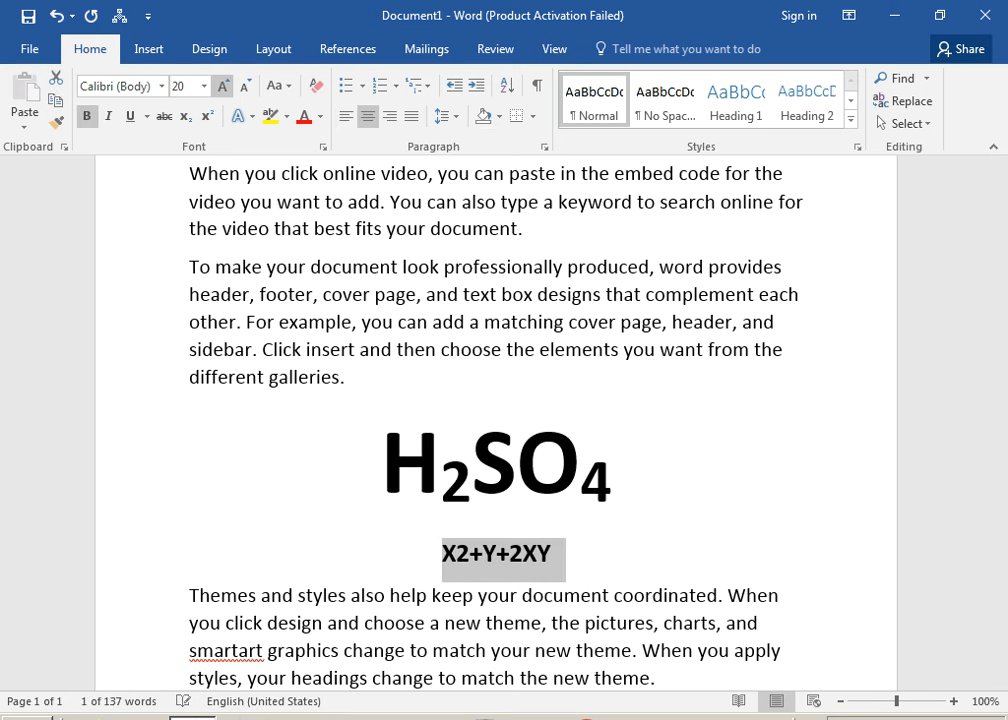
left_click(223, 86)
left_click(223, 86)
left_click(223, 86)
left_click(223, 86)
double_click(223, 86)
left_click(223, 86)
left_click(223, 86)
Format the 2 after the first X in the expression as superscript
left_click(389, 604)
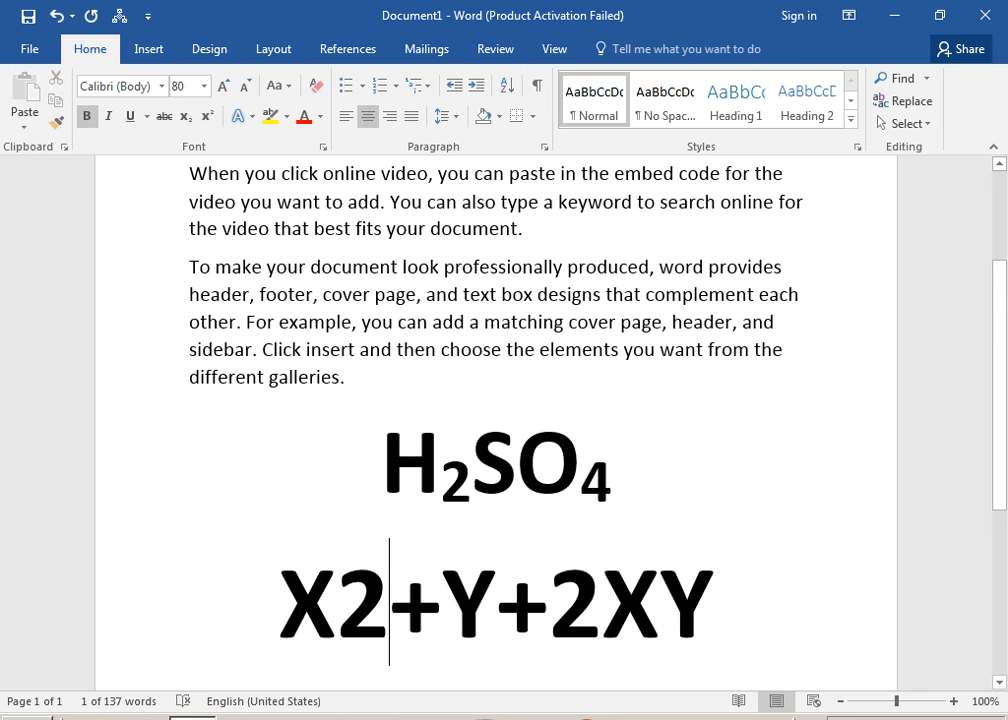
key("shift+Left")
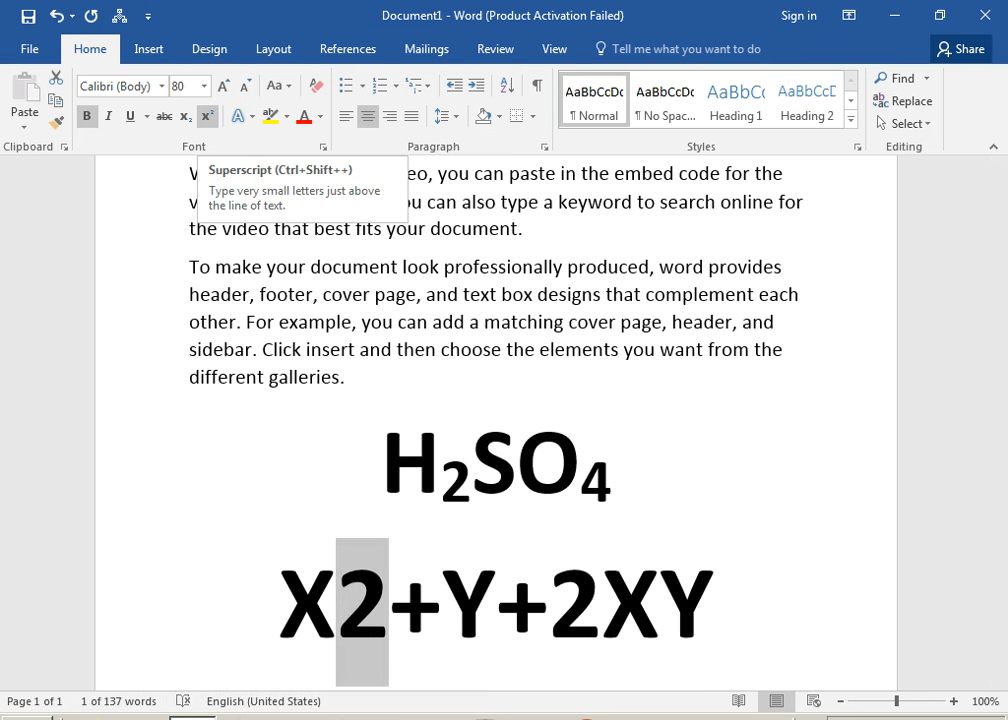
left_click(207, 116)
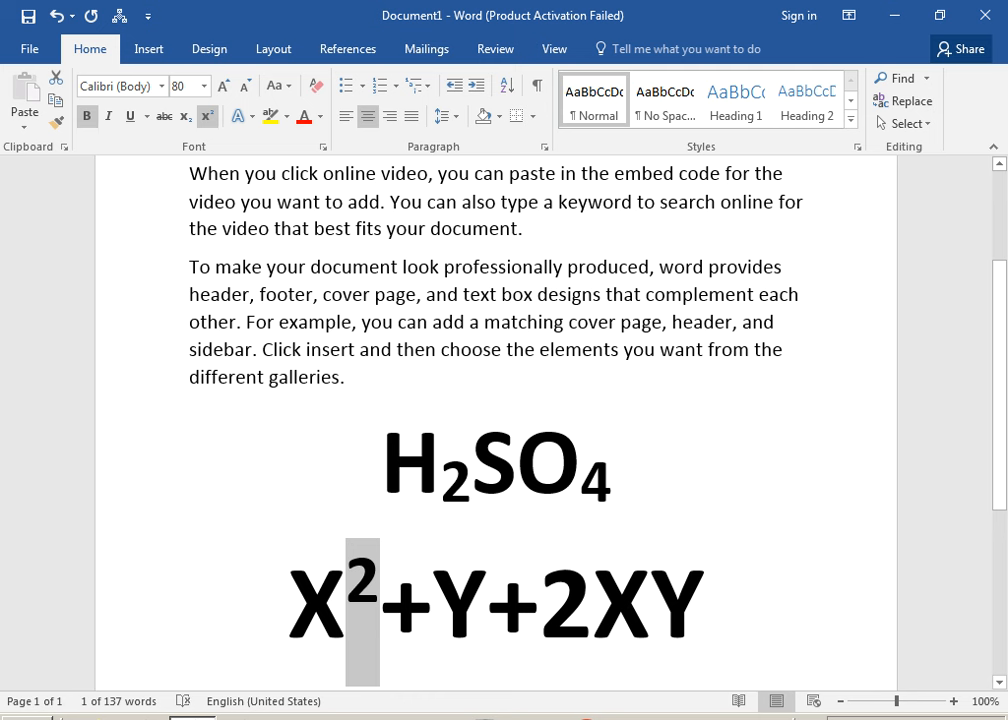
Add a superscript 2 after the first Y in the expression
left_click(487, 600)
type("2")
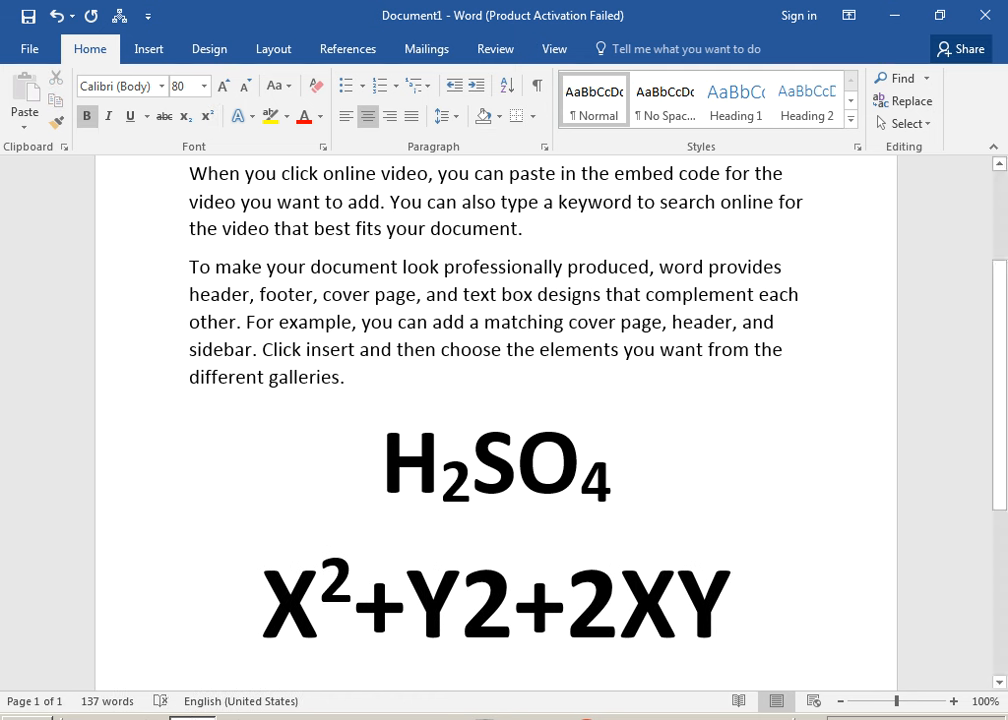
key("shift+Left")
key("ctrl+shift+plus")
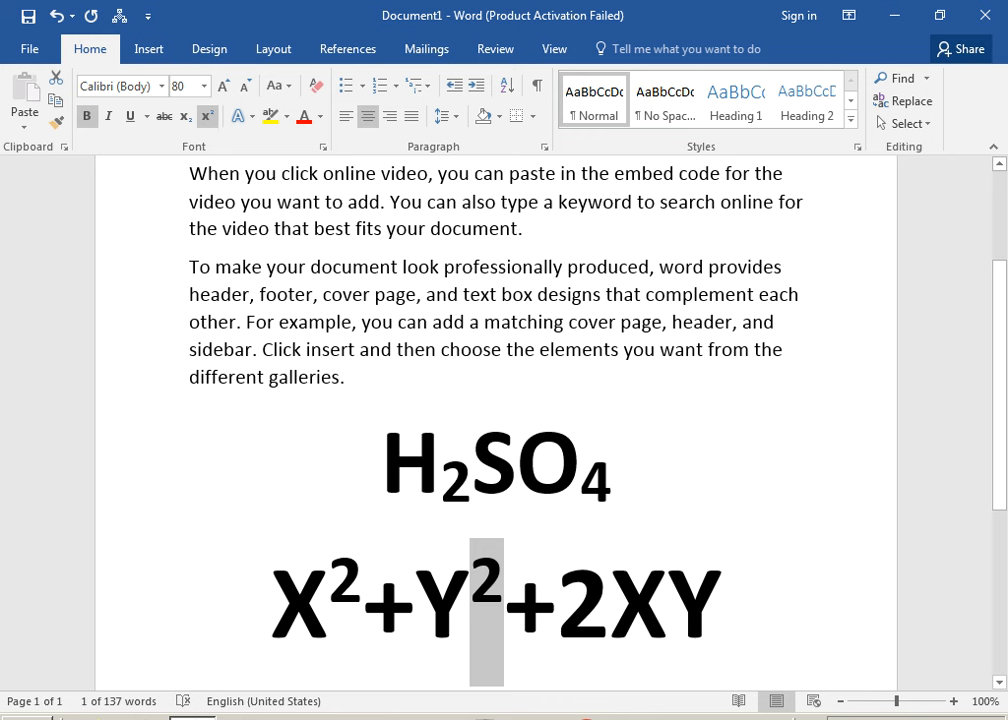
Apply the white text effect with a light blue outline and glow to both the H2SO4 and X2+Y2+2XY lines
left_click_drag(384, 466, 752, 610)
scroll(496, 422, "down", 1)
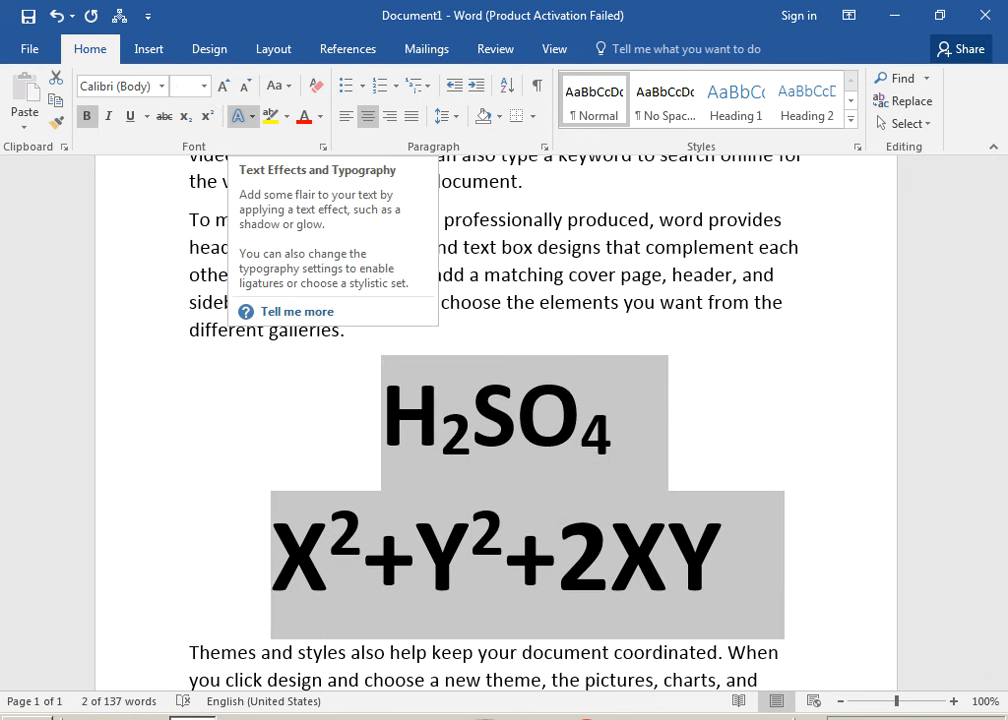
left_click(241, 116)
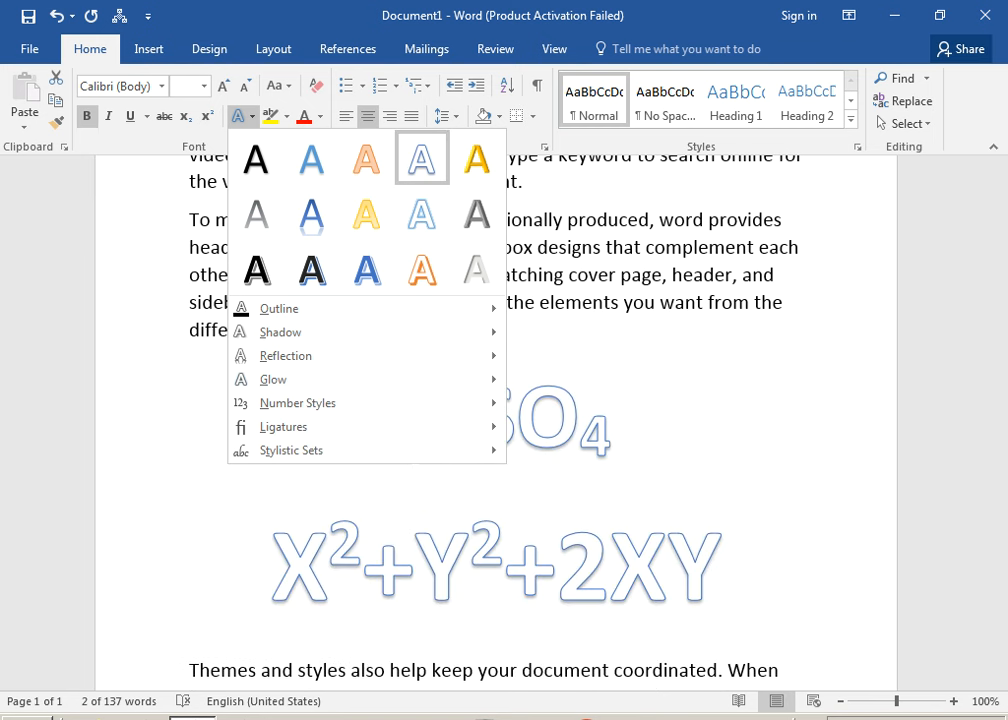
left_click(421, 212)
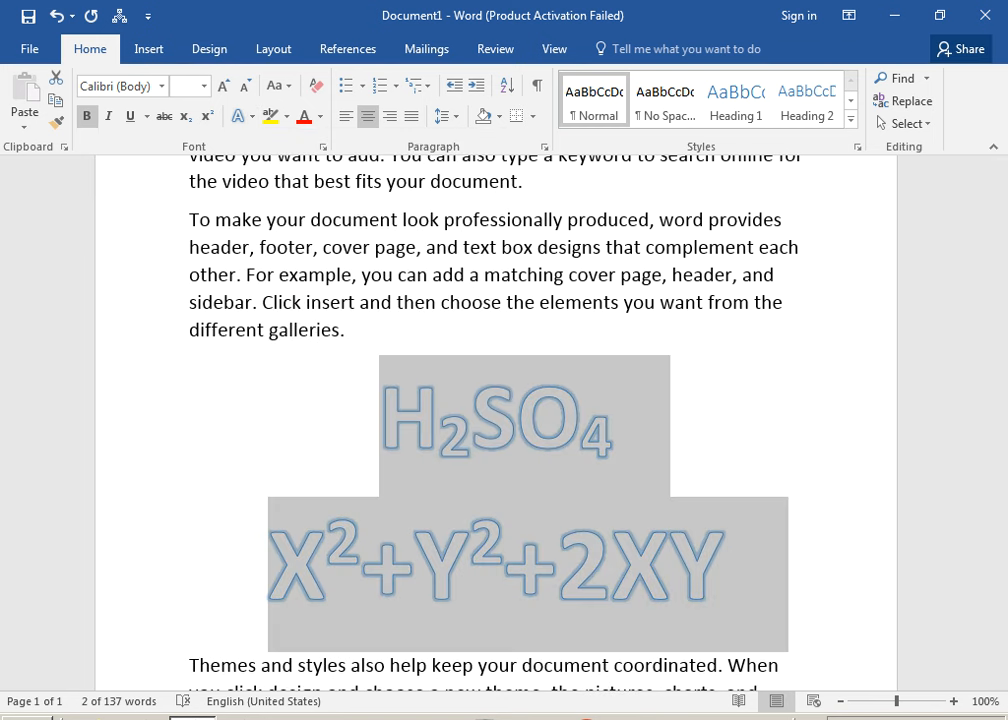
Color both formula lines with the darkest blue theme shade and highlight them in yellow
left_click(286, 116)
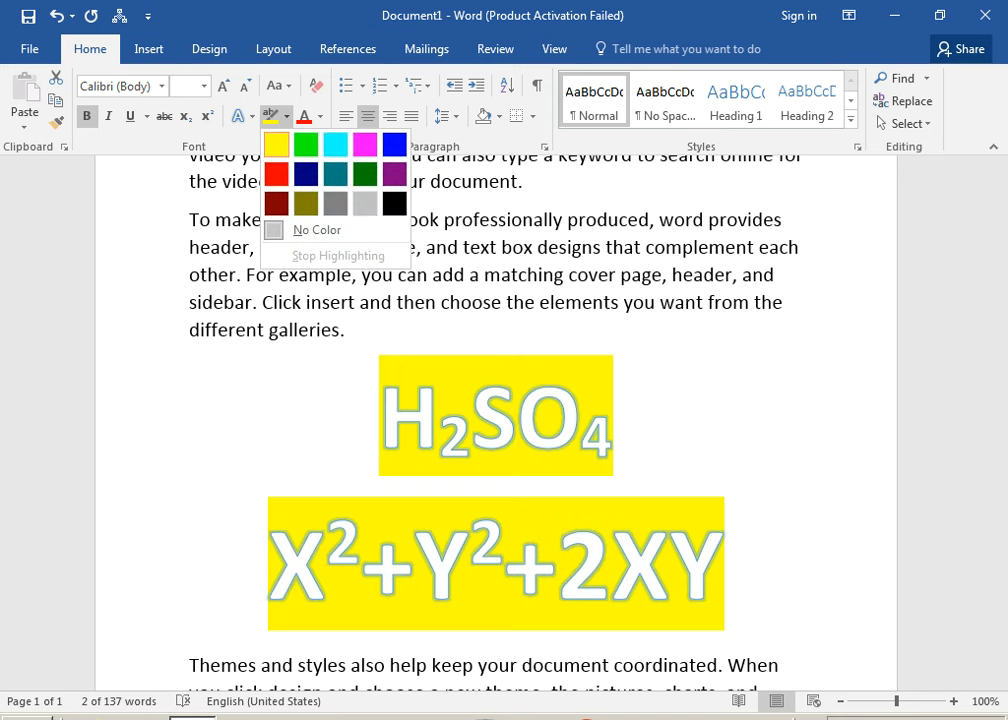
left_click(320, 116)
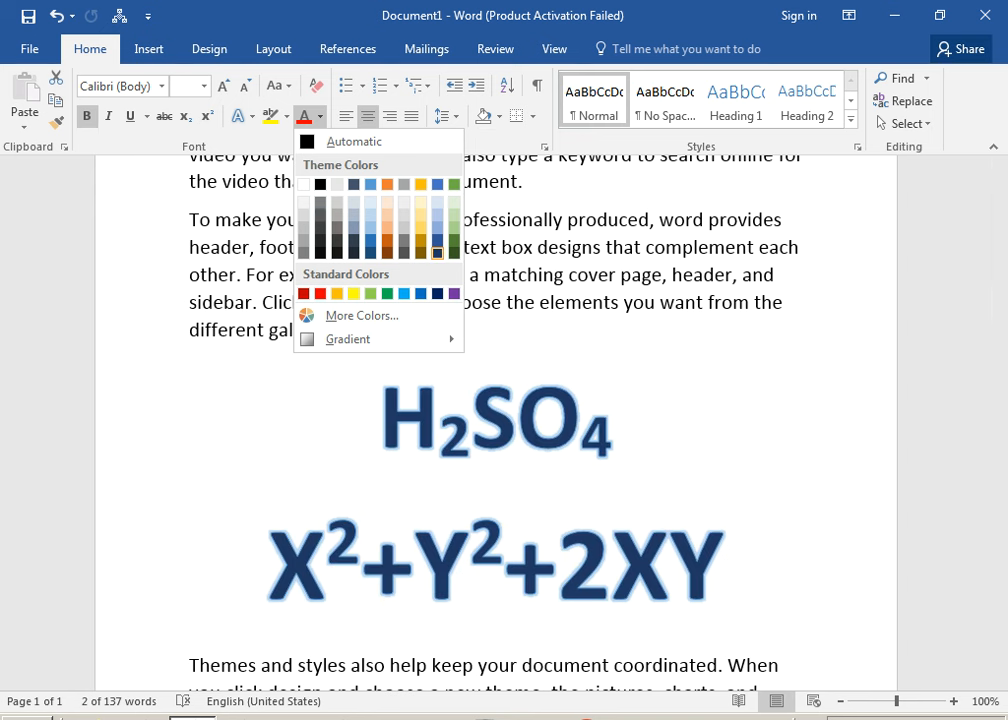
left_click(437, 253)
left_click(286, 116)
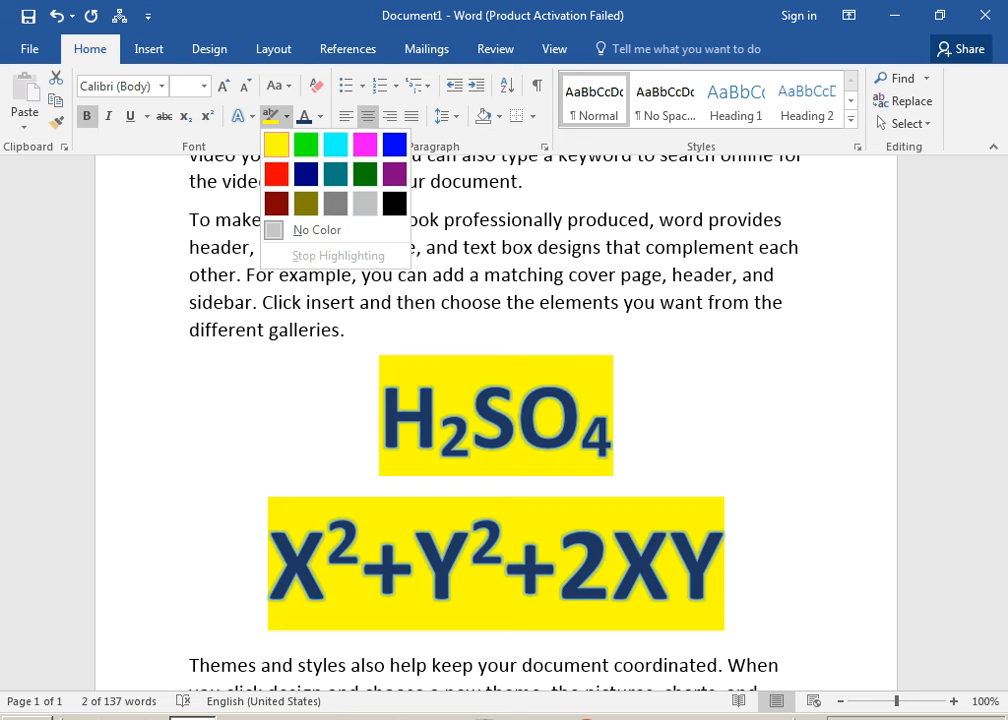
left_click(276, 144)
left_click(570, 440)
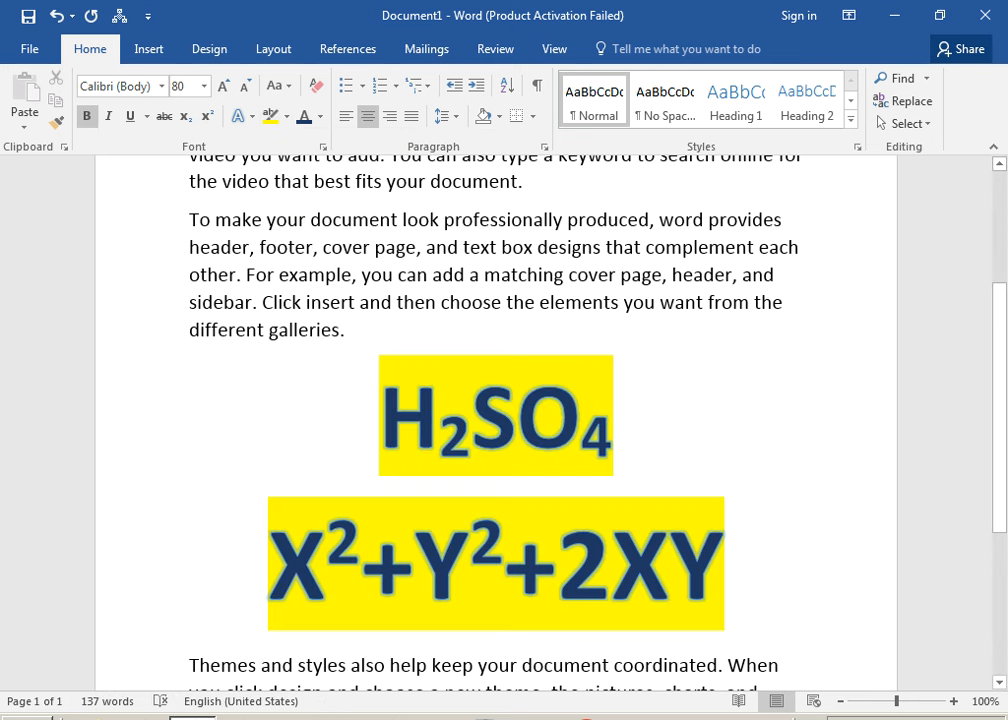
Replace the entire document content with two paragraphs of sample text generated by =RAND(2)
scroll(500, 420, "up", 3)
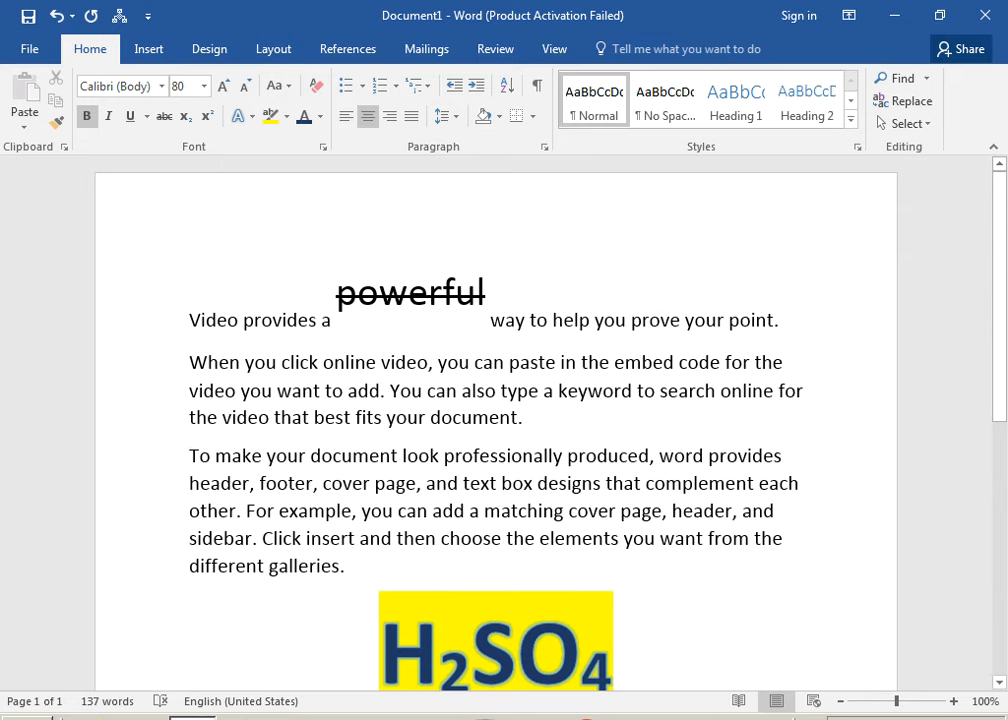
key("ctrl+a")
key("Delete")
type("=")
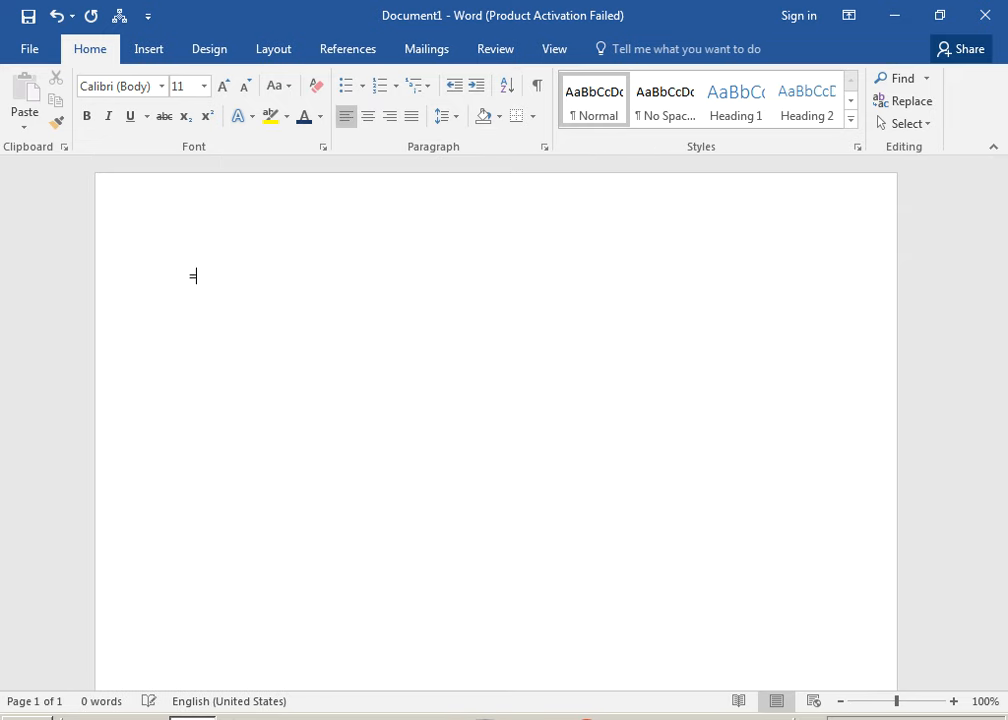
type("RAND(2)")
key("Return")
Enlarge all of the sample text to font size 18
key("ctrl+a")
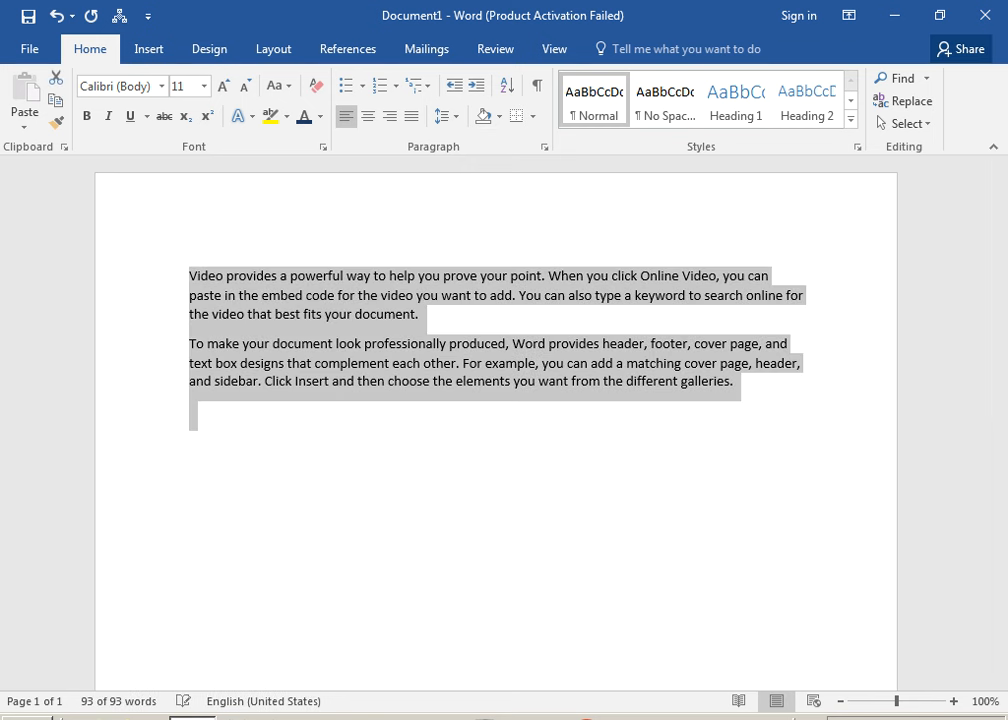
key("ctrl+shift+period")
key("ctrl+shift+period")
key("ctrl+shift+period")
key("ctrl+shift+period")
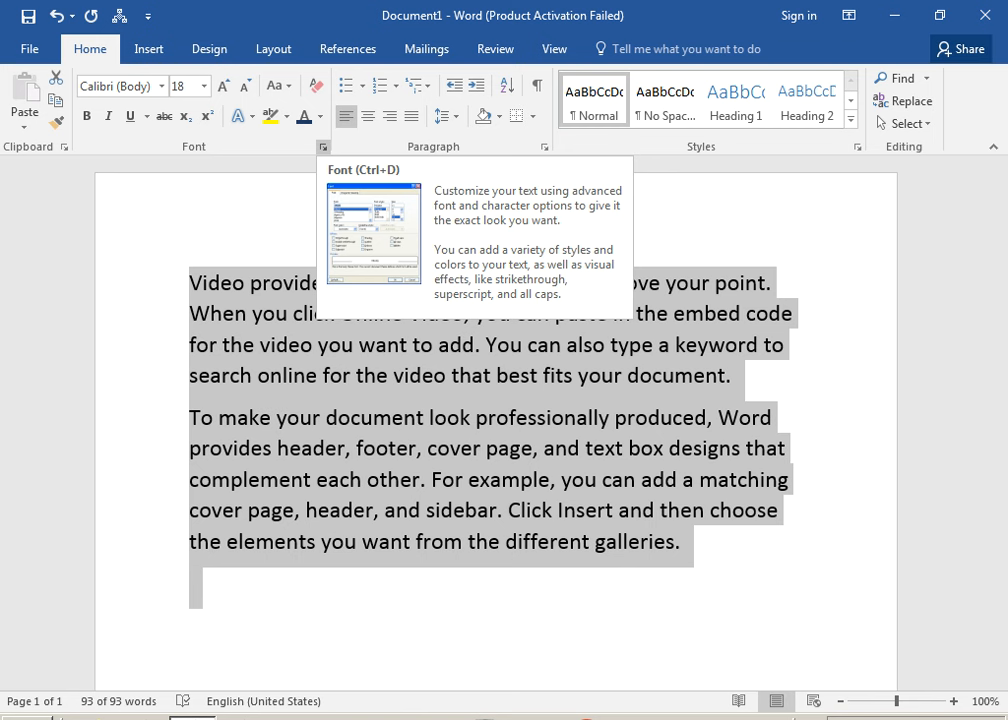
Format all the text as Agency FB, Bold Italic, size 36 through the Font dialog
left_click(323, 147)
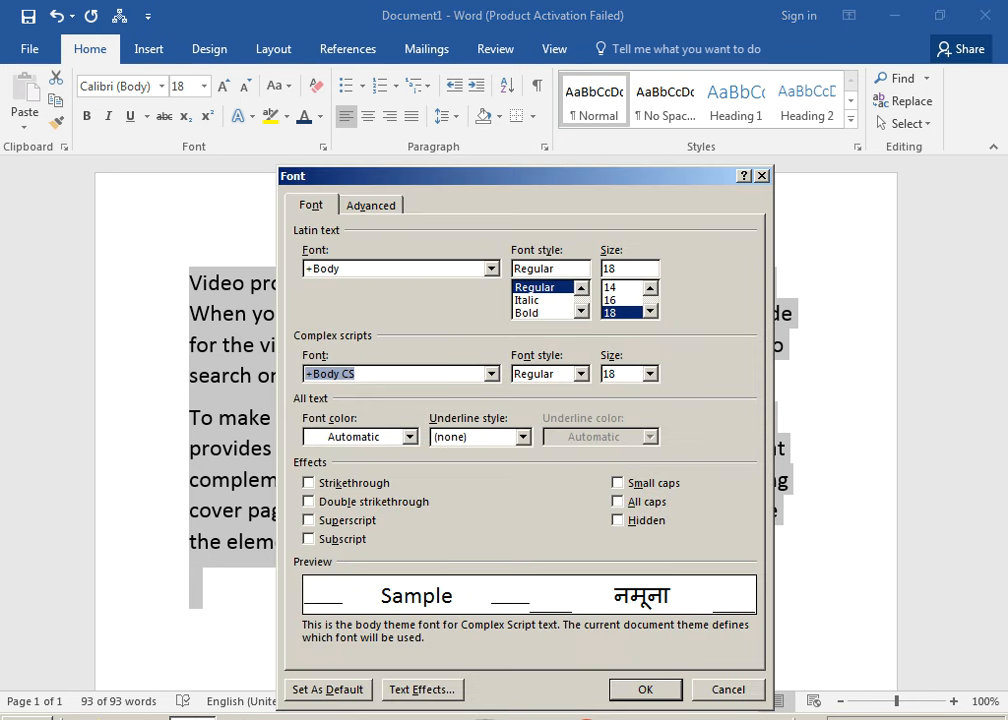
left_click_drag(500, 176, 740, 200)
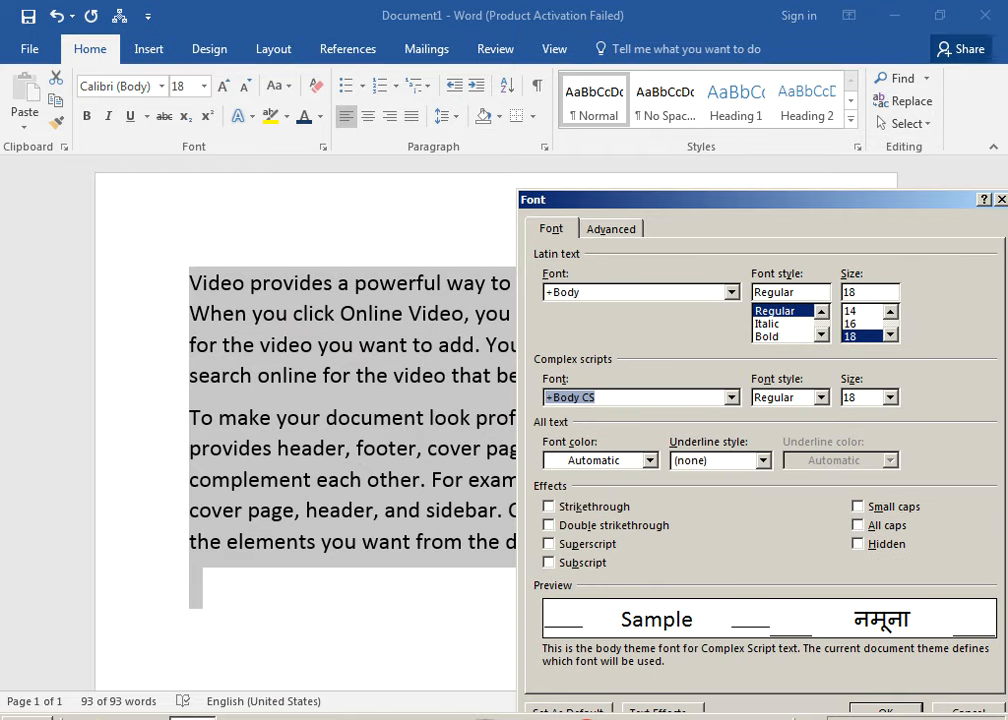
left_click(732, 292)
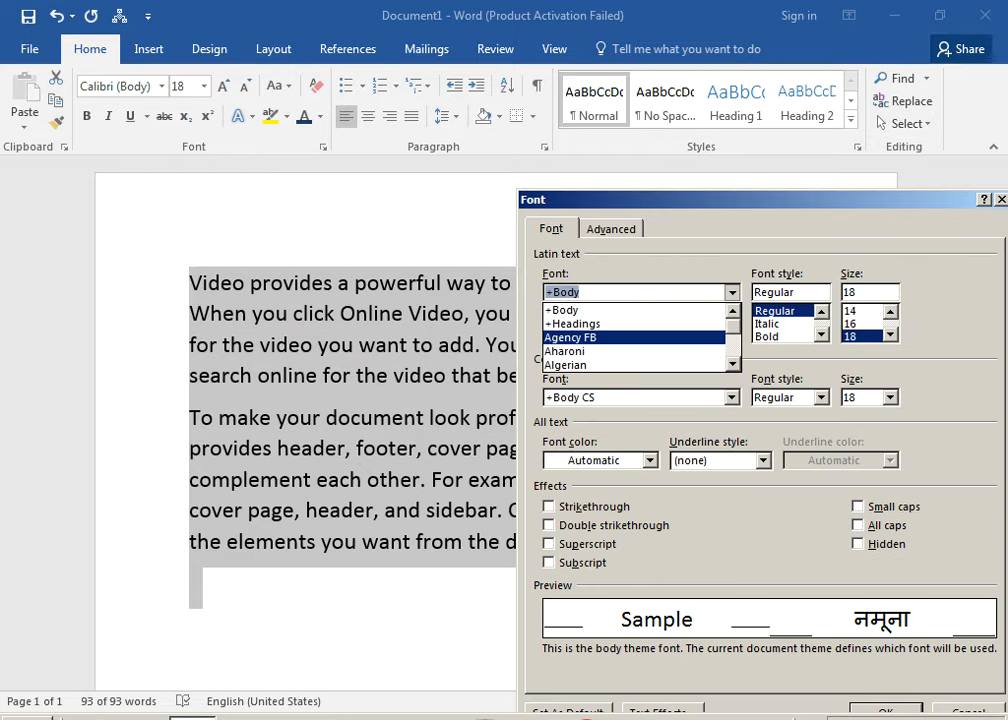
left_click(620, 336)
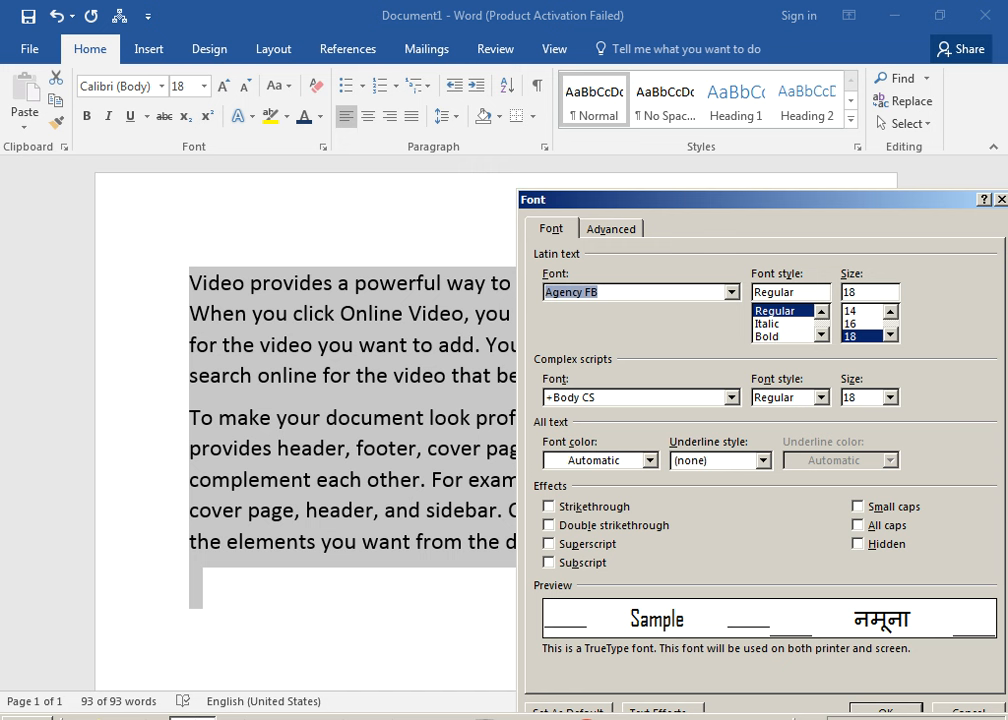
left_click(821, 335)
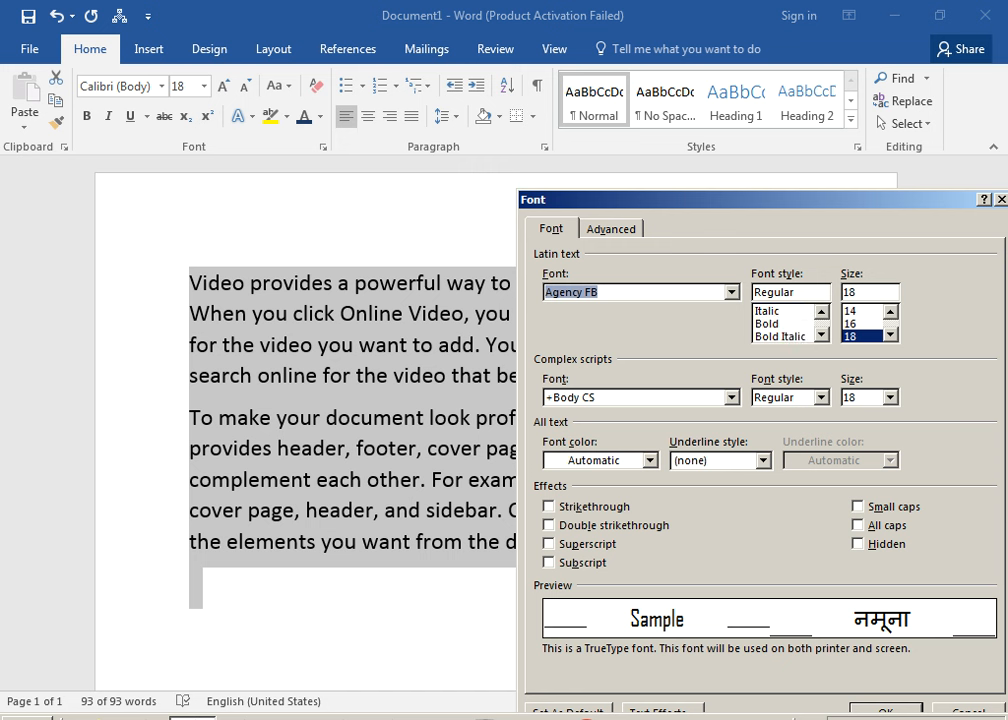
left_click(780, 336)
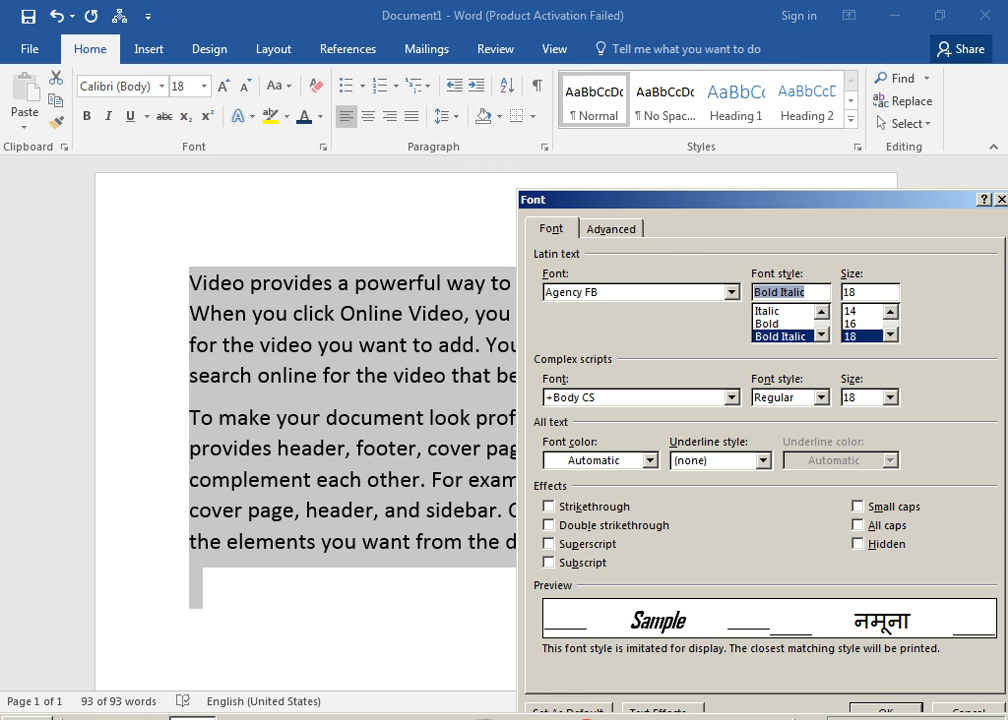
left_click(890, 336)
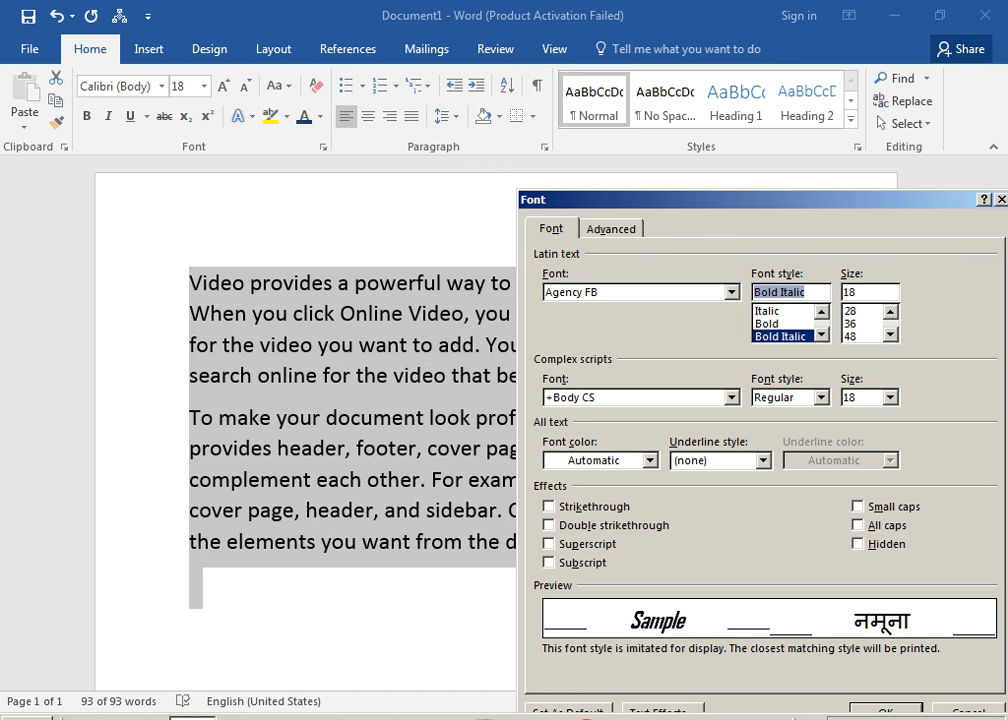
left_click(851, 324)
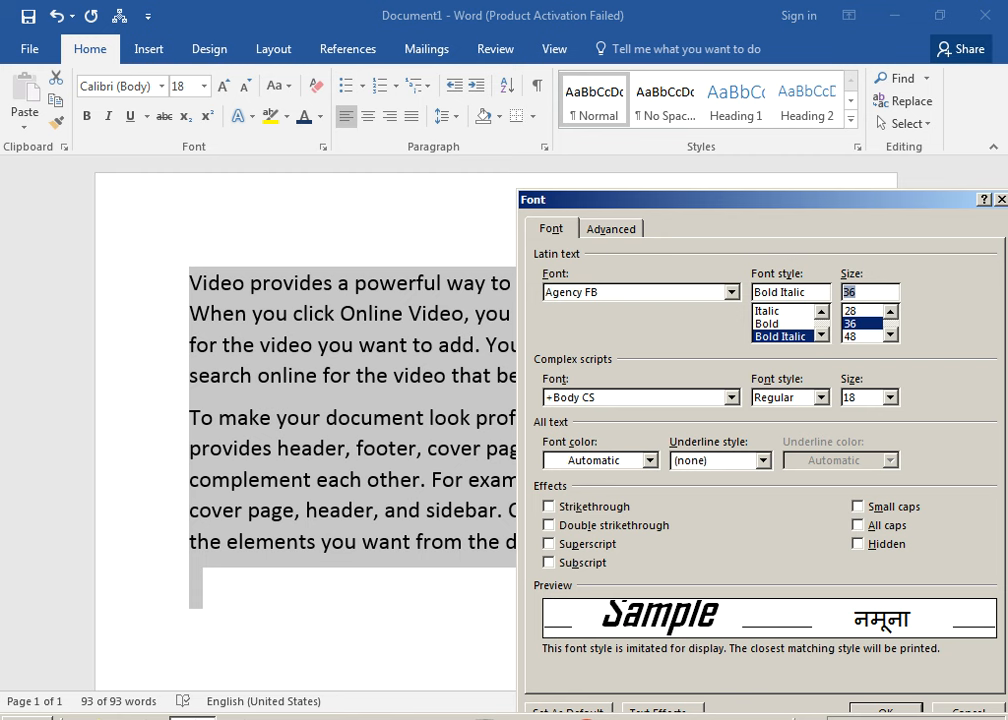
key("Return")
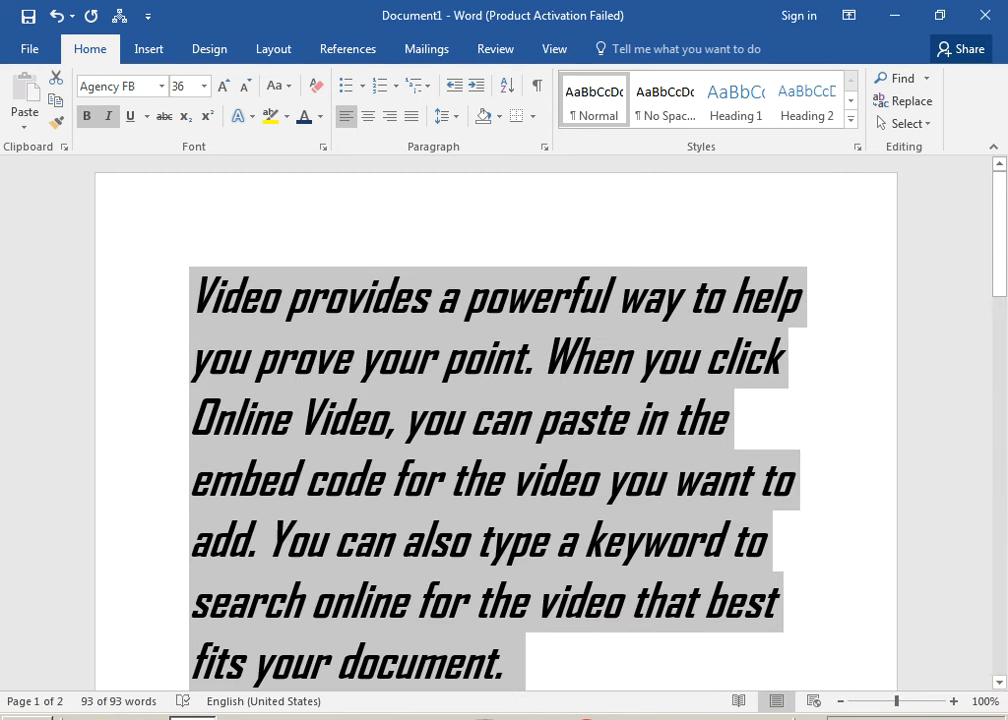
key("ctrl+d")
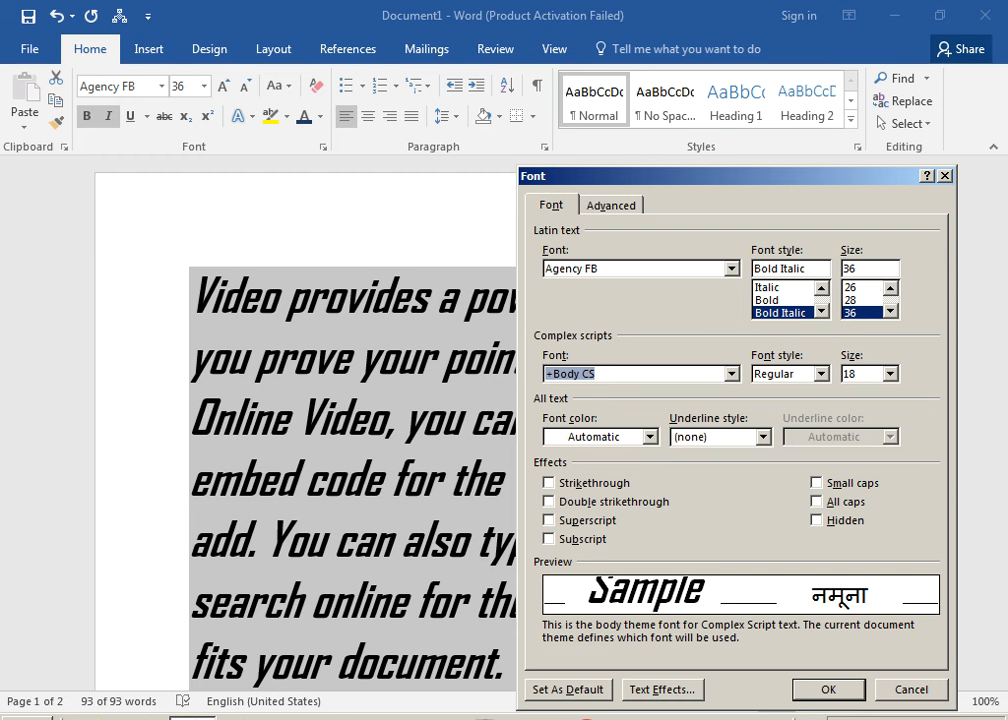
key("Return")
left_click(312, 356)
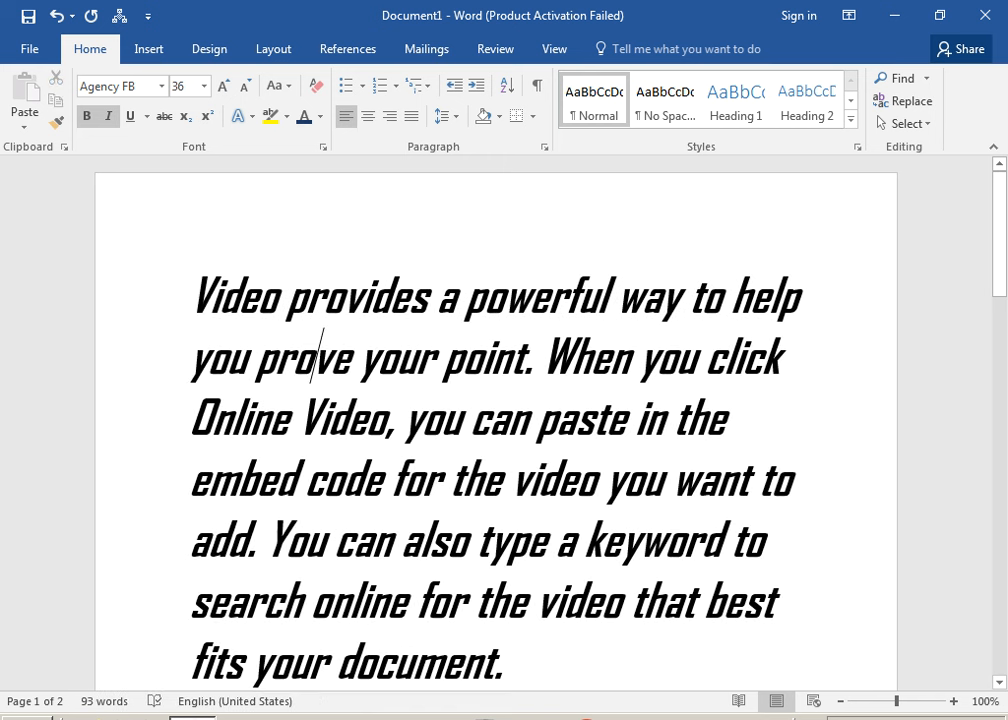
Choose the Words only underline style for the first paragraph in the Font dialog
left_click_drag(192, 298, 515, 662)
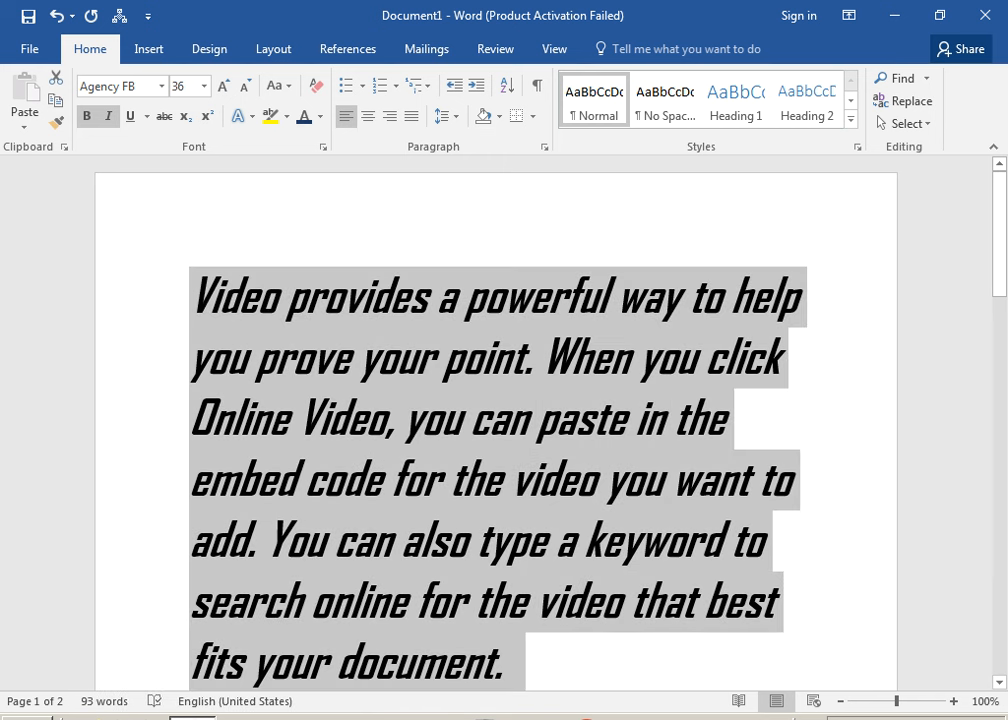
scroll(515, 640, "down", 1)
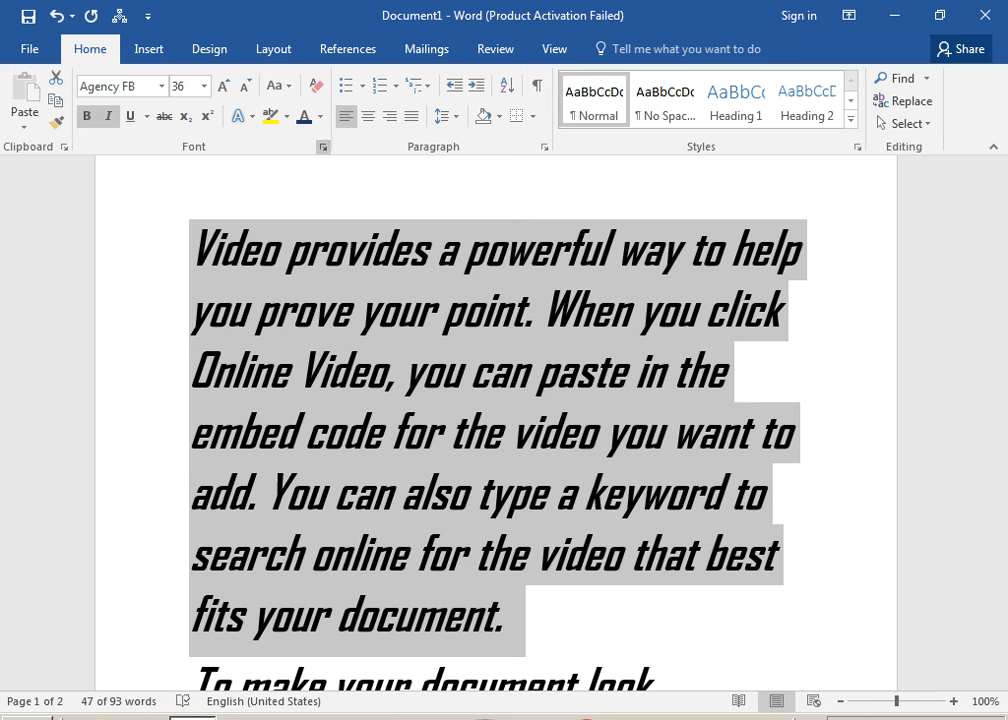
key("ctrl+d")
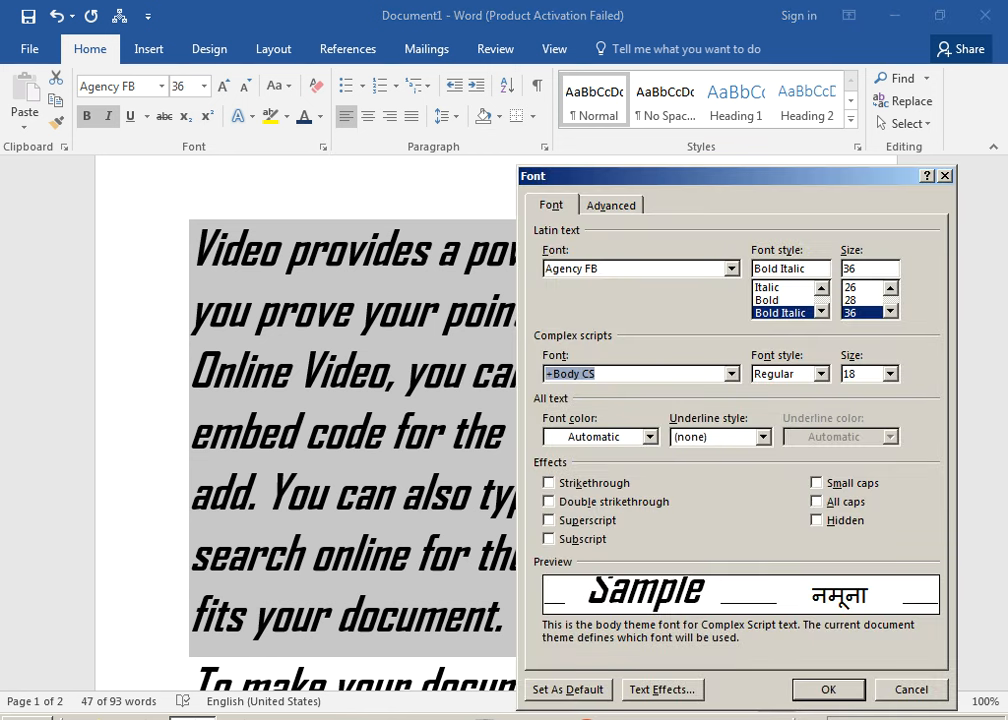
left_click(763, 437)
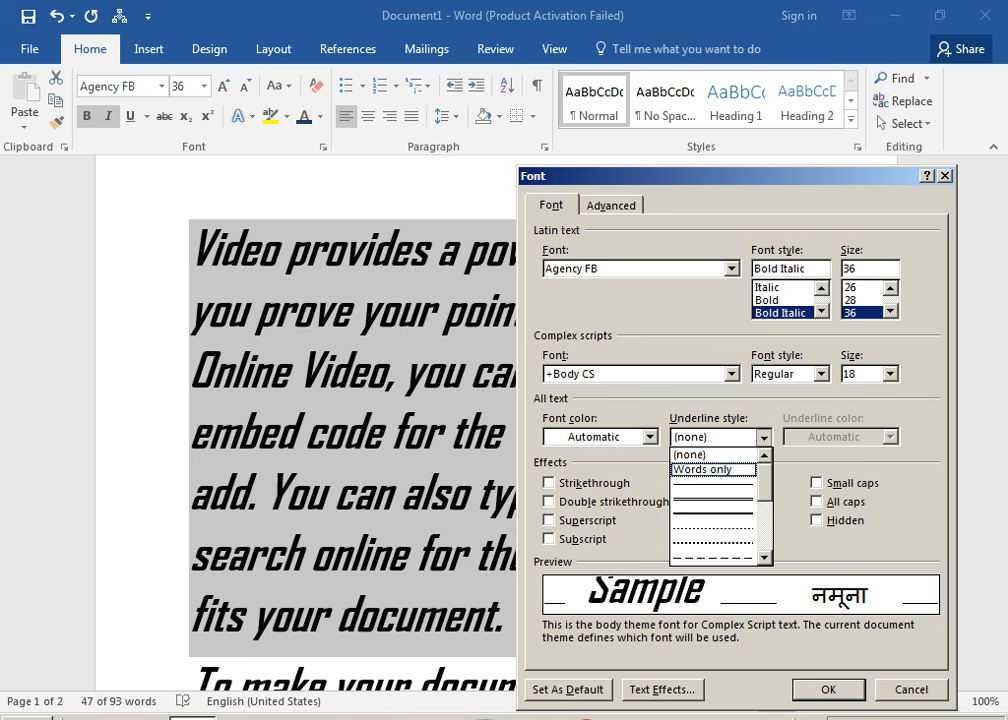
key("Return")
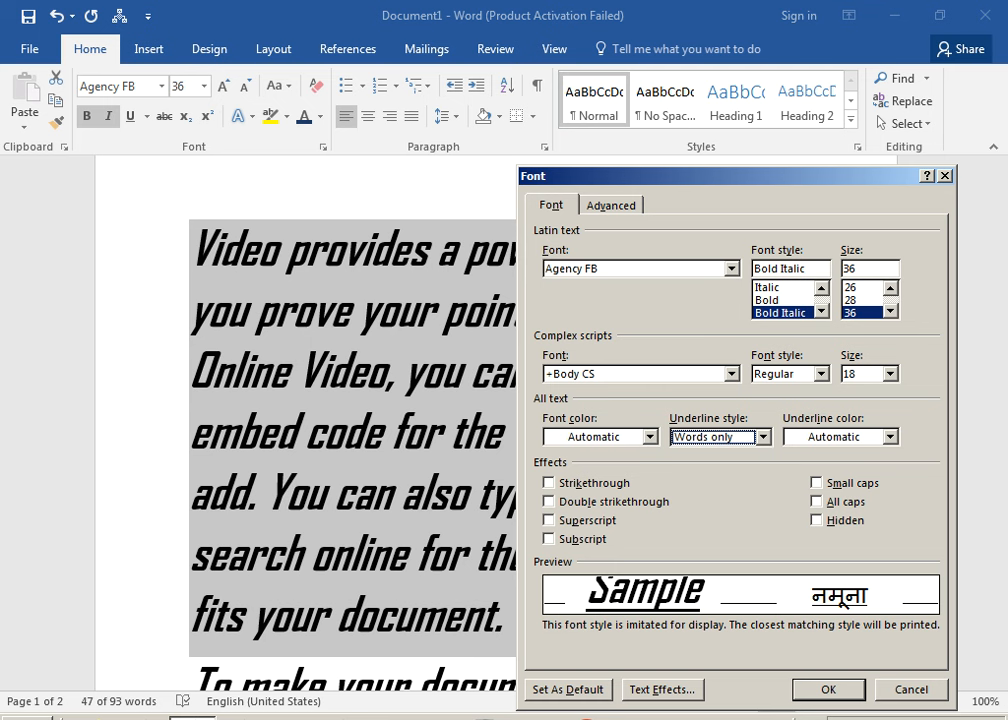
Try red as the underline color, switch it to green and apply the underline to the first paragraph
left_click(890, 437)
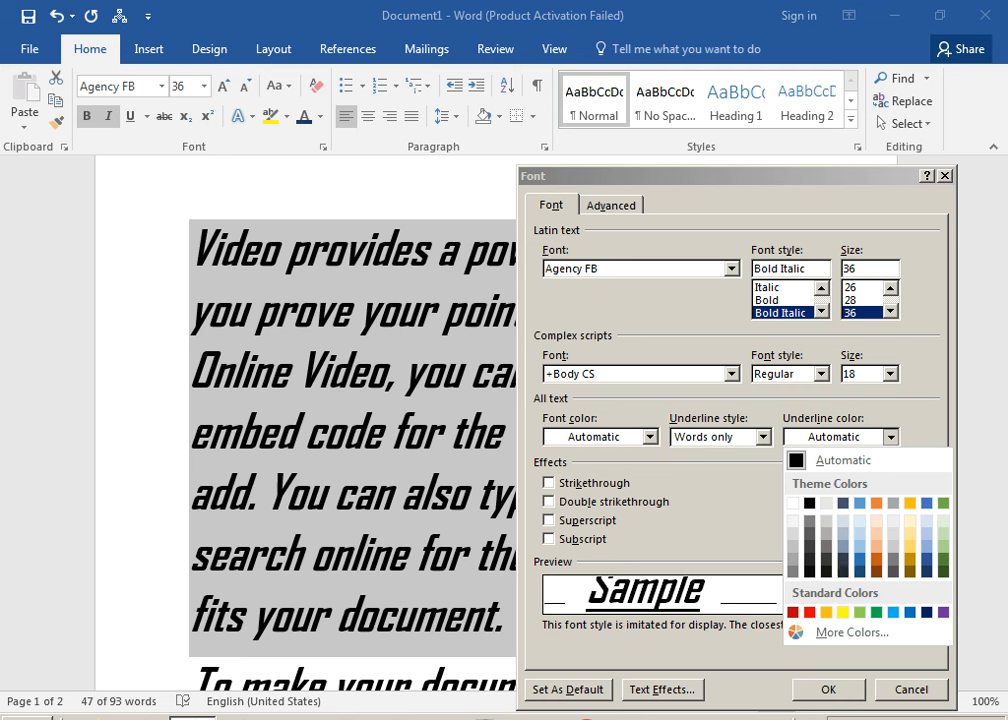
left_click(810, 612)
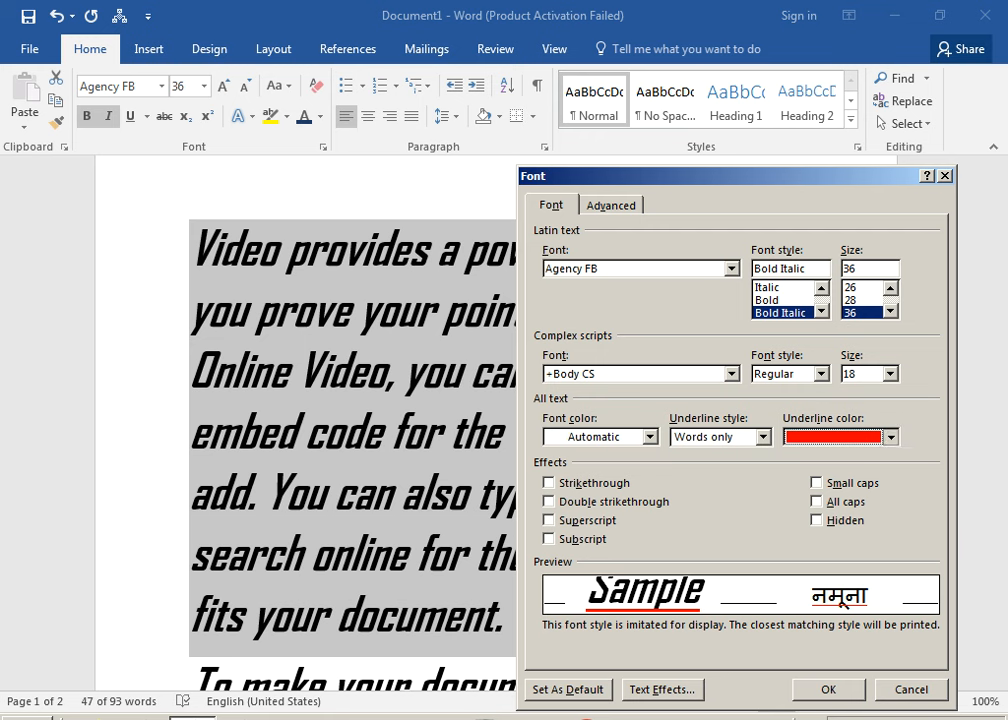
left_click(889, 436)
left_click(874, 612)
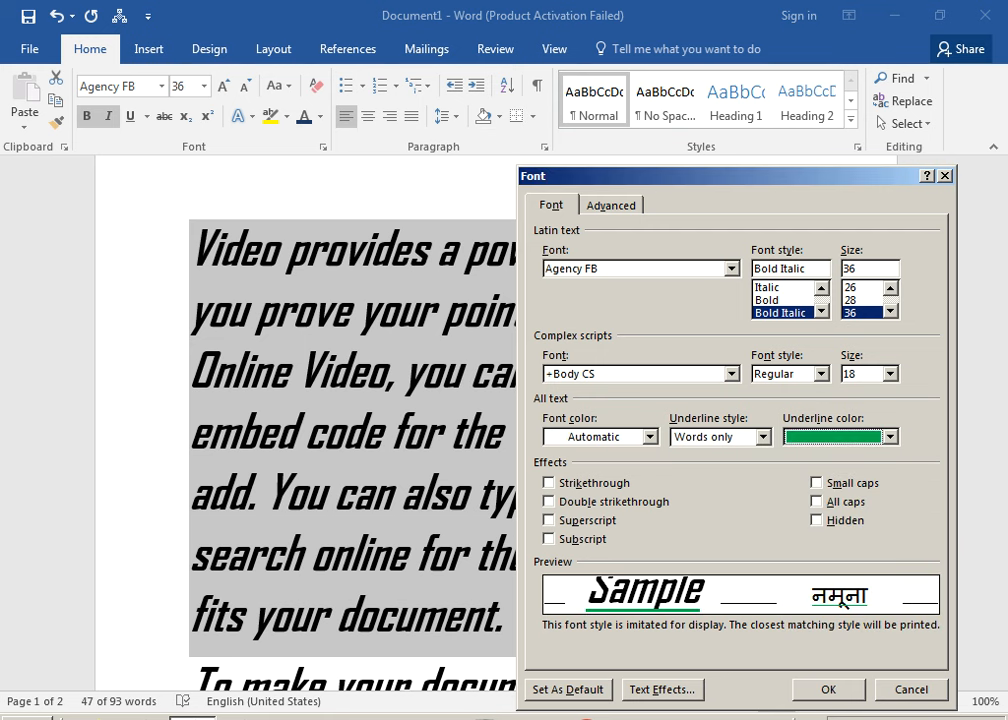
key("Return")
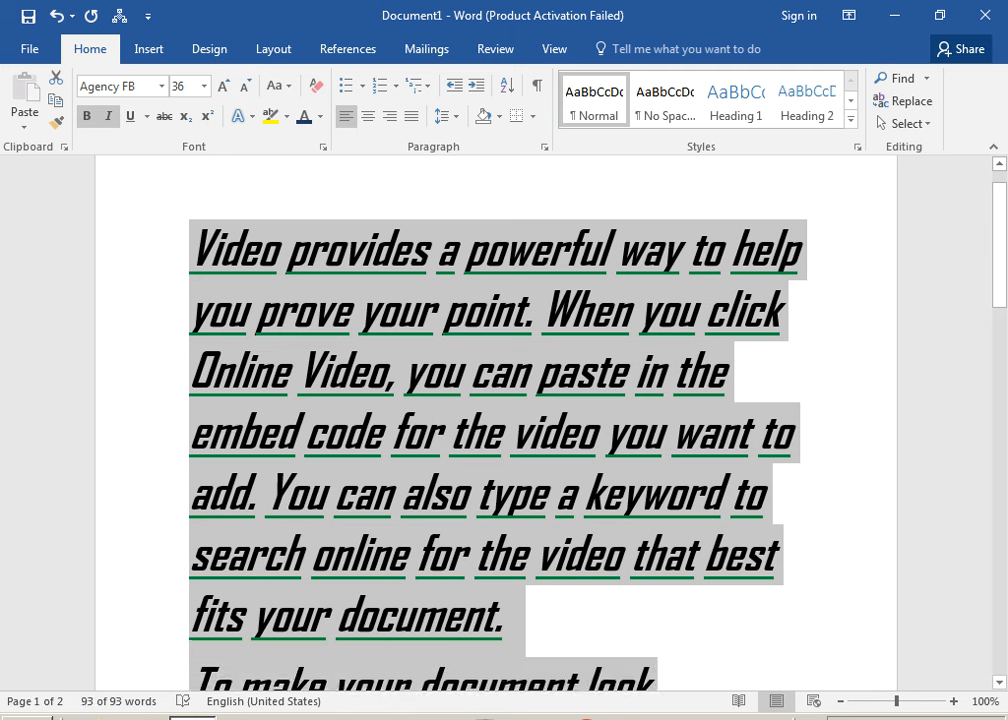
Reduce the whole document's text to font size 22 and change its font to Calibri
key("ctrl+a")
left_click(243, 86)
left_click(243, 86)
left_click(243, 86)
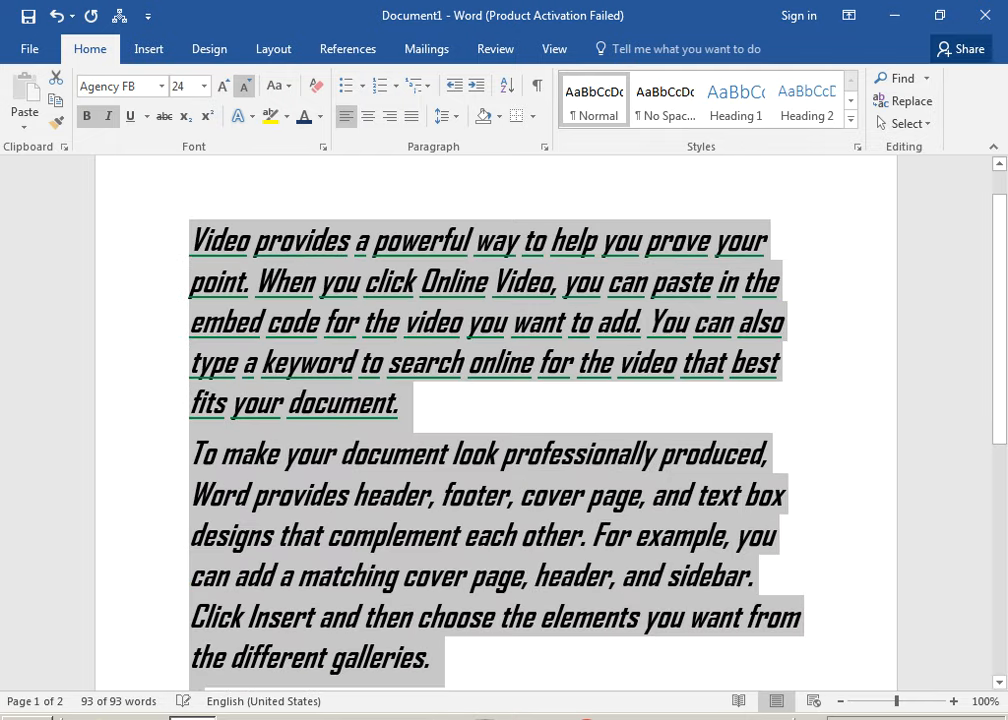
left_click(243, 86)
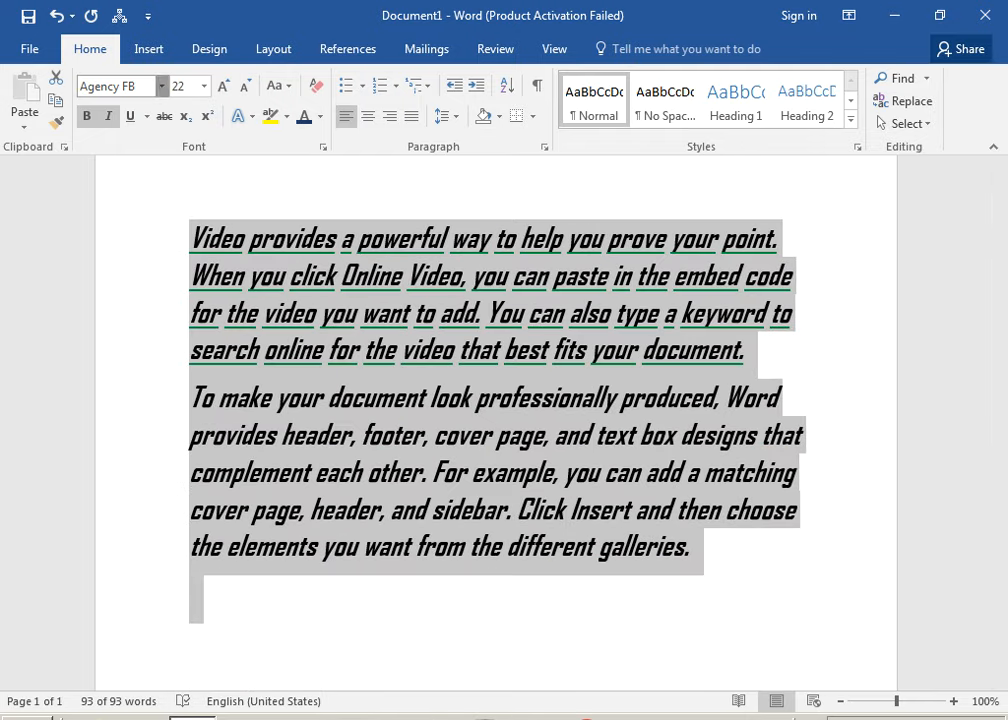
left_click(161, 87)
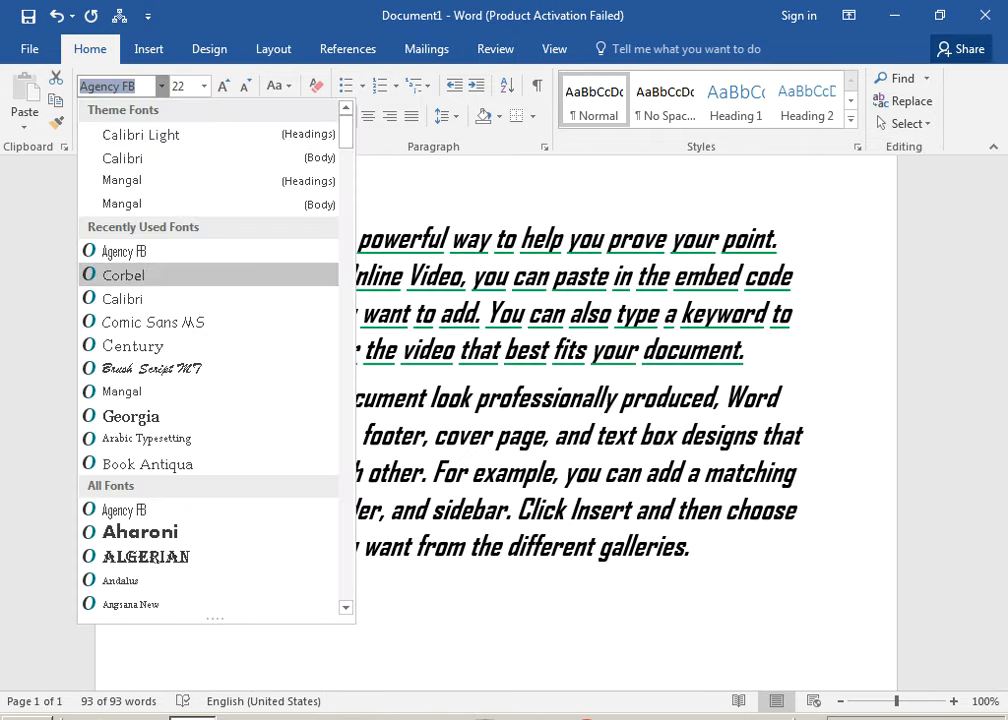
left_click(122, 298)
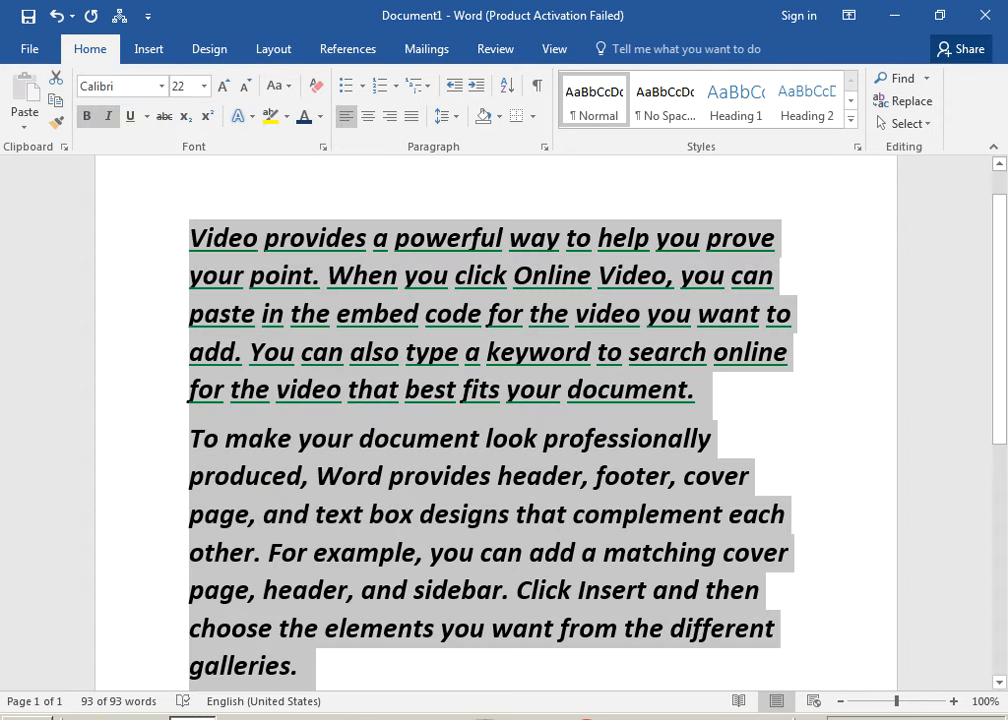
Try the Strikethrough effect and switch to Double strikethrough for all the document's text through the Font dialog
left_click(718, 438)
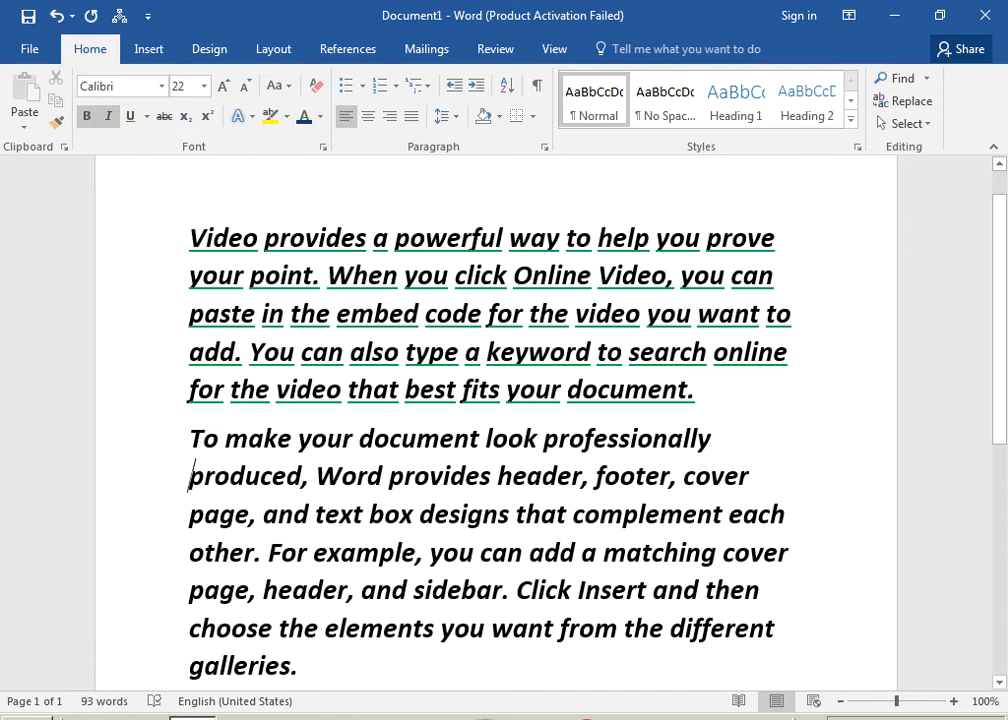
key("ctrl+a")
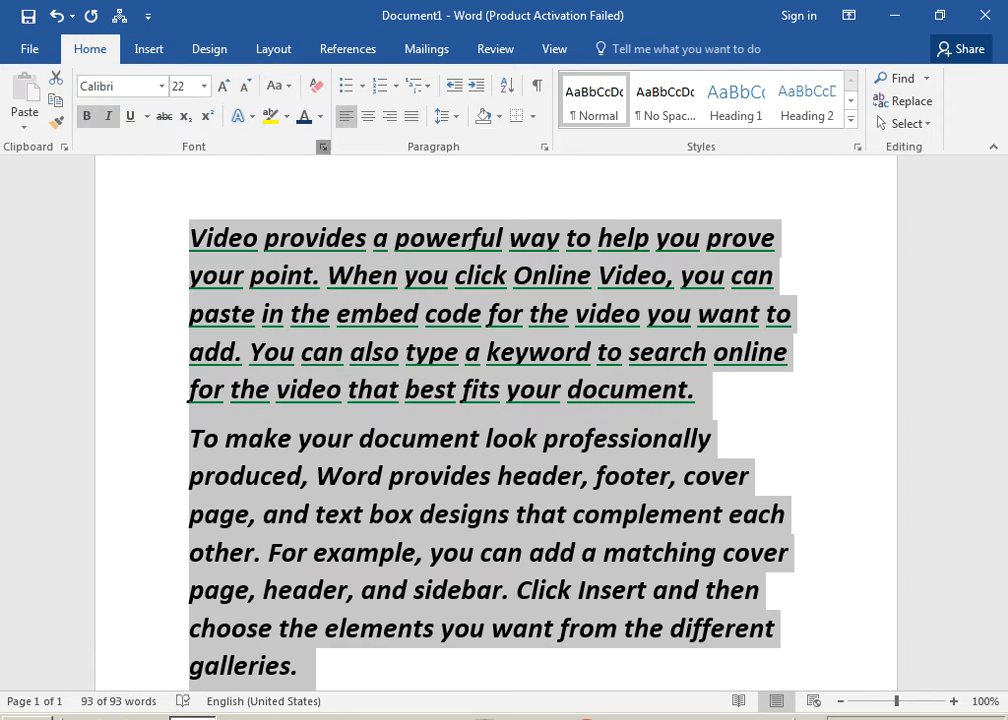
key("ctrl+d")
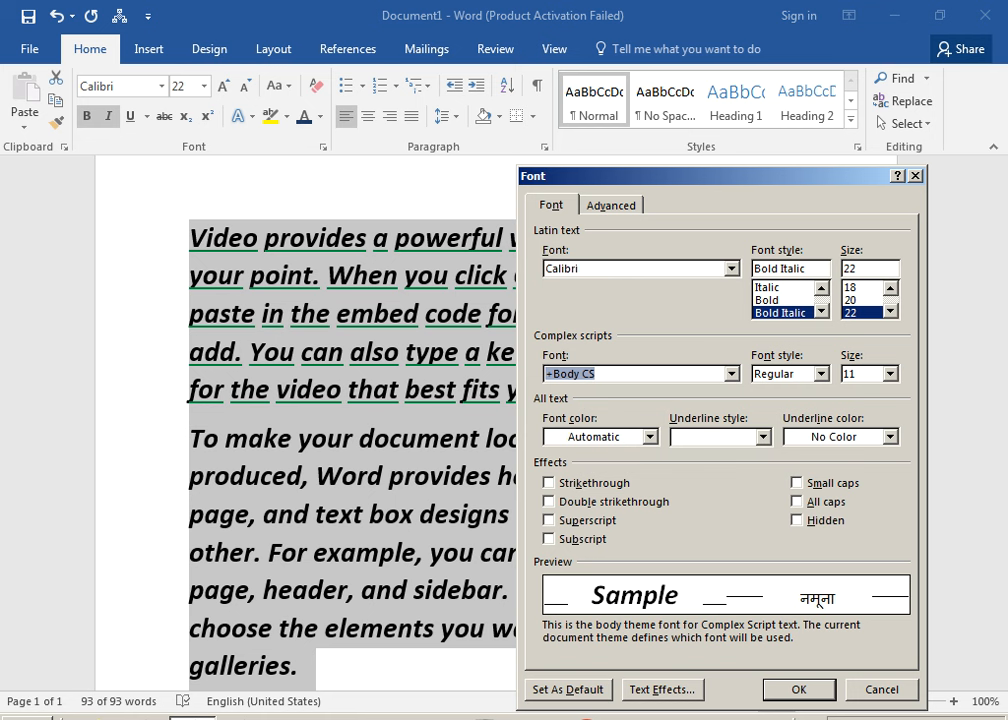
key("alt+k")
key("alt+k")
key("alt+k")
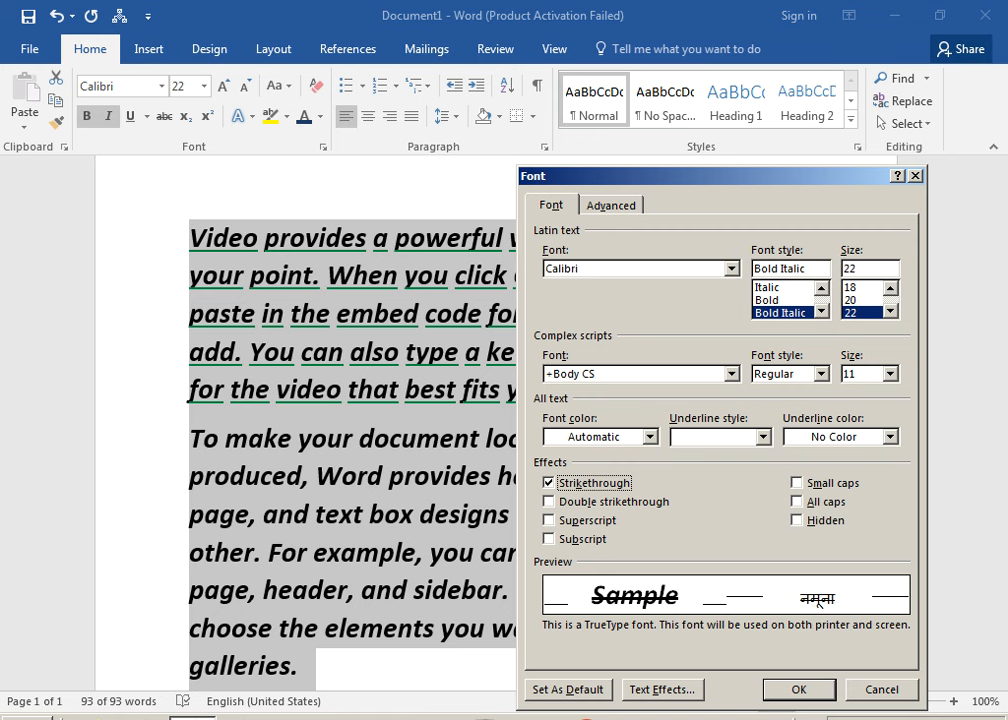
key("alt+l")
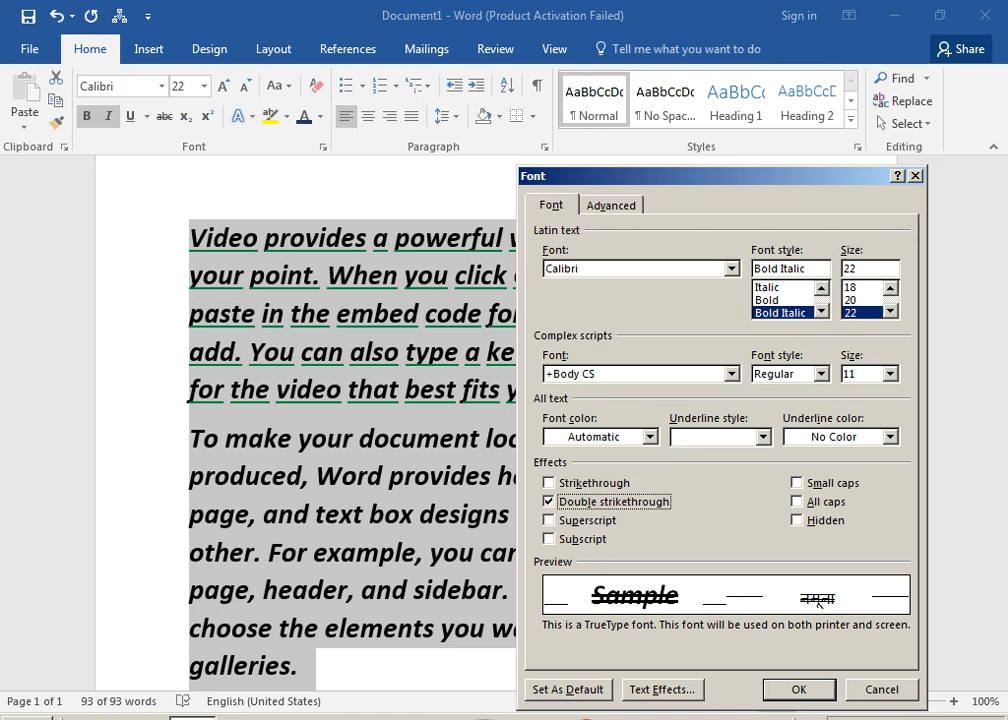
key("Return")
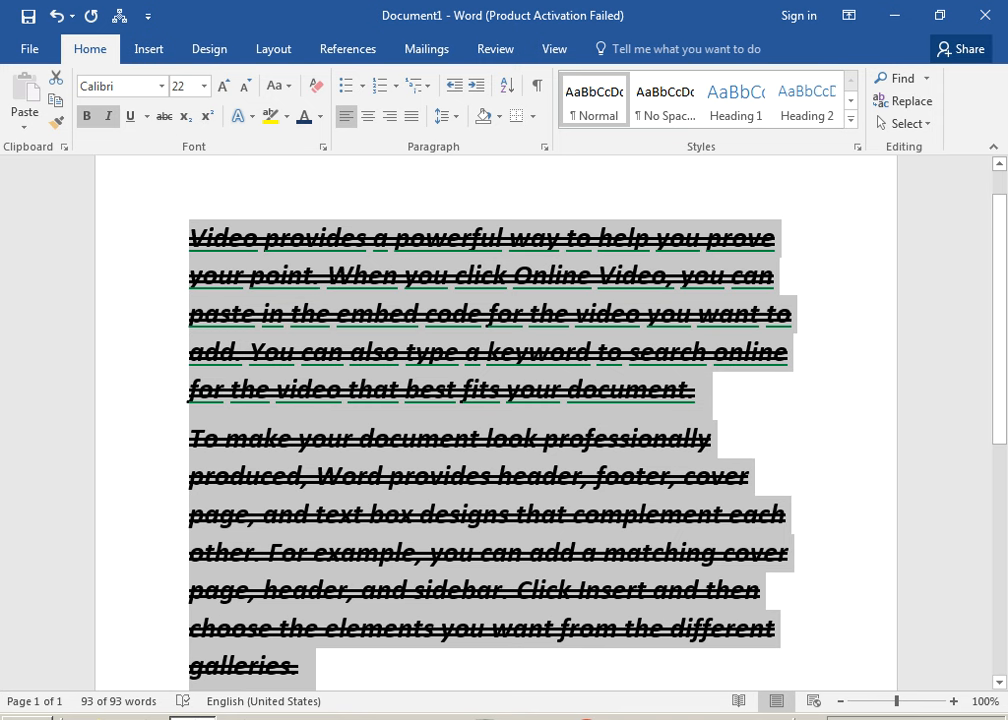
Remove the double strikethrough from all the document's text
key("ctrl+d")
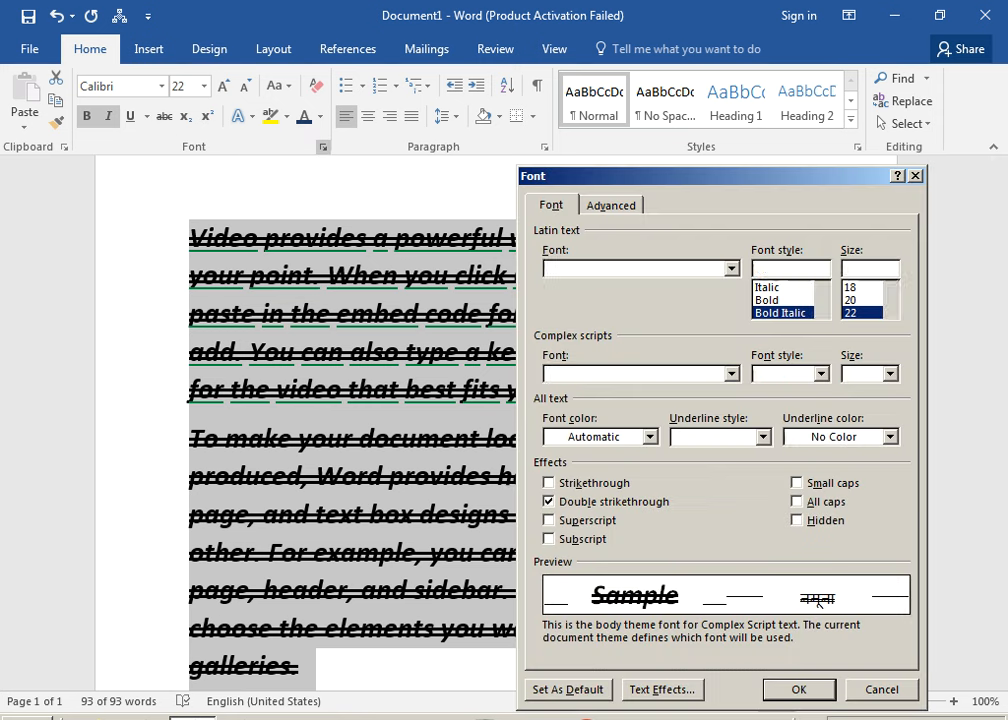
key("alt+l")
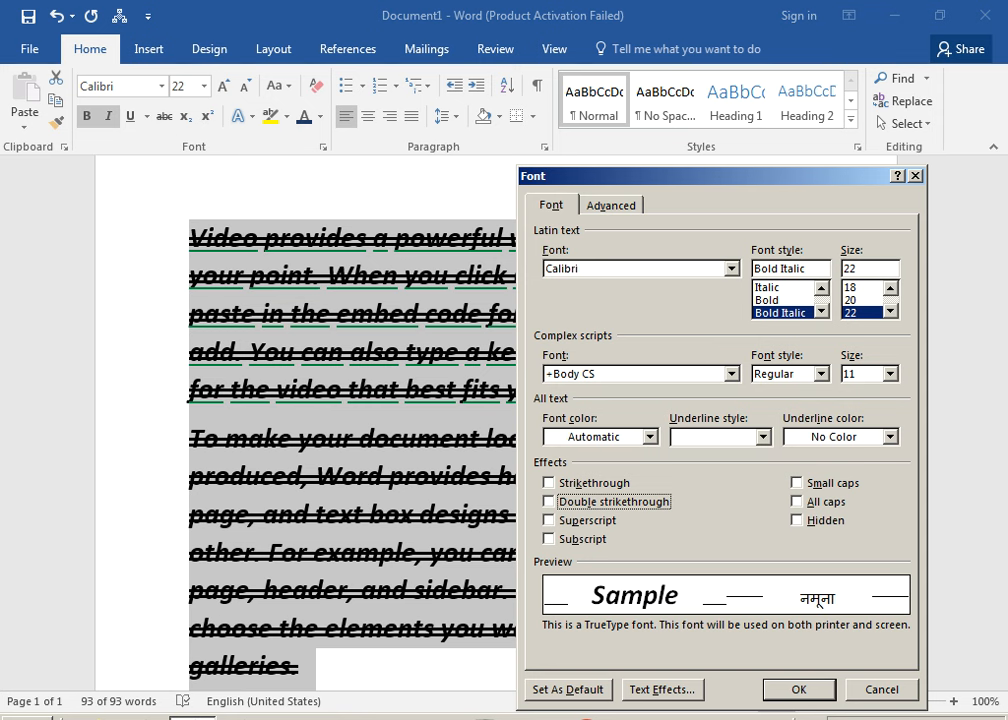
key("Return")
Select the second paragraph and try the Superscript and Subscript effects in the Font dialog, leaving both switched off
left_click(387, 352)
left_click_drag(190, 438, 318, 667)
scroll(318, 667, "down", 2)
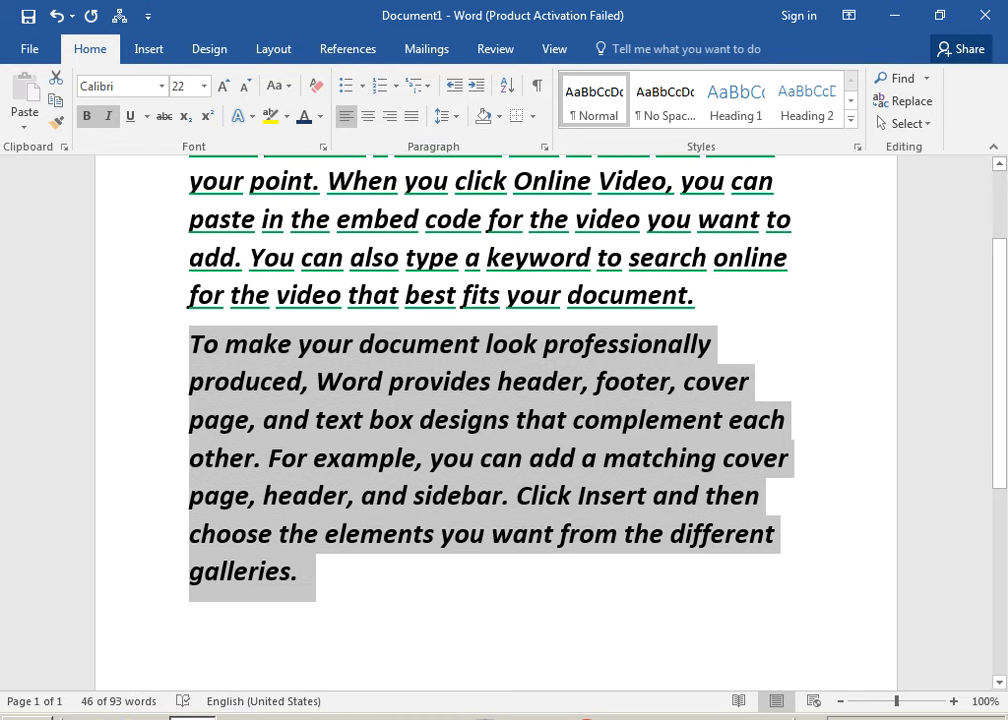
scroll(470, 300, "down", 1)
key("ctrl+d")
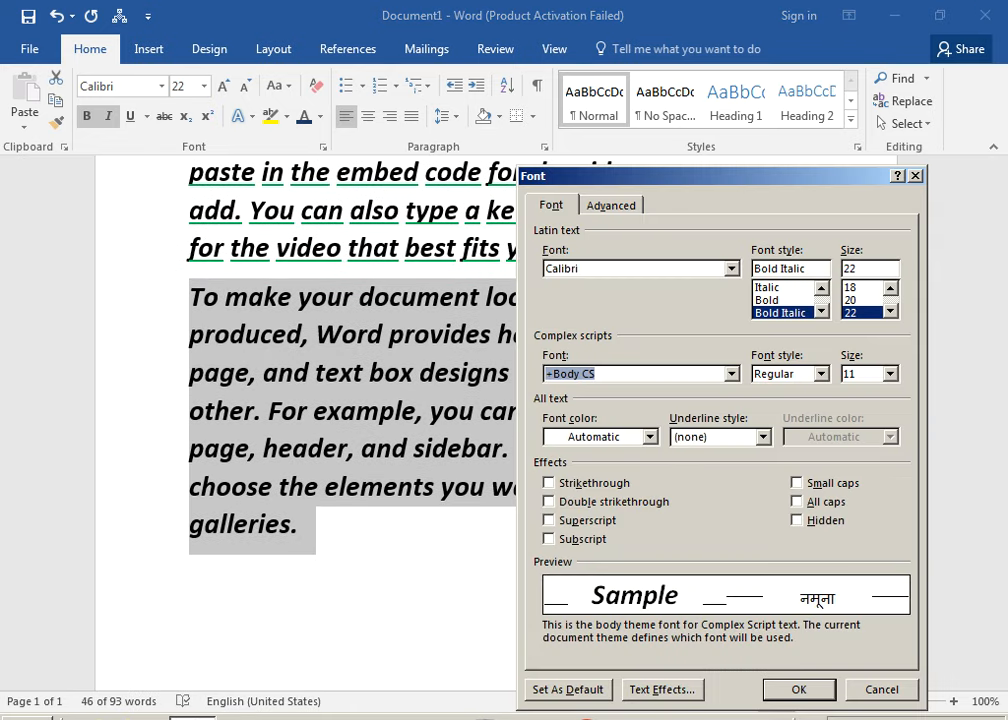
key("alt+p")
key("space")
key("Tab")
key("space")
key("space")
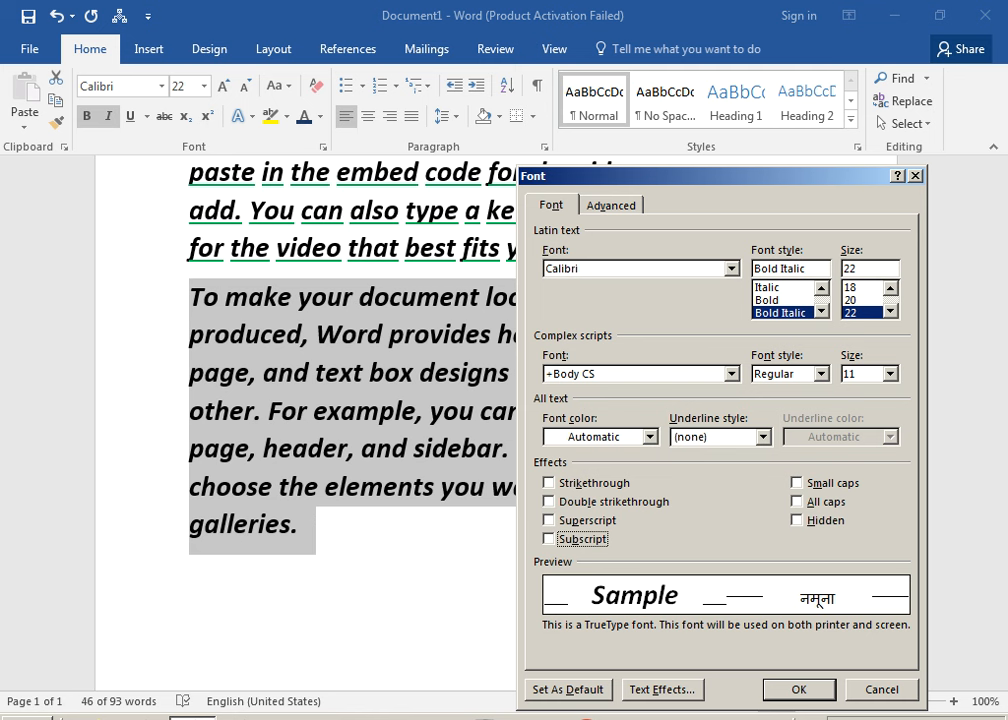
Try Small caps for the second paragraph, switch to All caps and apply it
key("alt+m")
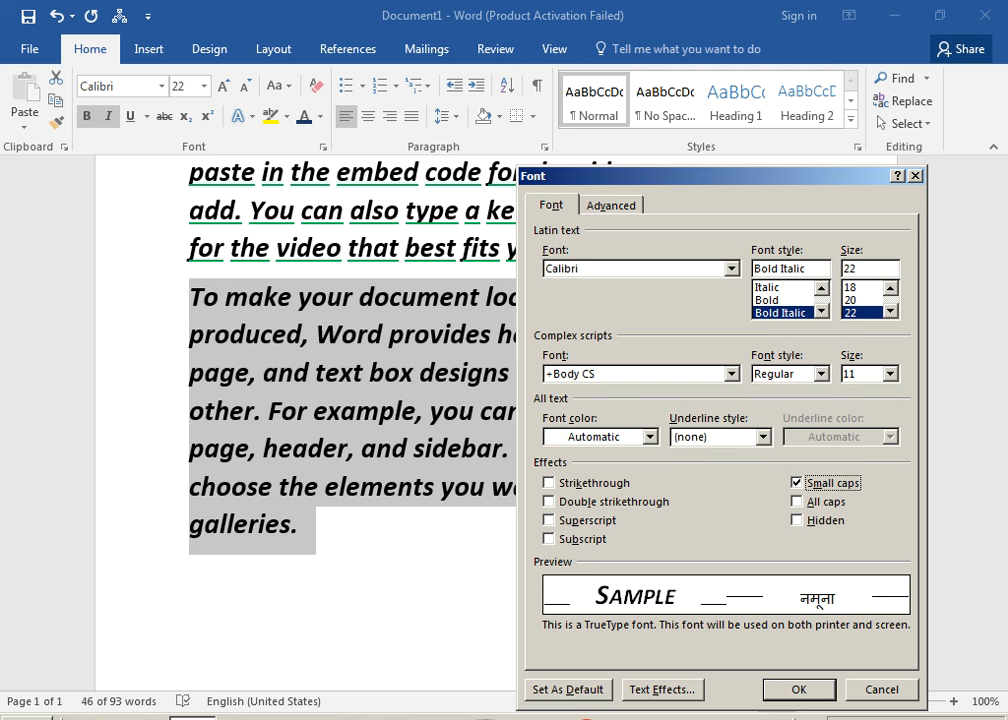
left_click(822, 502)
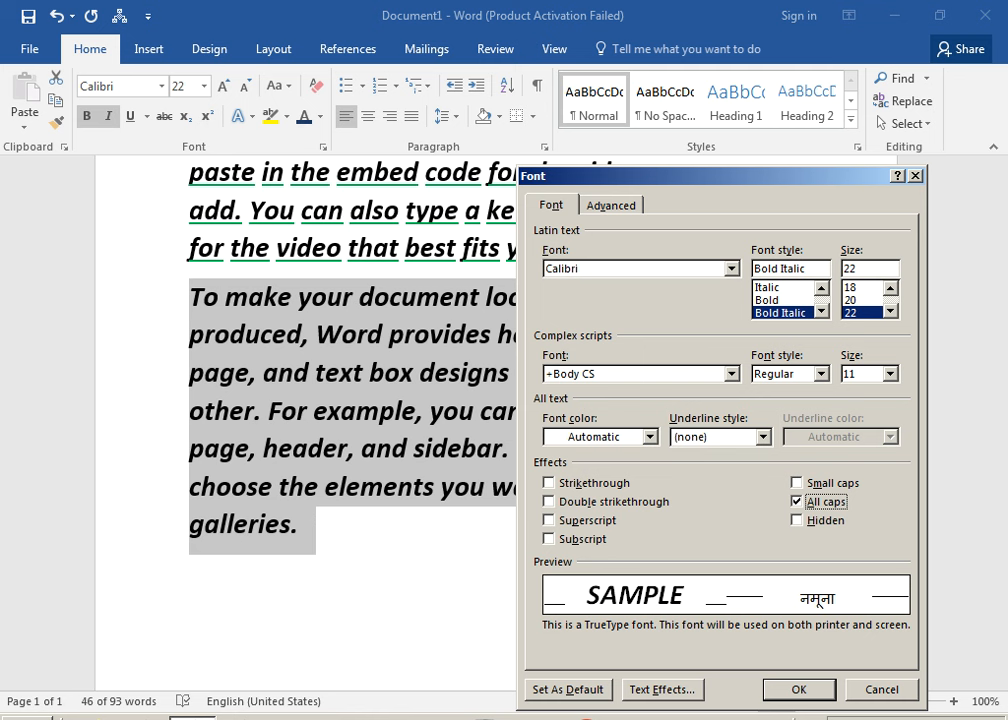
left_click(822, 502)
left_click(822, 502)
left_click(822, 502)
left_click(822, 502)
key("Return")
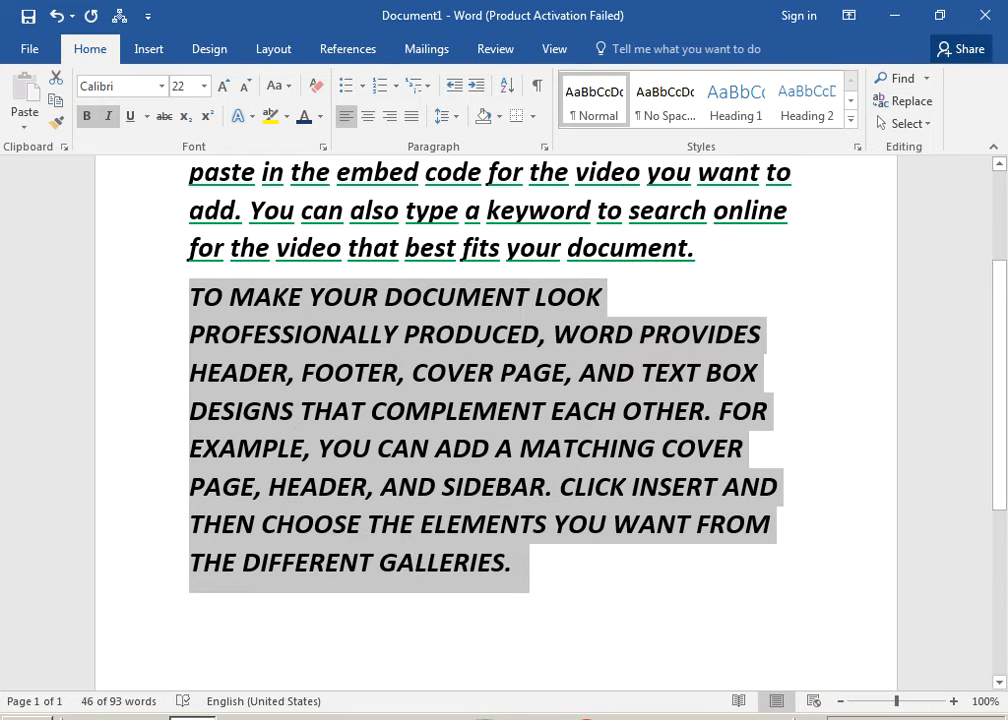
Change the second paragraph's effect to Small caps through the Font dialog
key("ctrl+d")
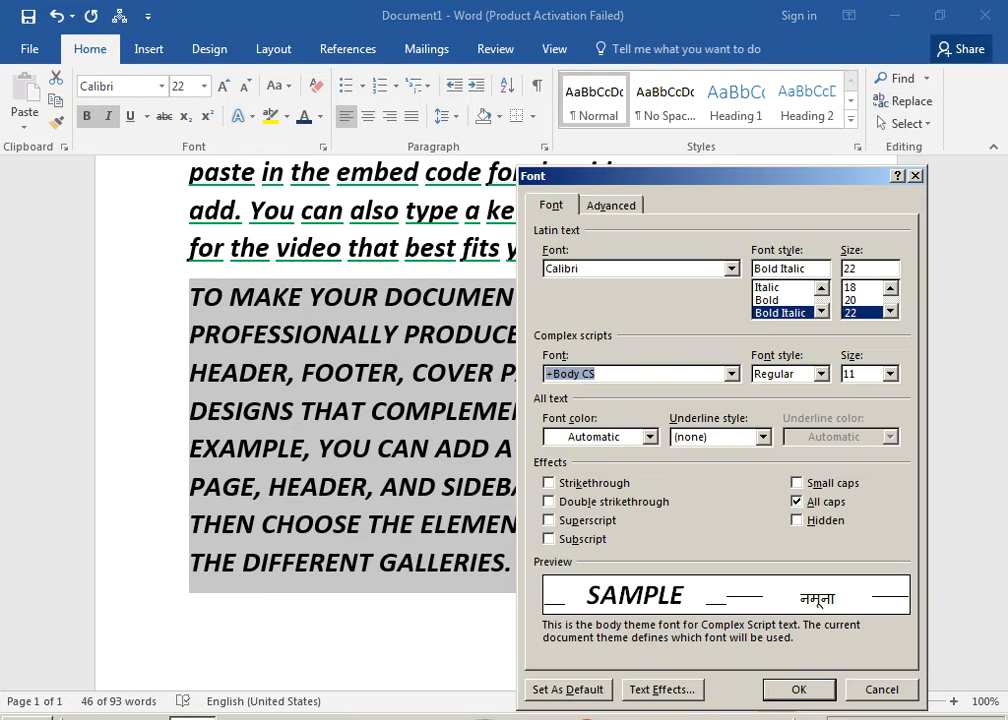
key("alt+m")
key("Return")
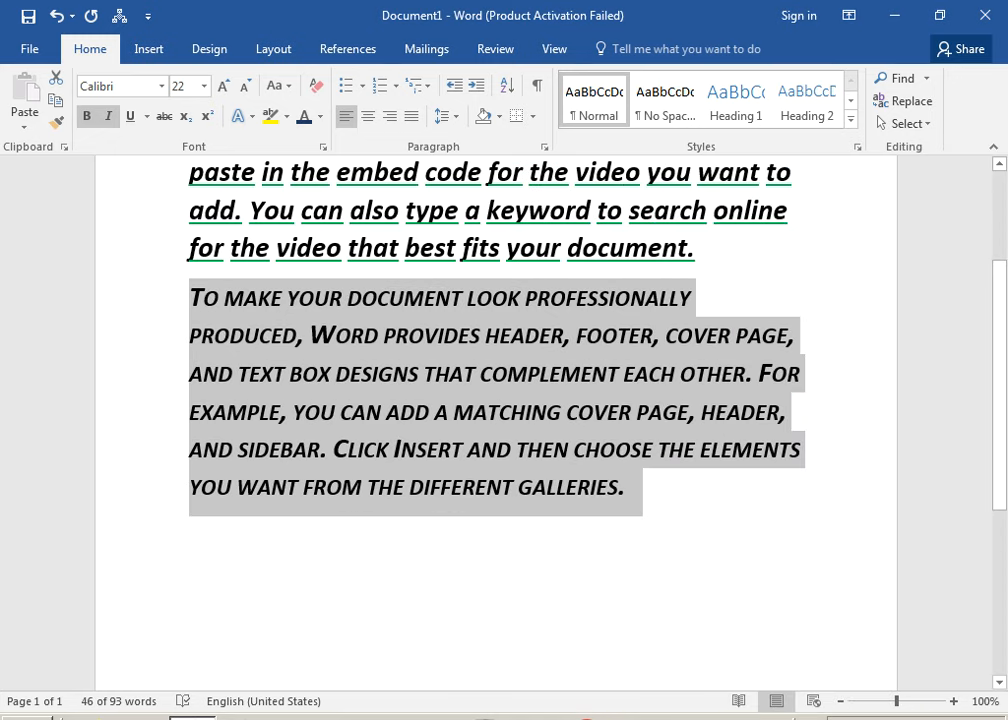
Apply the Hidden effect to the whole document's text and clear its Small caps effect
scroll(496, 420, "up", 3)
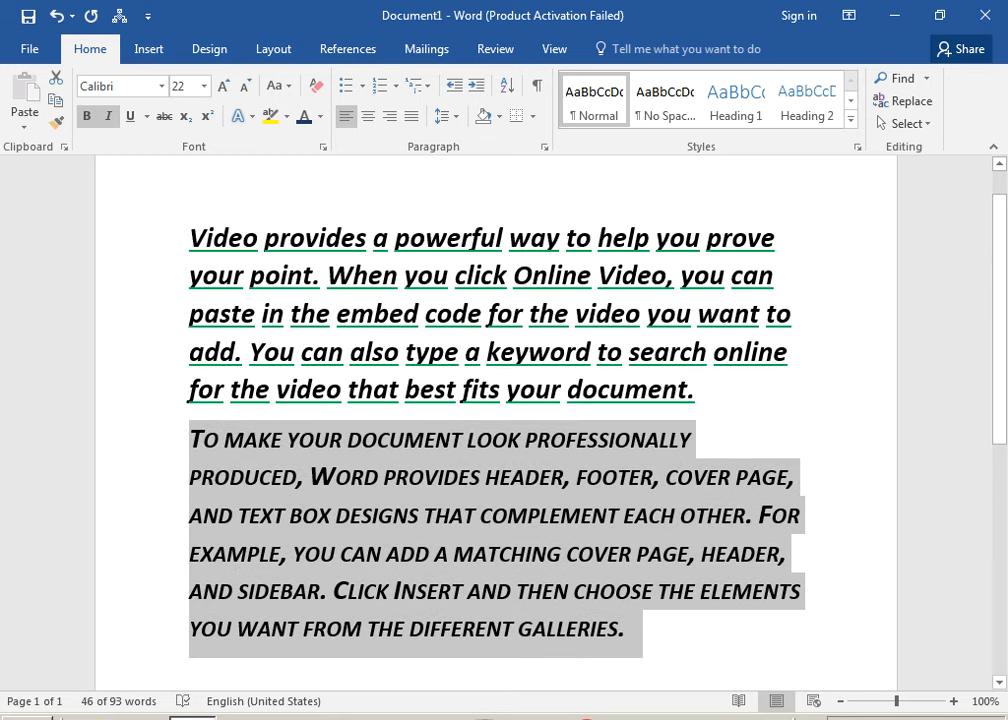
key("ctrl+a")
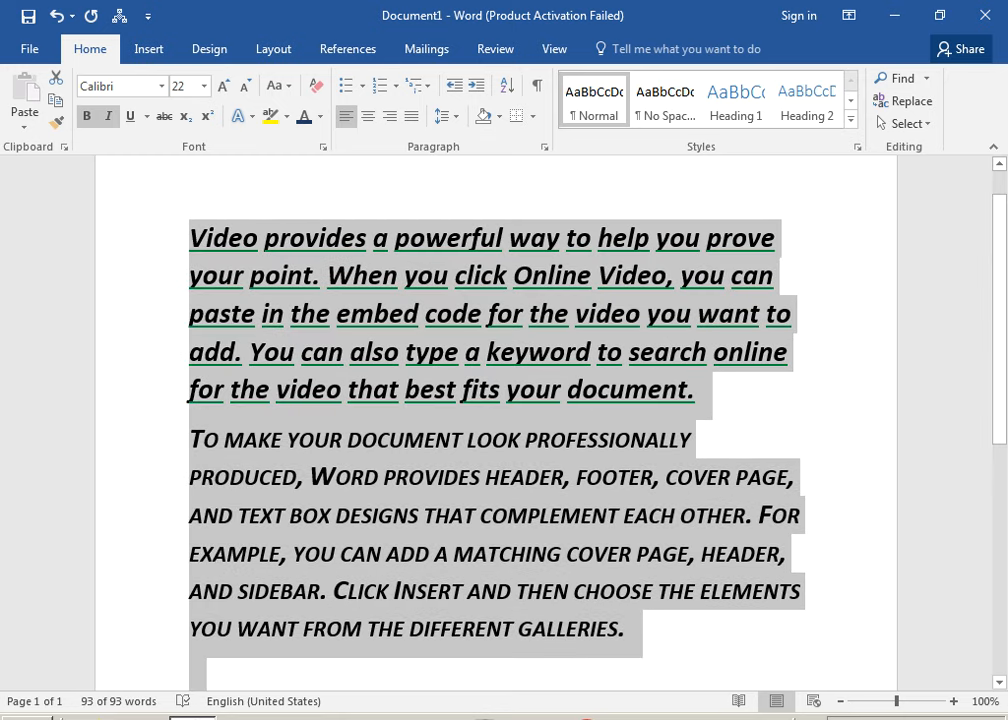
key("ctrl+d")
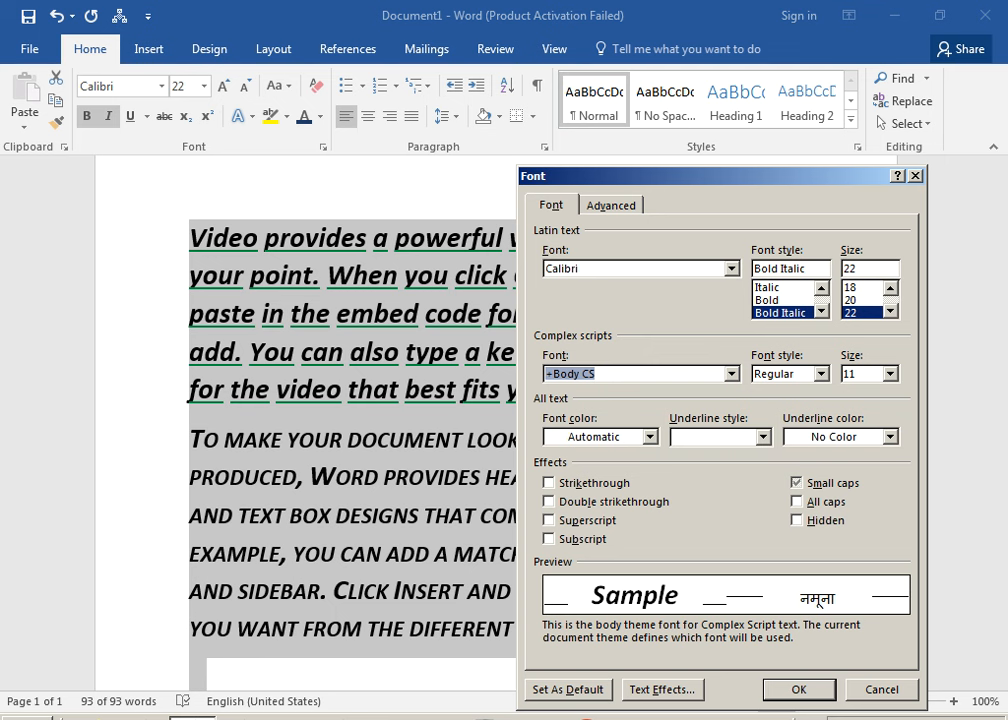
left_click(797, 520)
left_click(797, 483)
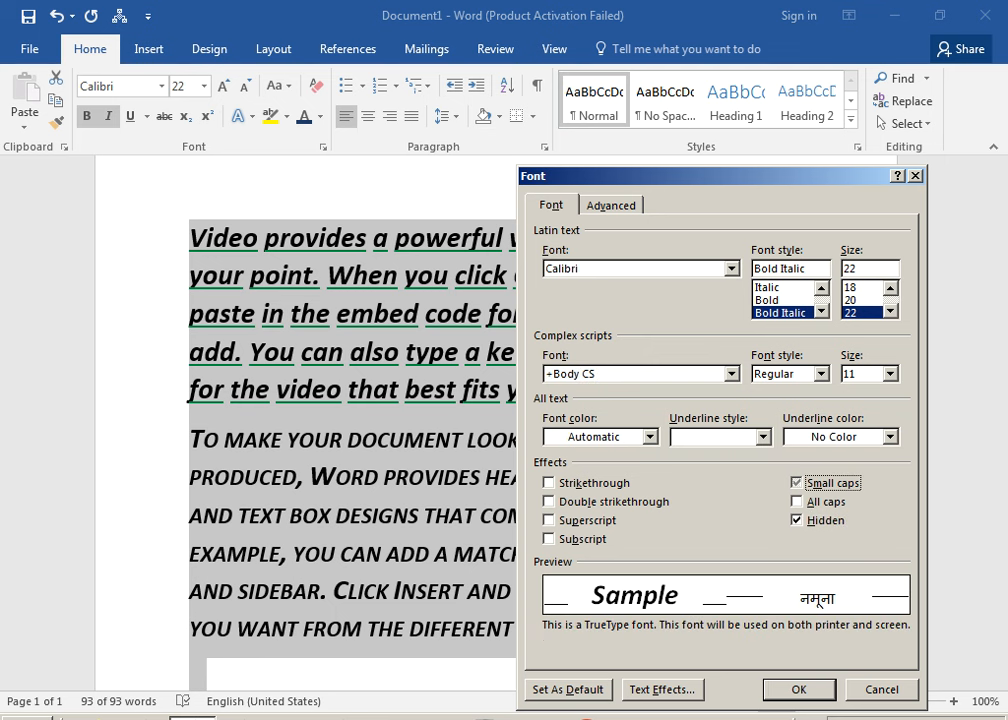
left_click(797, 483)
key("Return")
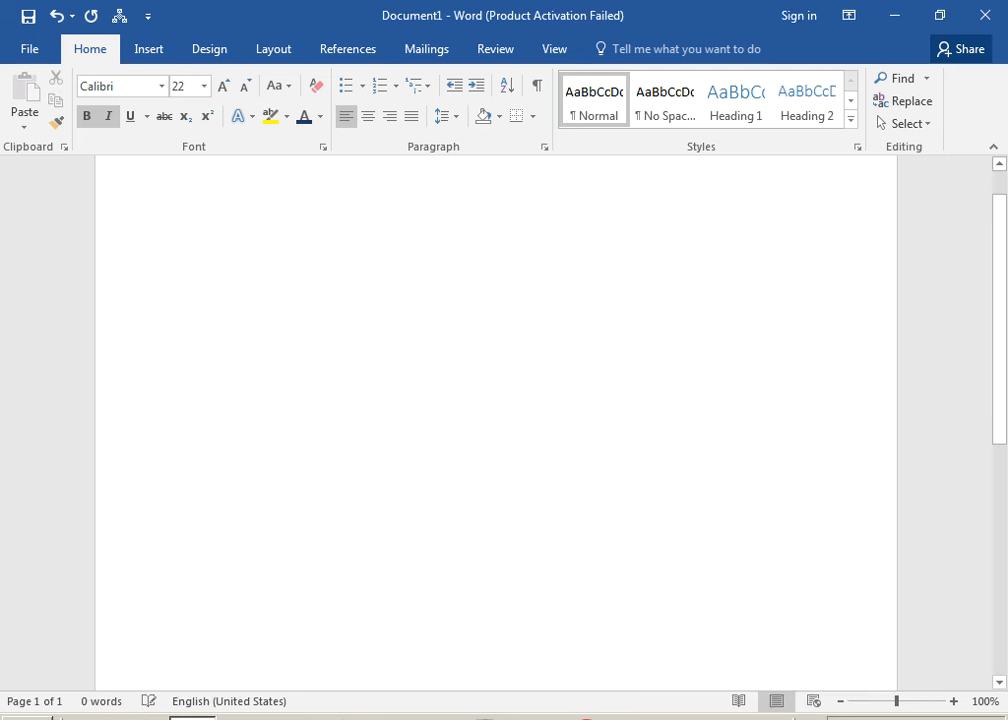
Turn off the Hidden effect for the whole document's text through the Font dialog
scroll(496, 422, "up", 1)
scroll(496, 422, "down", 8)
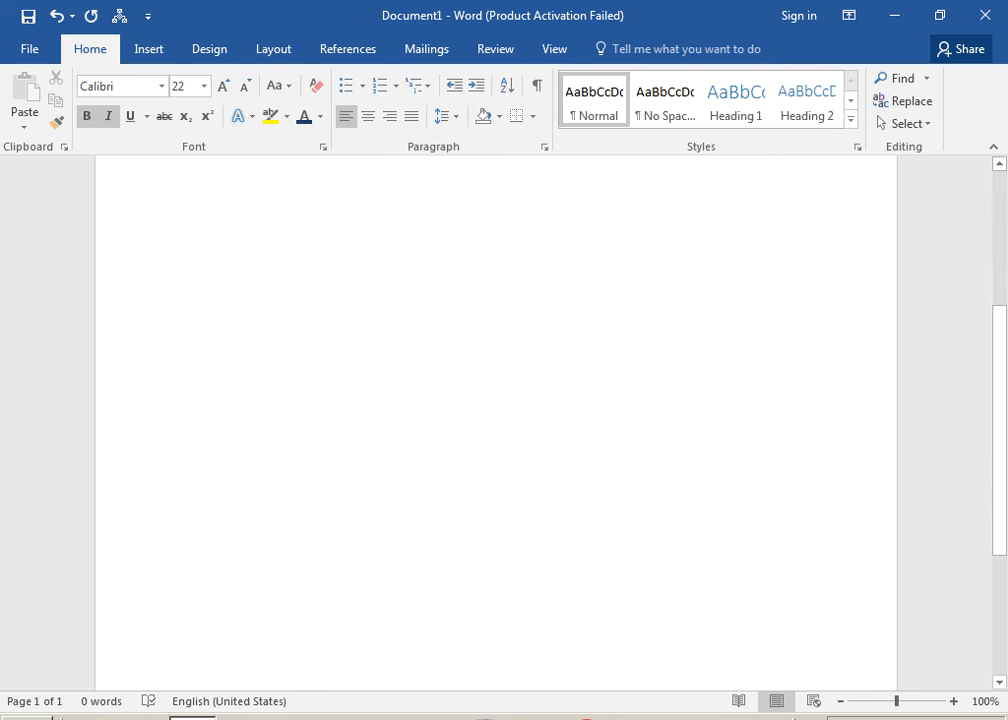
scroll(496, 422, "up", 3)
scroll(496, 422, "up", 3)
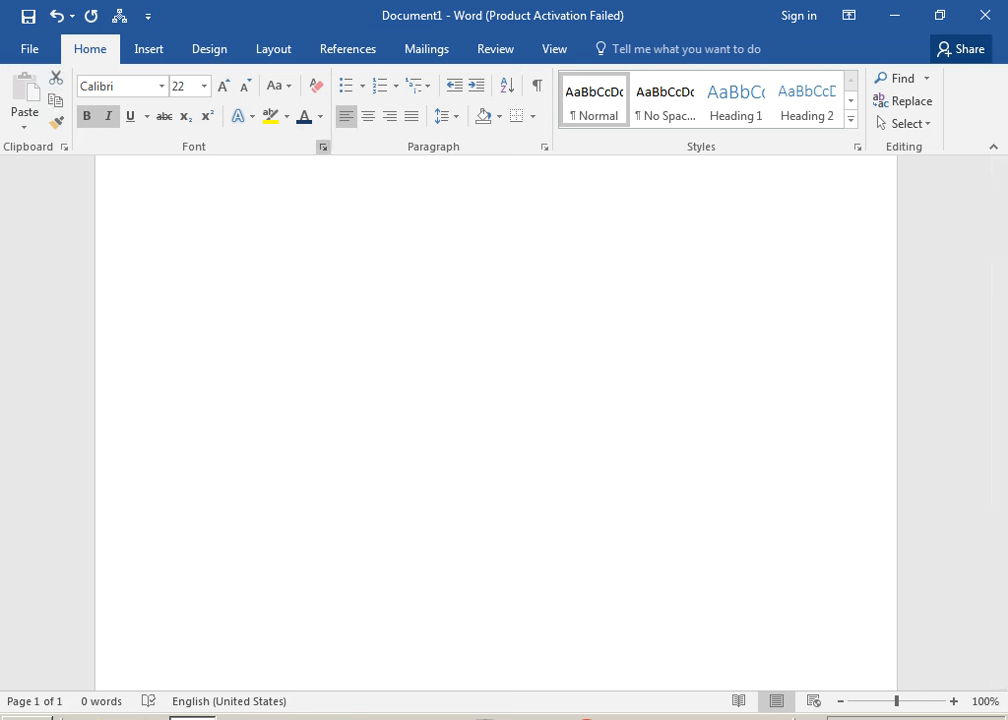
key("ctrl+d")
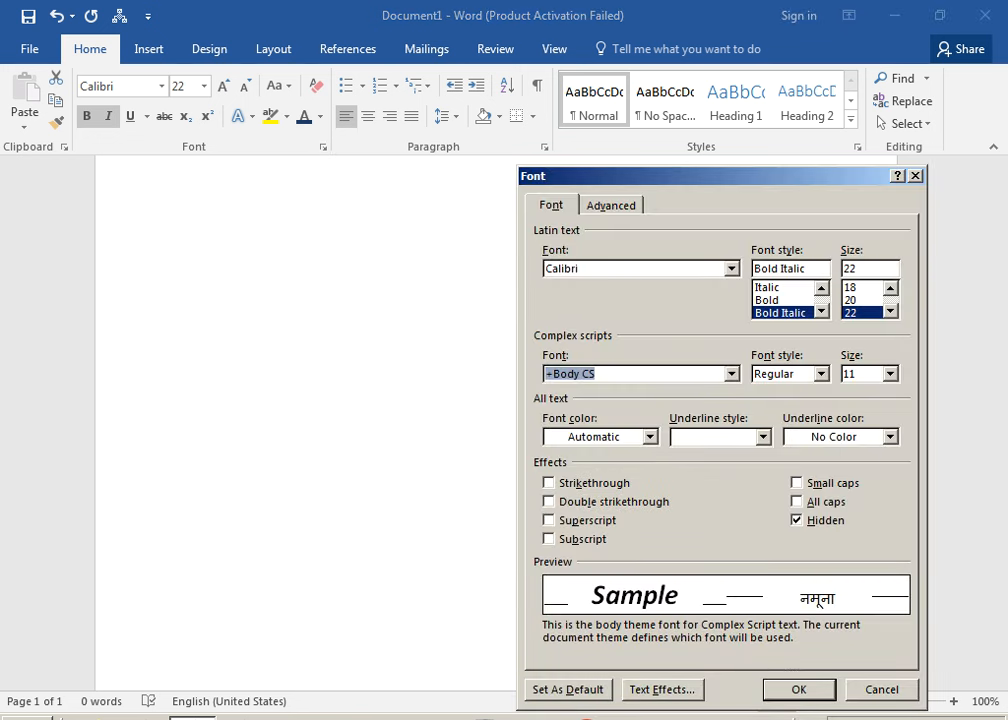
key("alt+h")
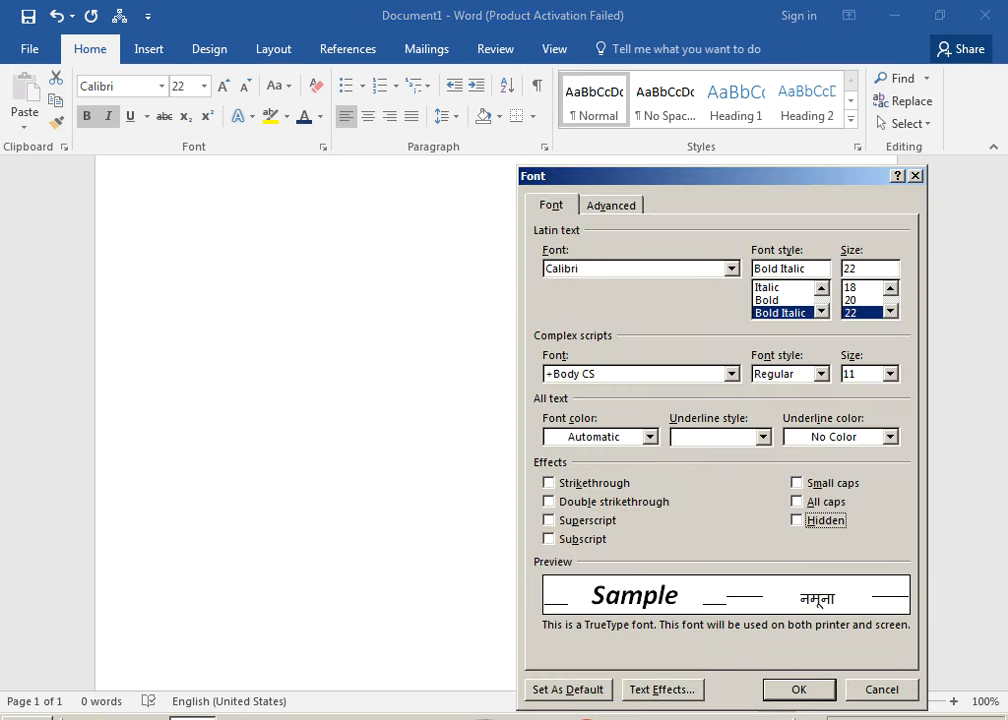
key("Return")
scroll(470, 400, "up", 2)
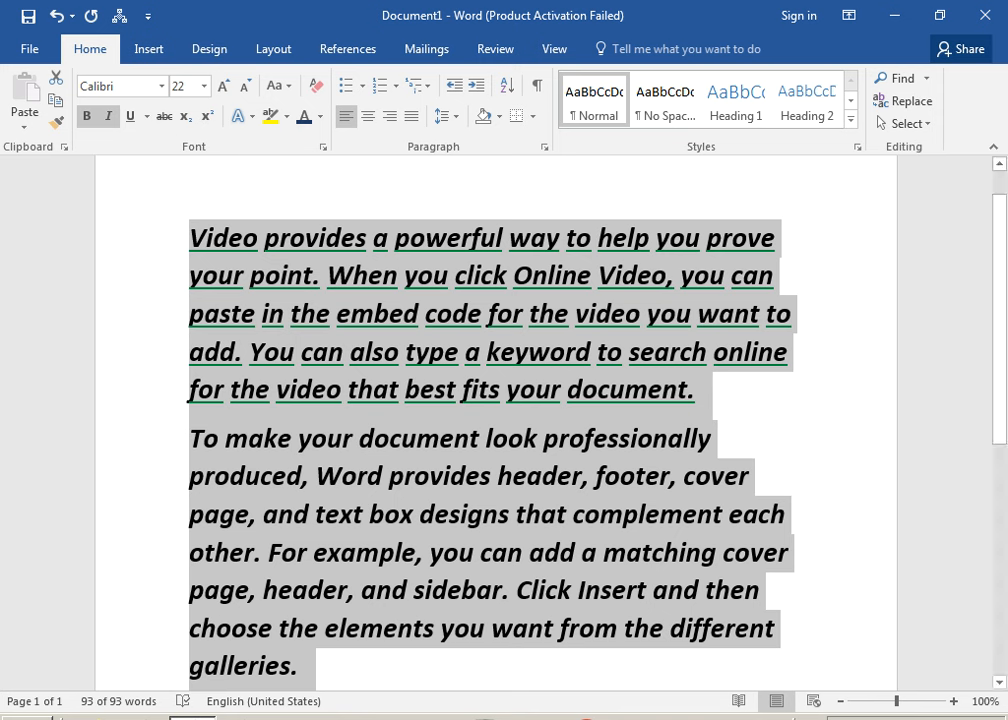
left_click(836, 718)
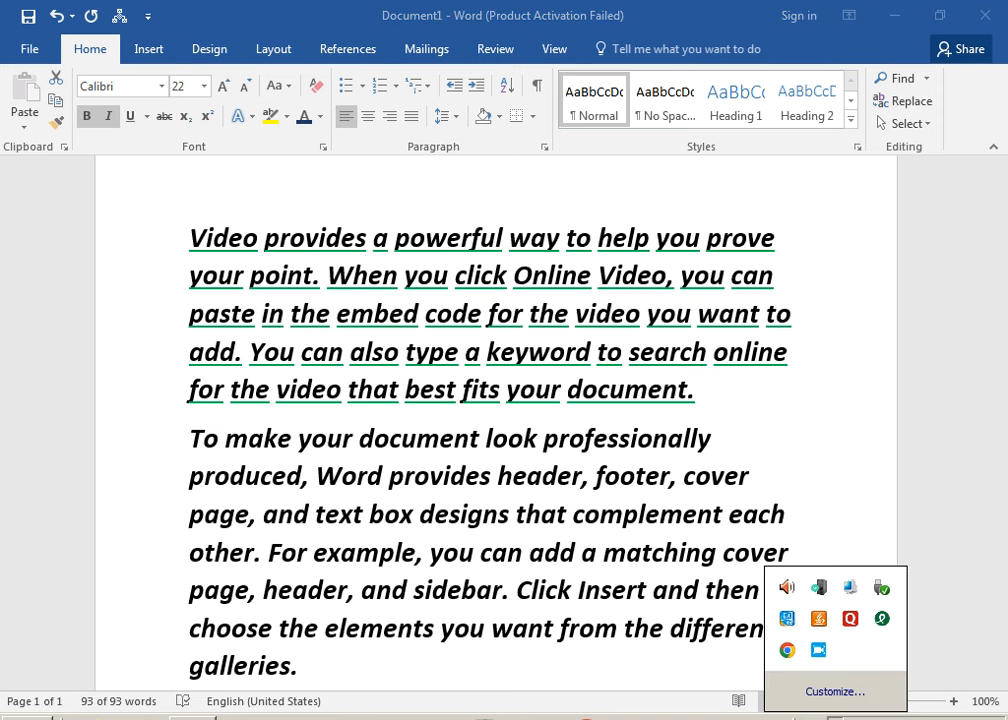
right_click(818, 649)
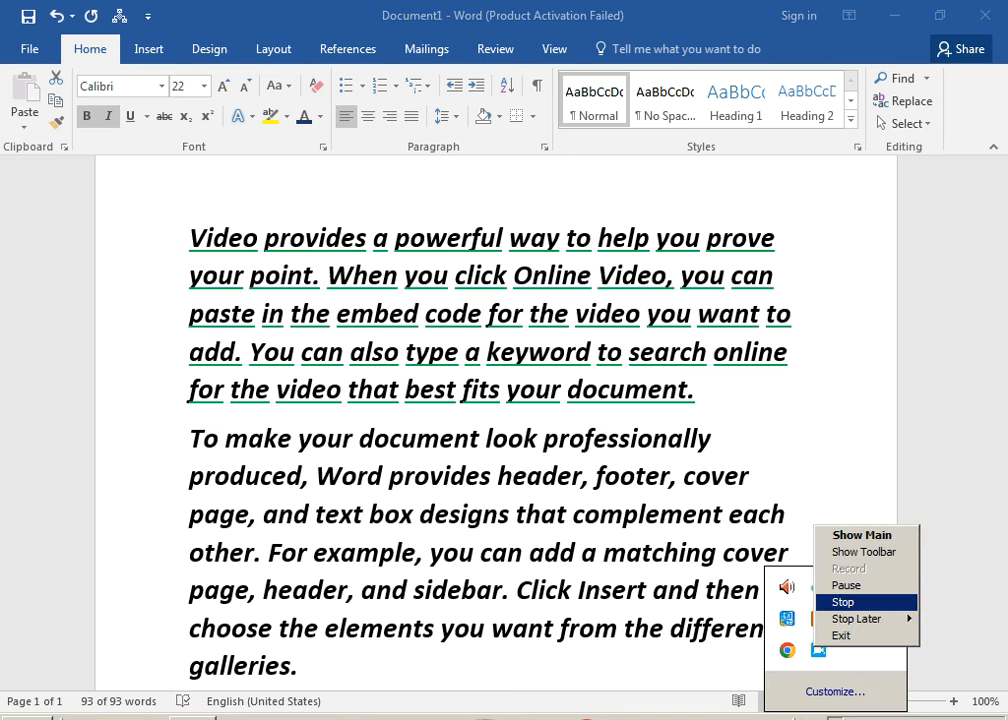